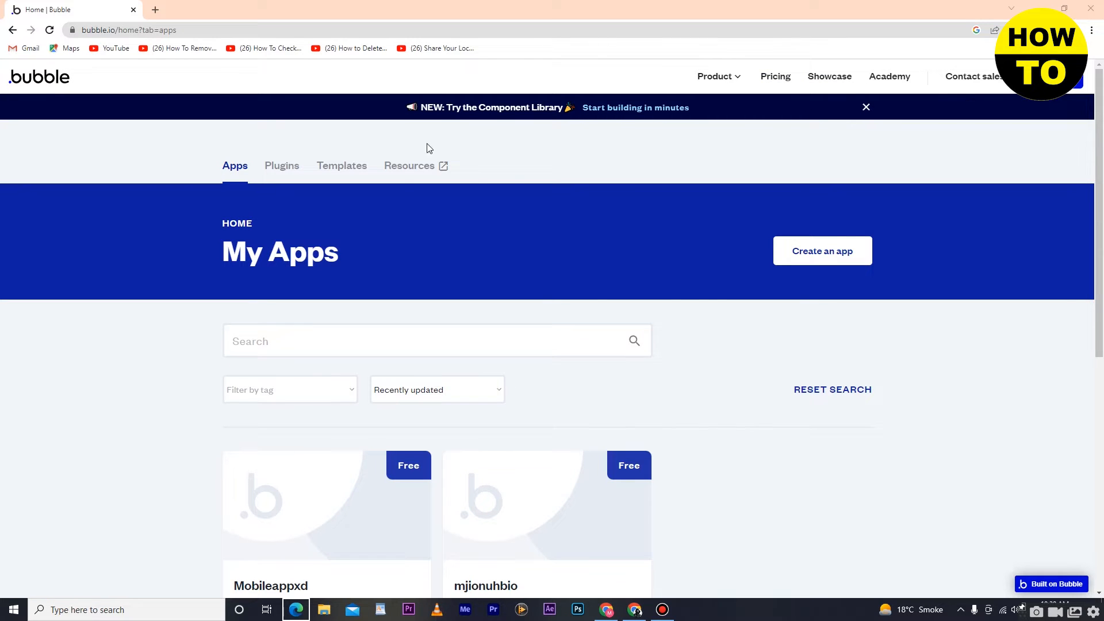
# Step: Start creating a new app and name it regardsxz
pyautogui.scroll(-2, 716, 278)
pyautogui.scroll(2, 715, 278)
pyautogui.click(850, 257)
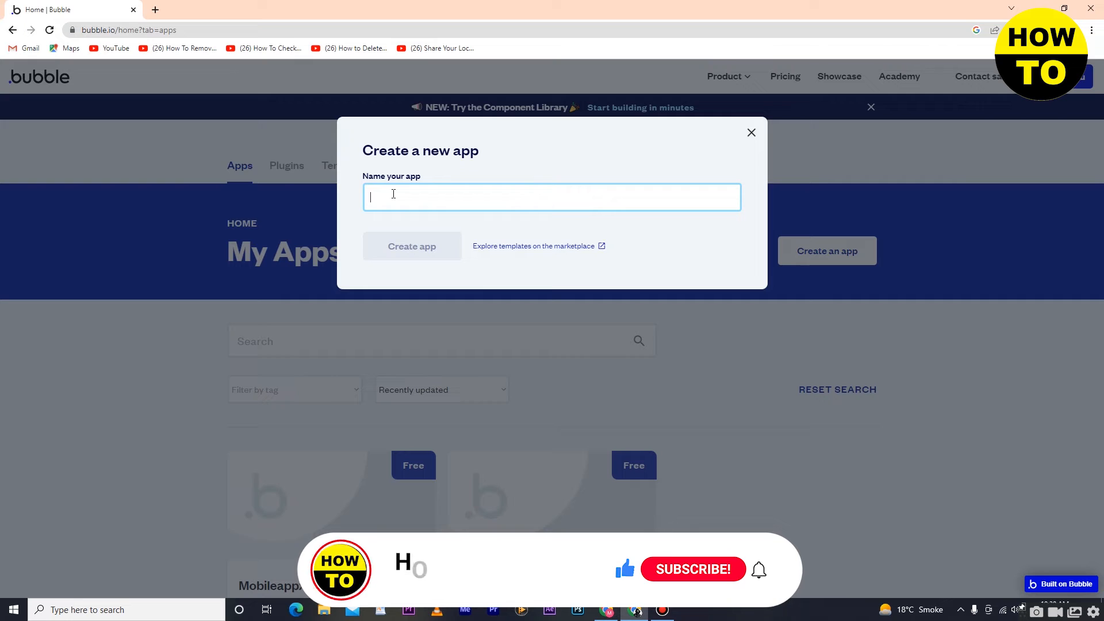
pyautogui.write('reg')
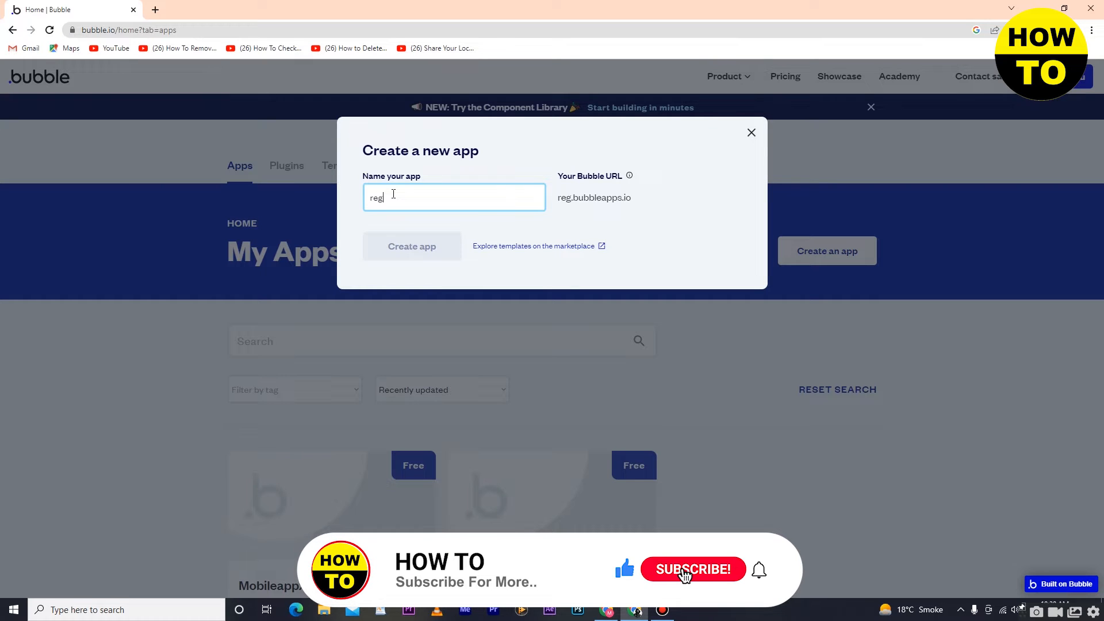
pyautogui.write('ardsxz')
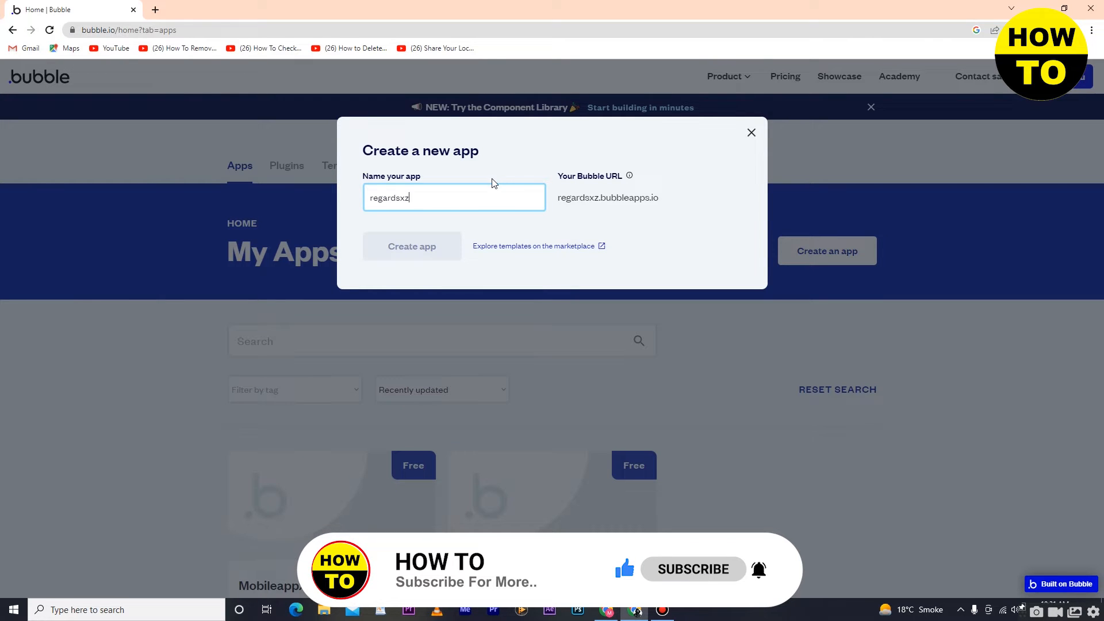
pyautogui.moveTo(439, 197)
pyautogui.mouseDown()
pyautogui.moveTo(378, 197)
pyautogui.moveTo(441, 195)
pyautogui.mouseUp()
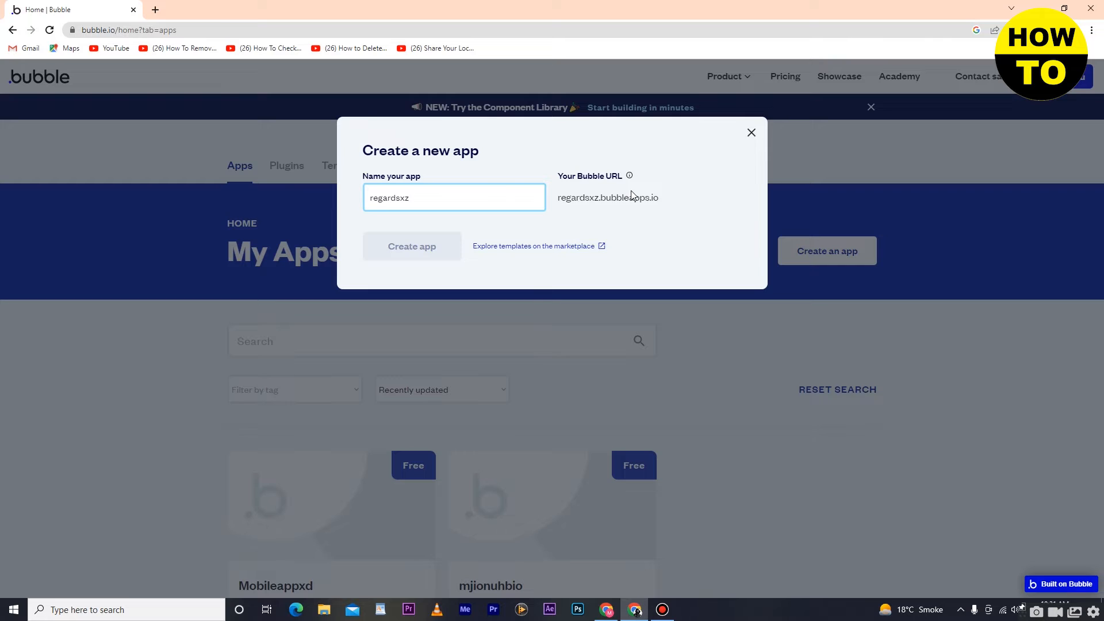
# Step: Browse the template marketplace and open the preview of the Canvas Base Template
pyautogui.click(521, 247)
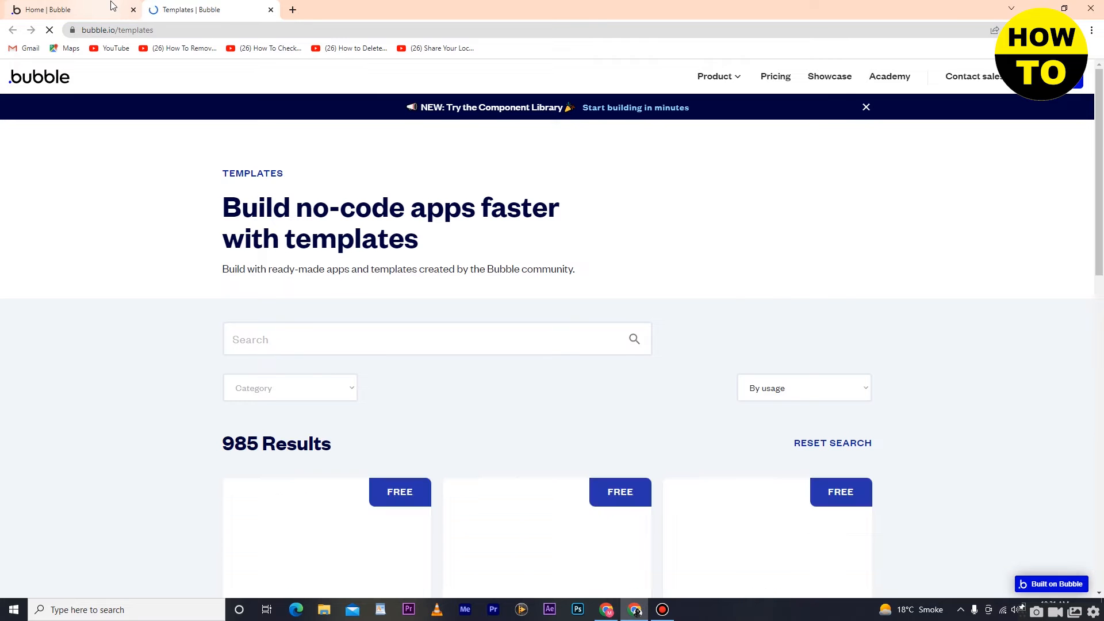
pyautogui.scroll(-3, 297, 222)
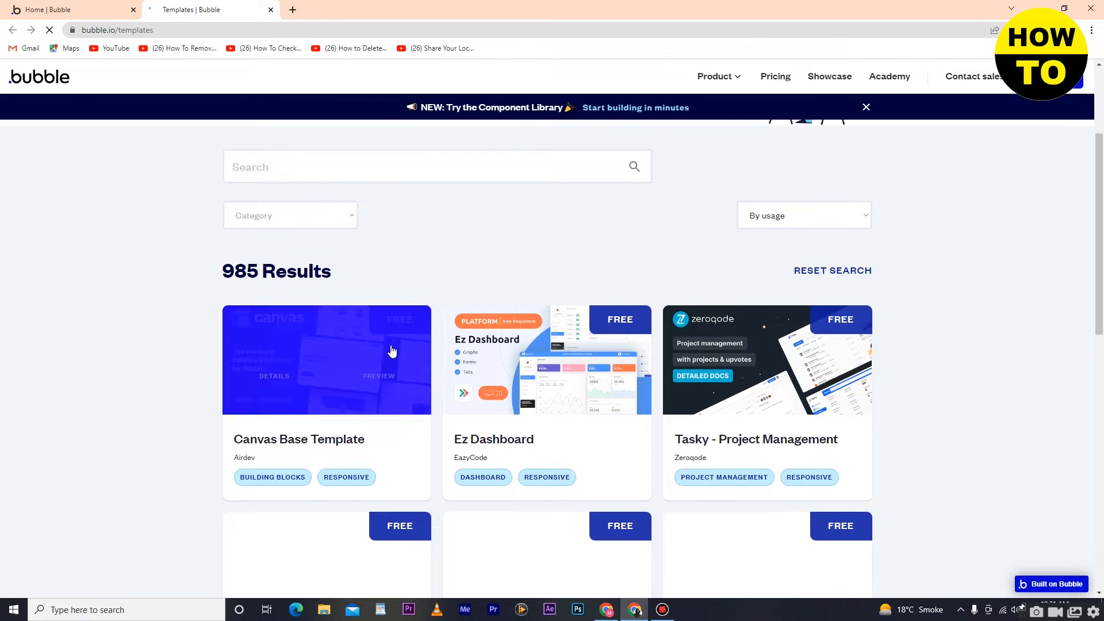
pyautogui.click(85, 4)
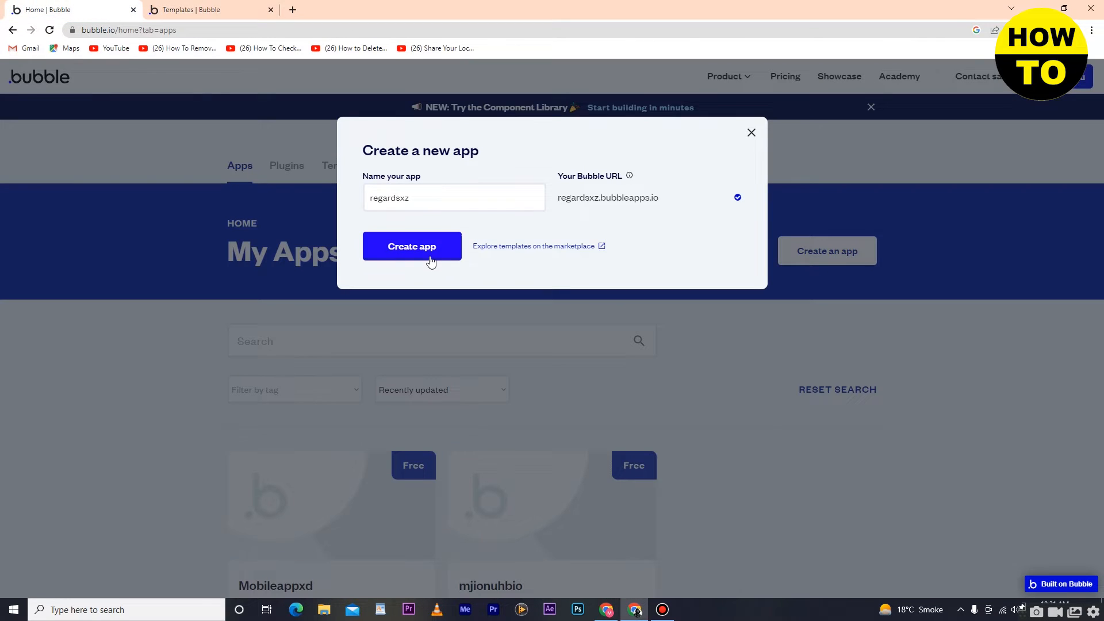
pyautogui.click(161, 5)
pyautogui.moveTo(362, 367)
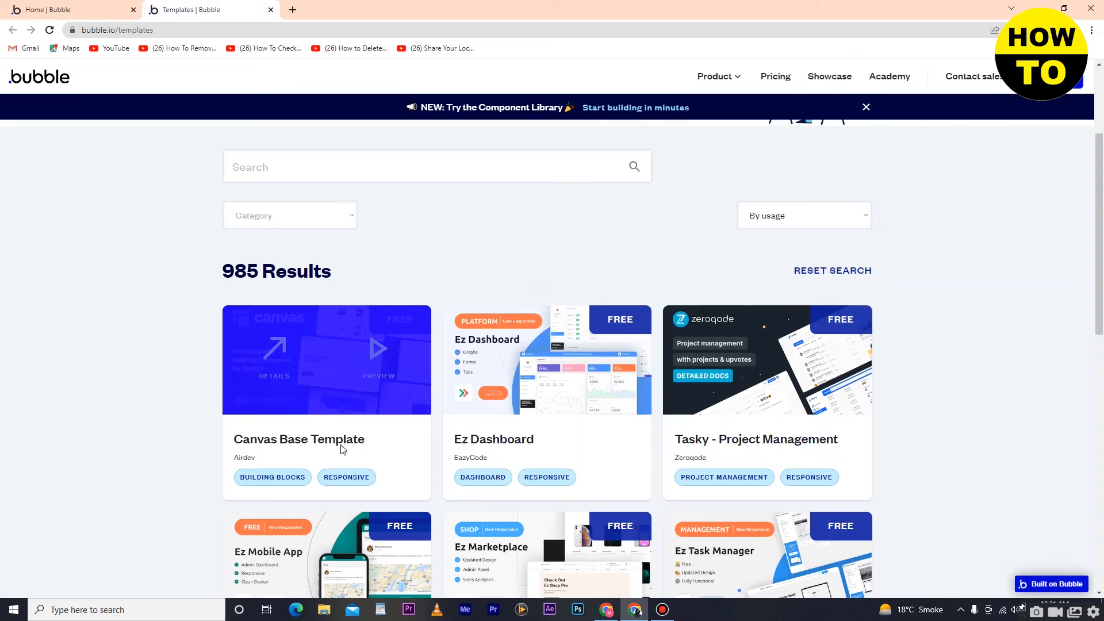
pyautogui.click(352, 365)
# Step: Return to the new app form and create the regardsxz app
pyautogui.click(92, 9)
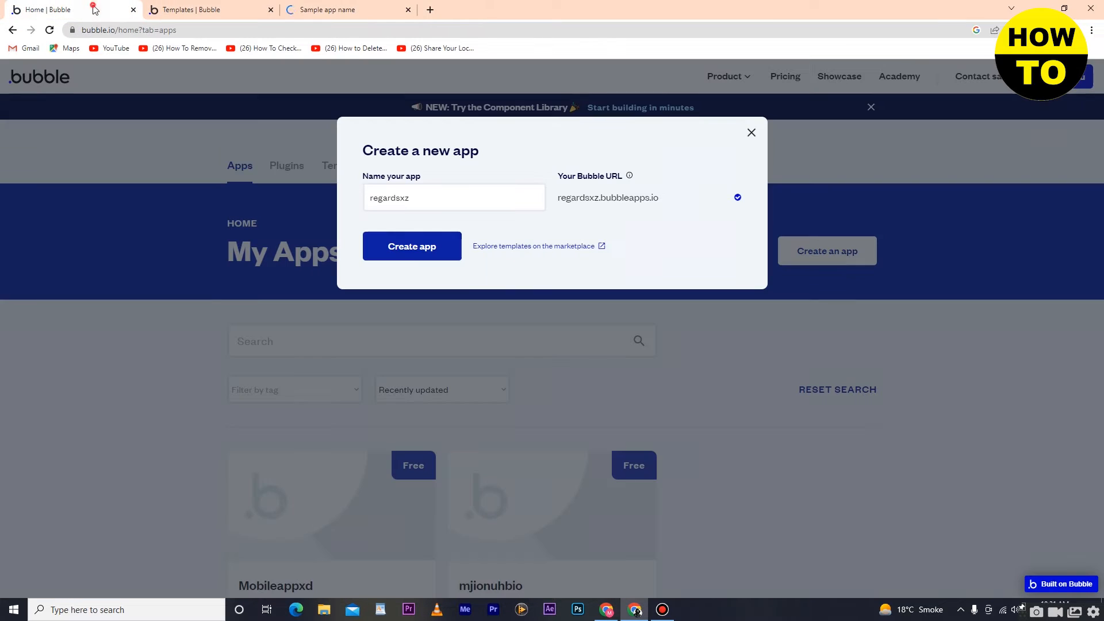
pyautogui.click(411, 252)
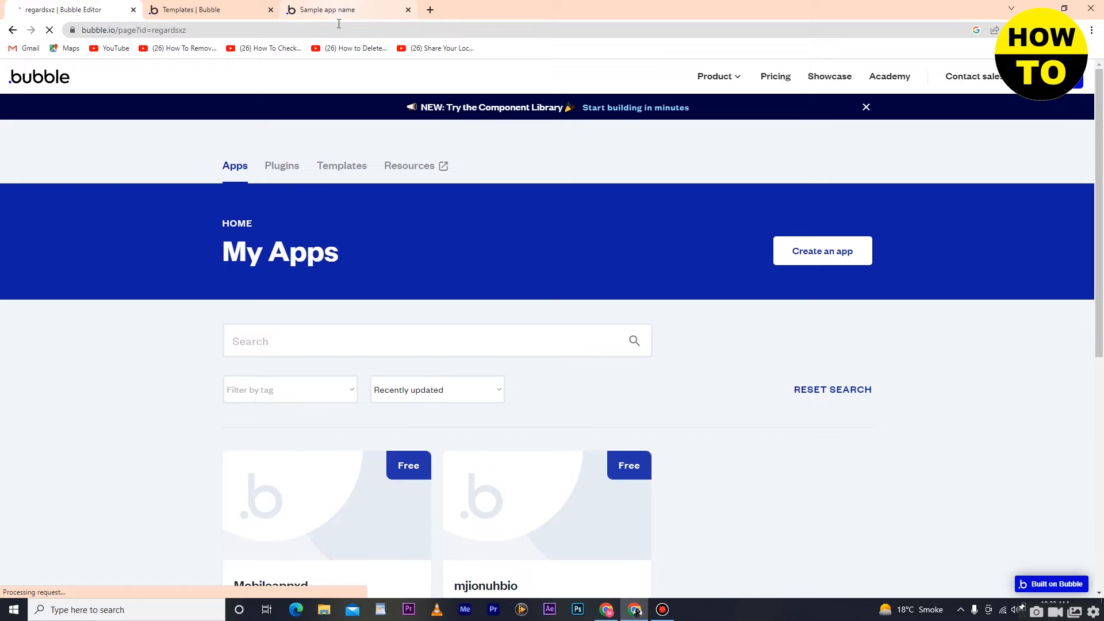
# Step: Look over the Canvas template's preview page
pyautogui.click(357, 19)
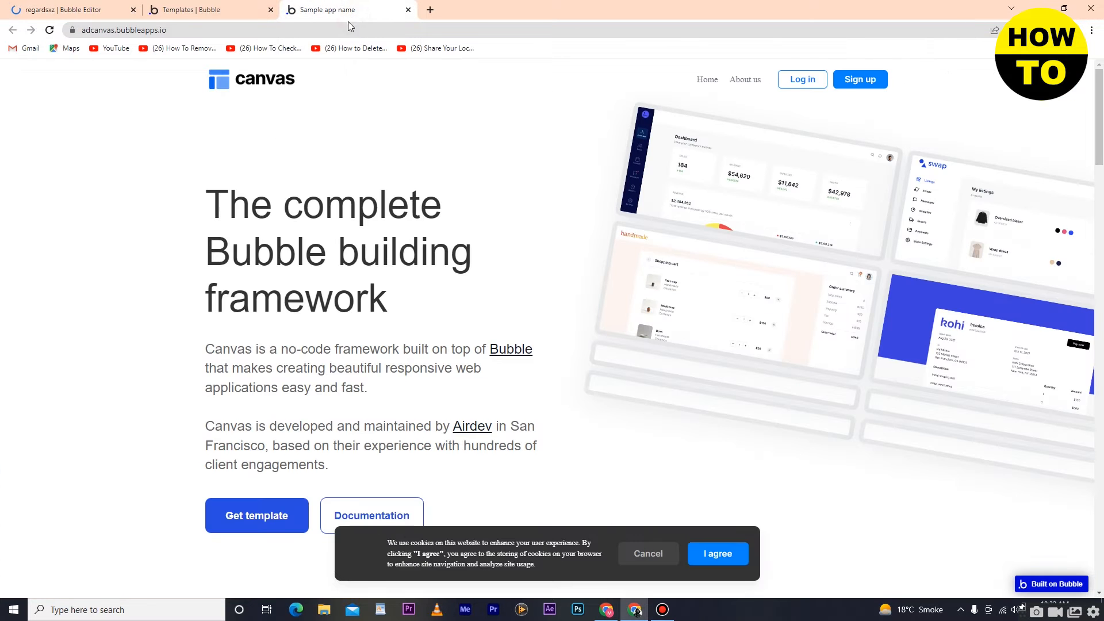
pyautogui.scroll(-3, 297, 293)
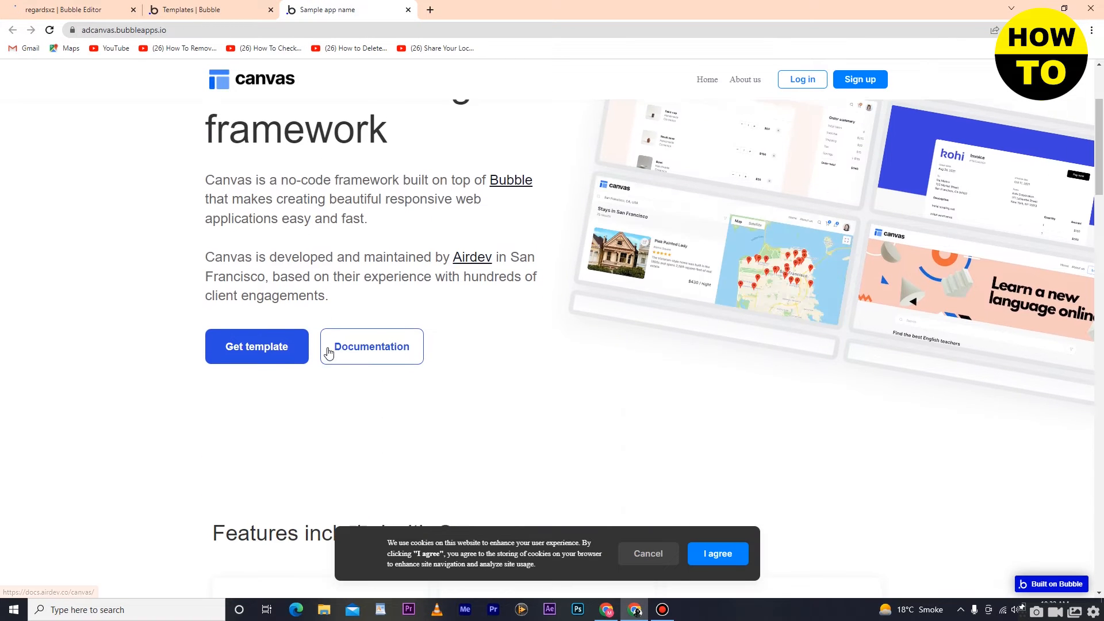
pyautogui.scroll(3, 328, 352)
pyautogui.scroll(-3, 328, 357)
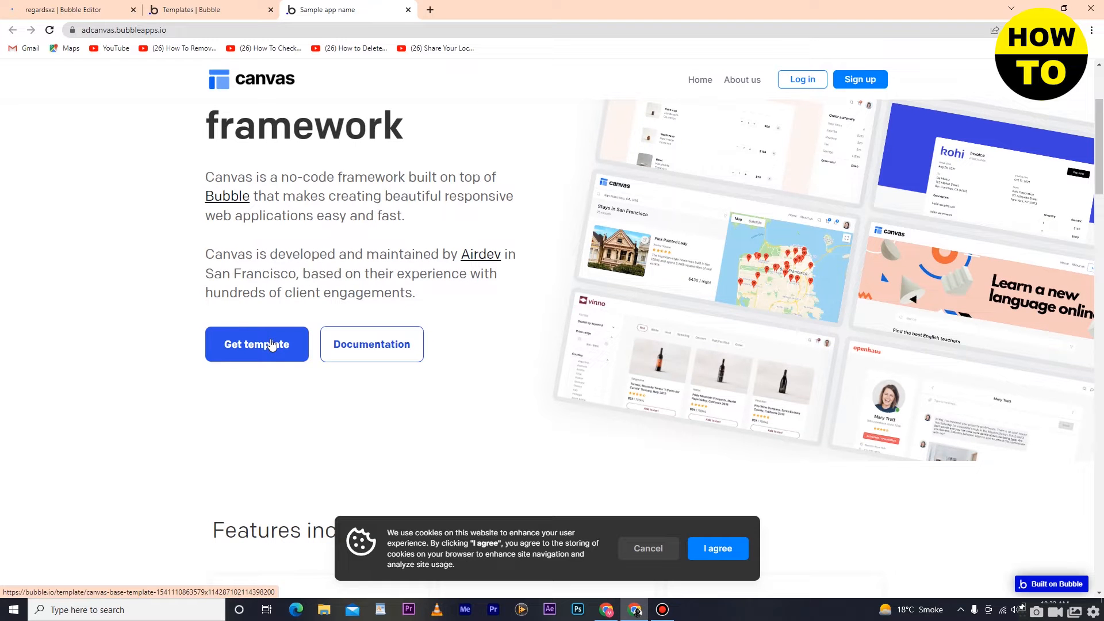
pyautogui.scroll(3, 353, 222)
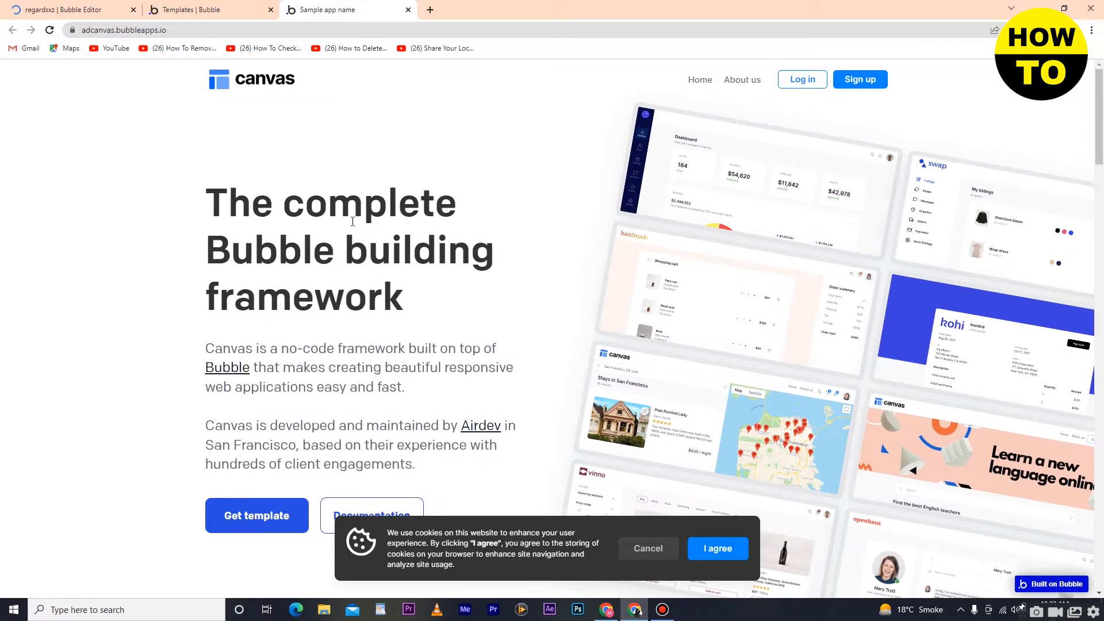
# Step: Skip the application assistant in the regardsxz editor and place the first Header component at the top of the index page
pyautogui.click(63, 10)
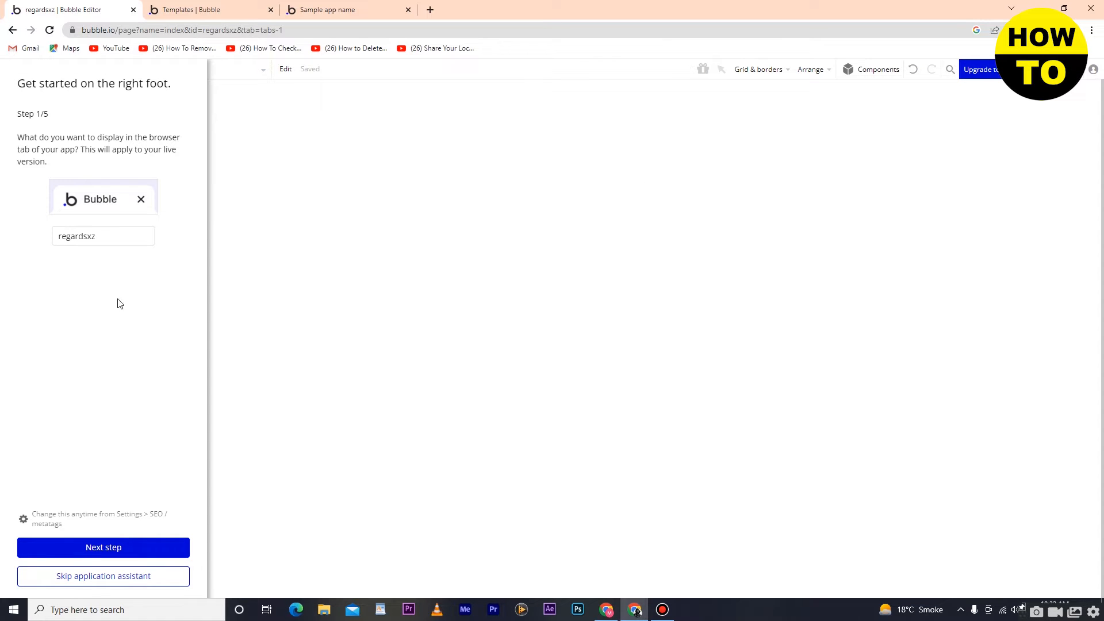
pyautogui.click(100, 577)
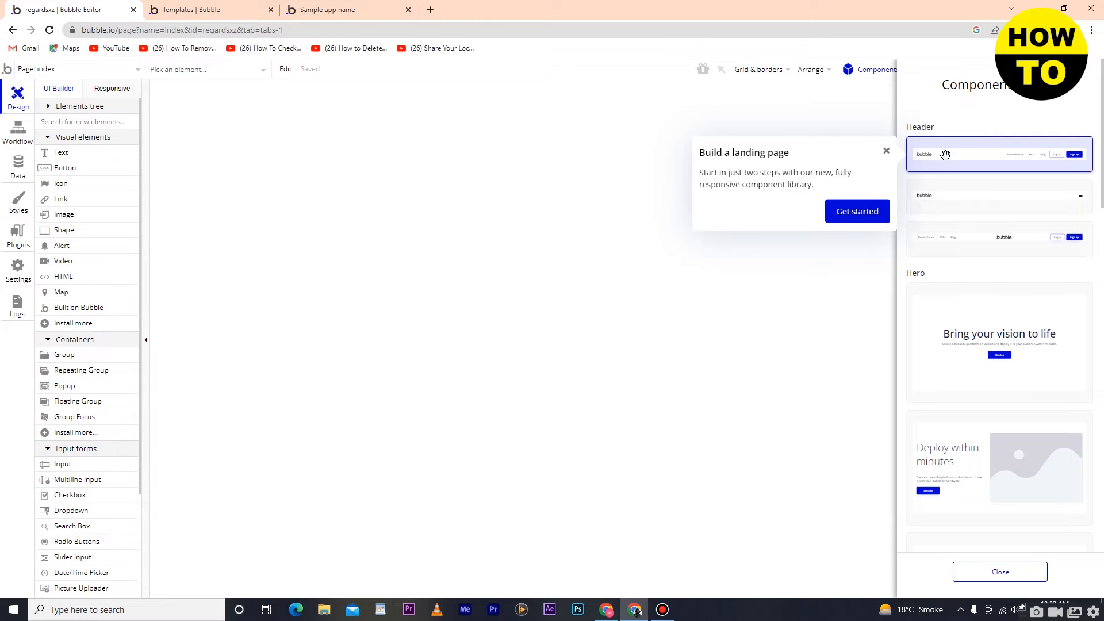
pyautogui.moveTo(946, 156); pyautogui.dragTo(390, 143)
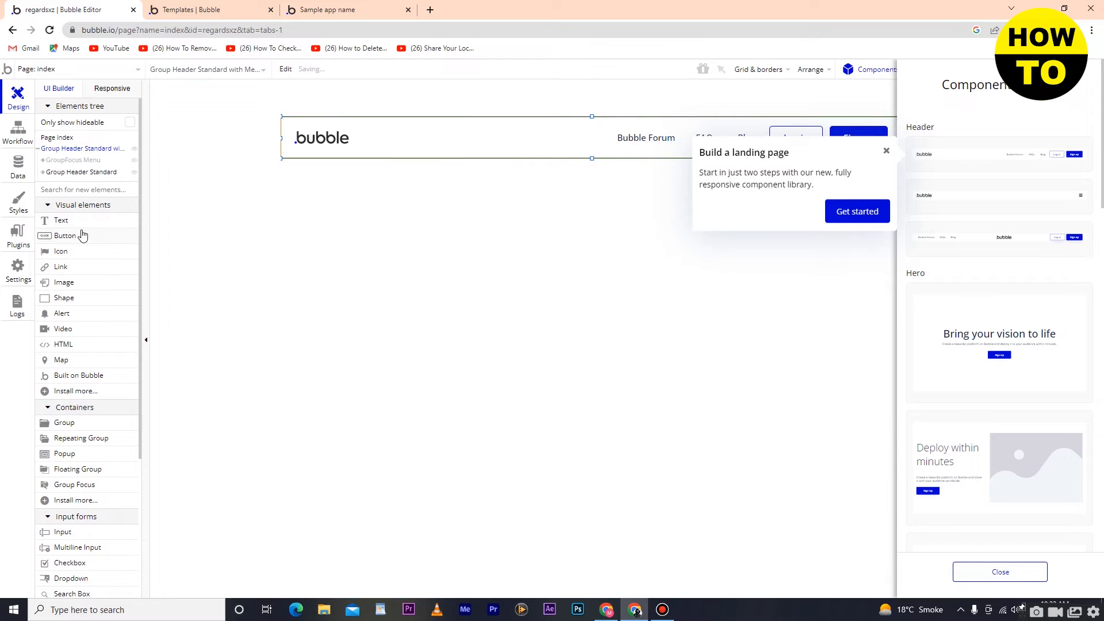
pyautogui.moveTo(66, 227)
pyautogui.mouseDown()
pyautogui.moveTo(143, 221)
pyautogui.moveTo(365, 149)
pyautogui.mouseUp()
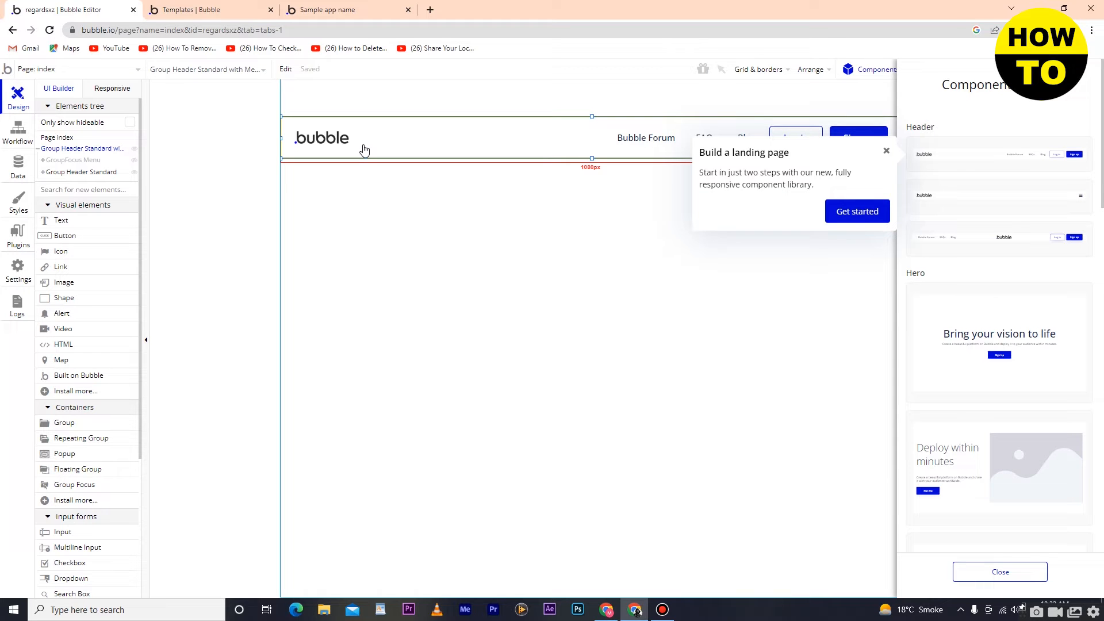
# Step: Open the properties of the header's logo image and dismiss the landing page tip
pyautogui.moveTo(364, 150); pyautogui.dragTo(333, 141)
pyautogui.doubleClick(331, 138)
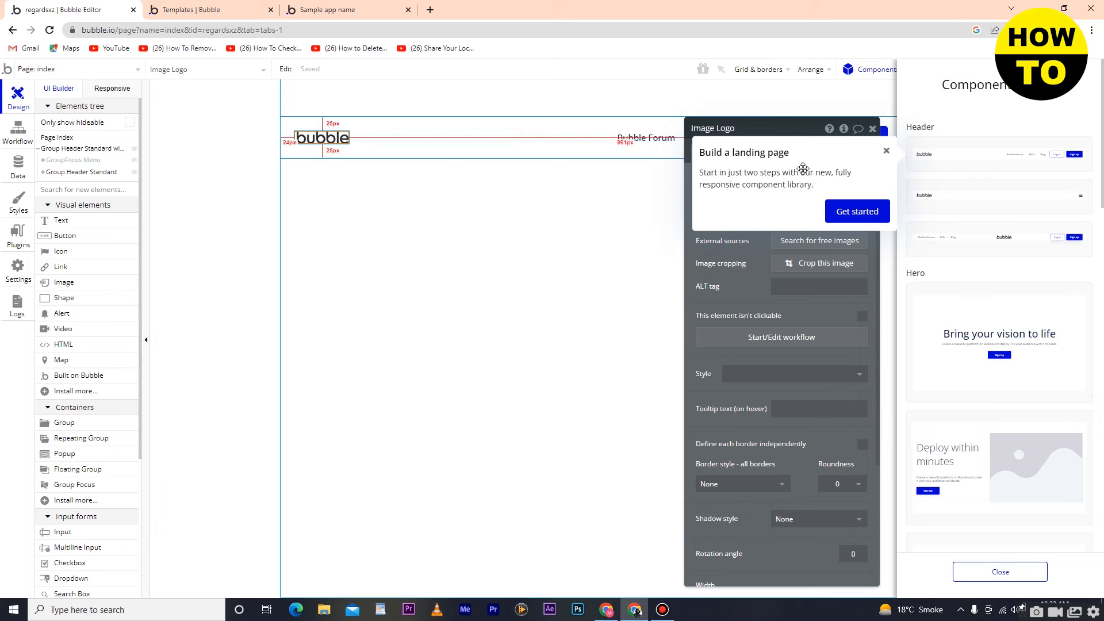
pyautogui.click(887, 151)
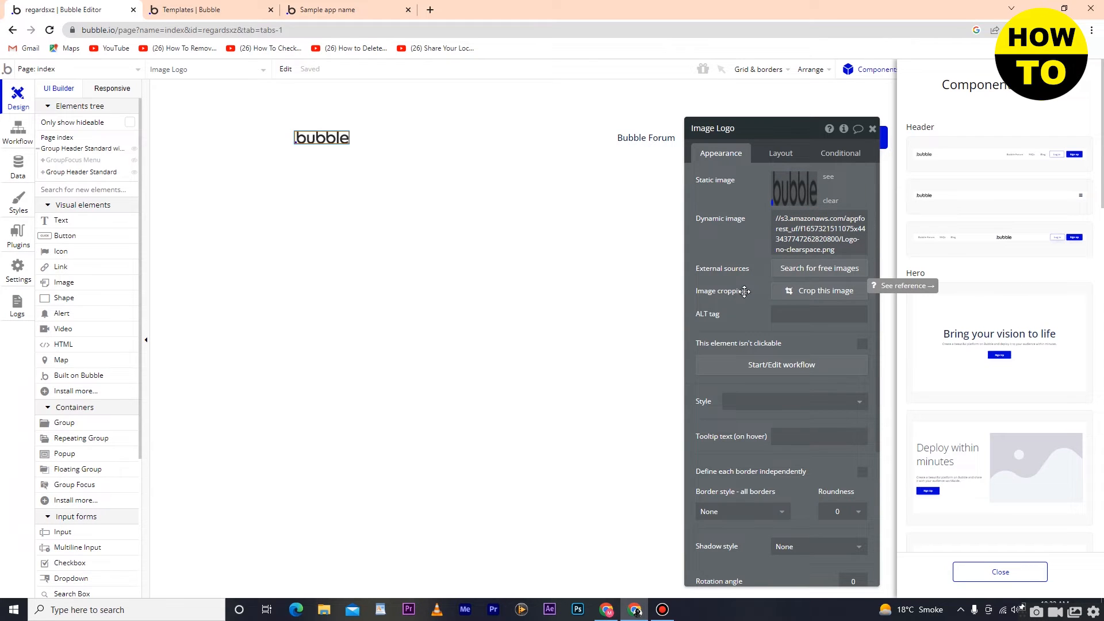
# Step: Apply the Standard Image style to the header logo
pyautogui.click(797, 292)
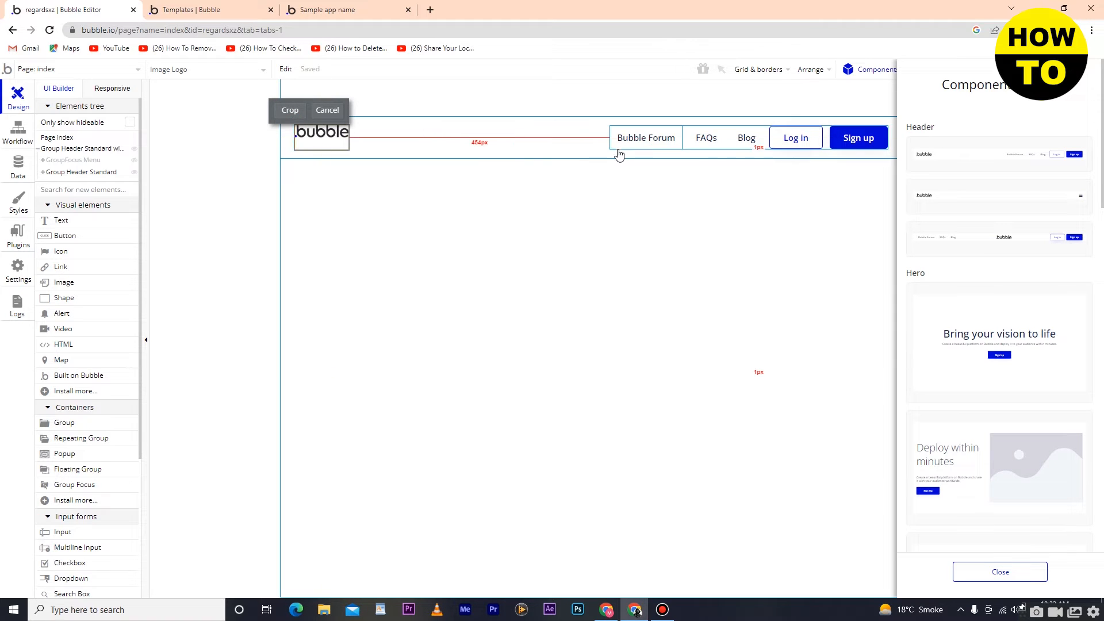
pyautogui.click(326, 111)
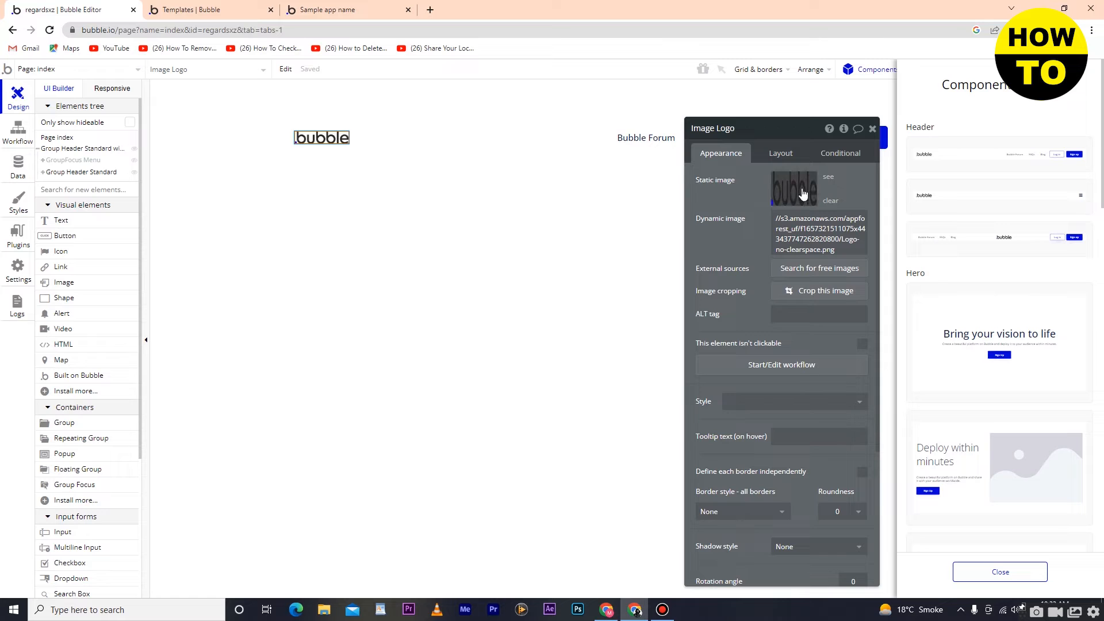
pyautogui.click(787, 315)
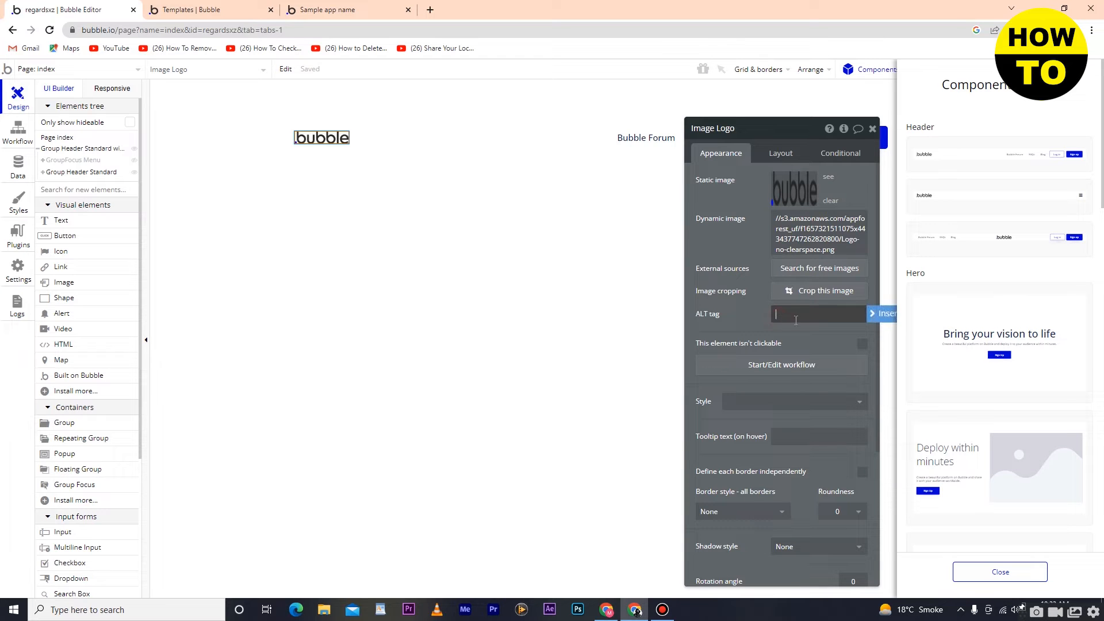
pyautogui.scroll(-1, 796, 326)
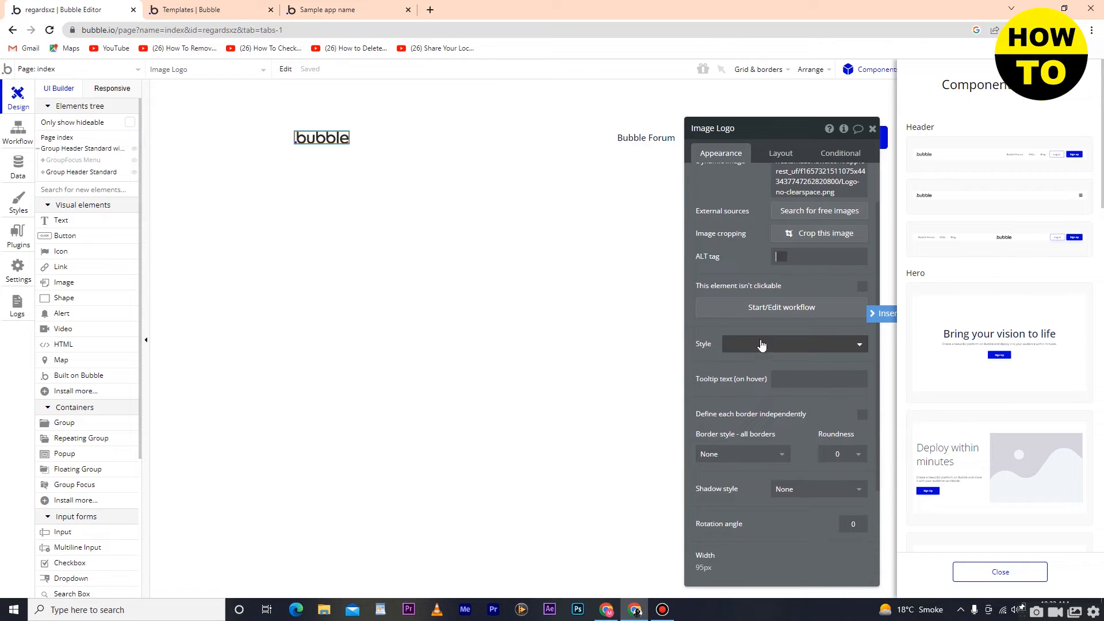
pyautogui.click(768, 344)
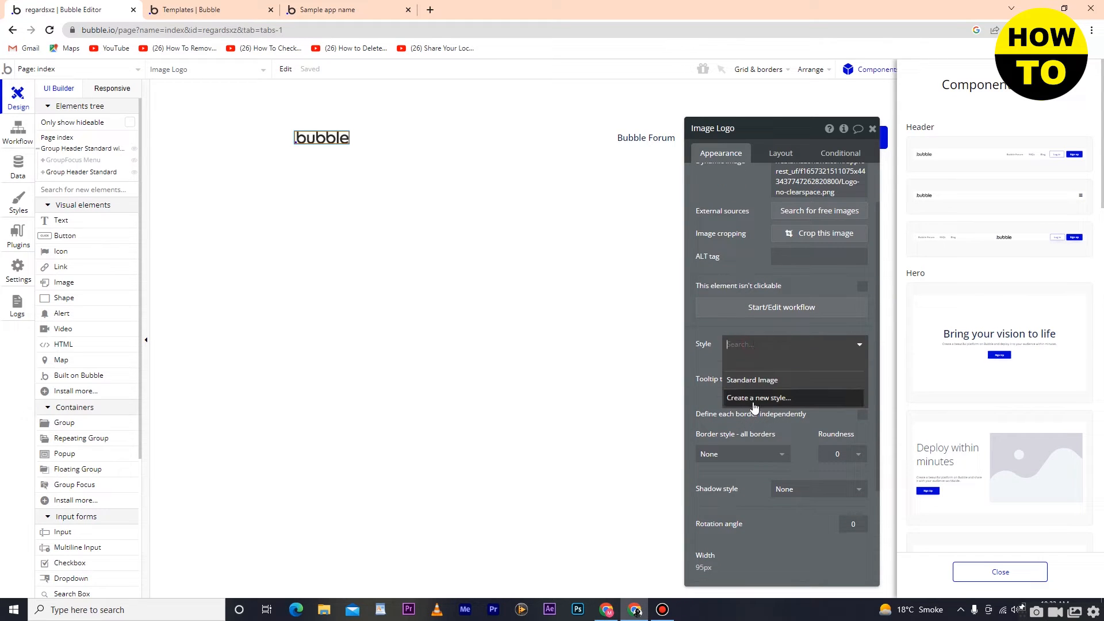
pyautogui.click(747, 381)
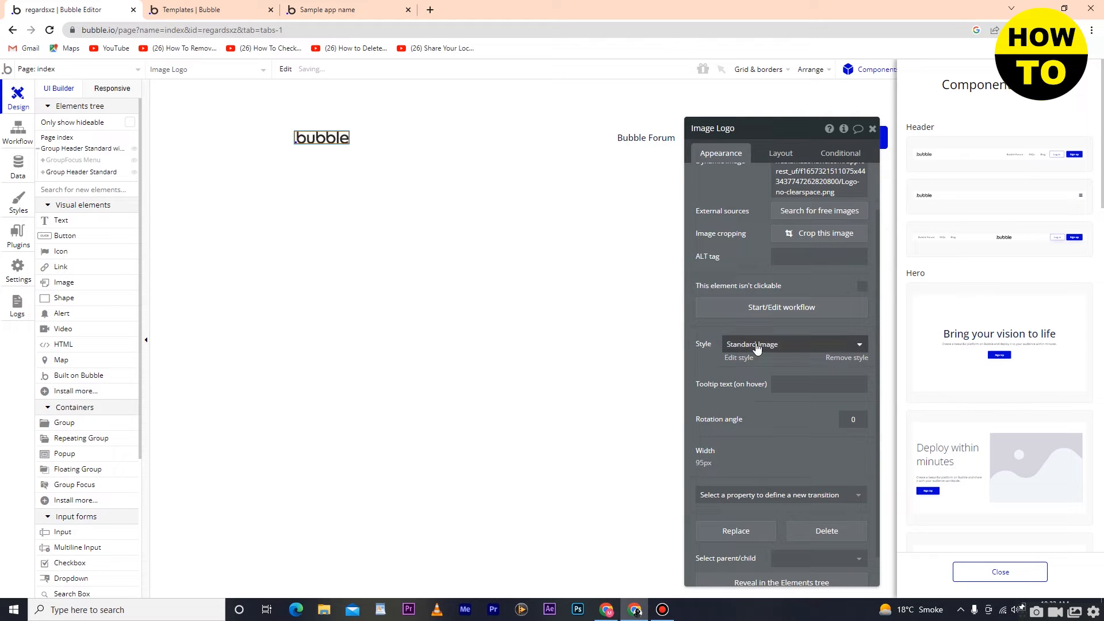
pyautogui.click(755, 345)
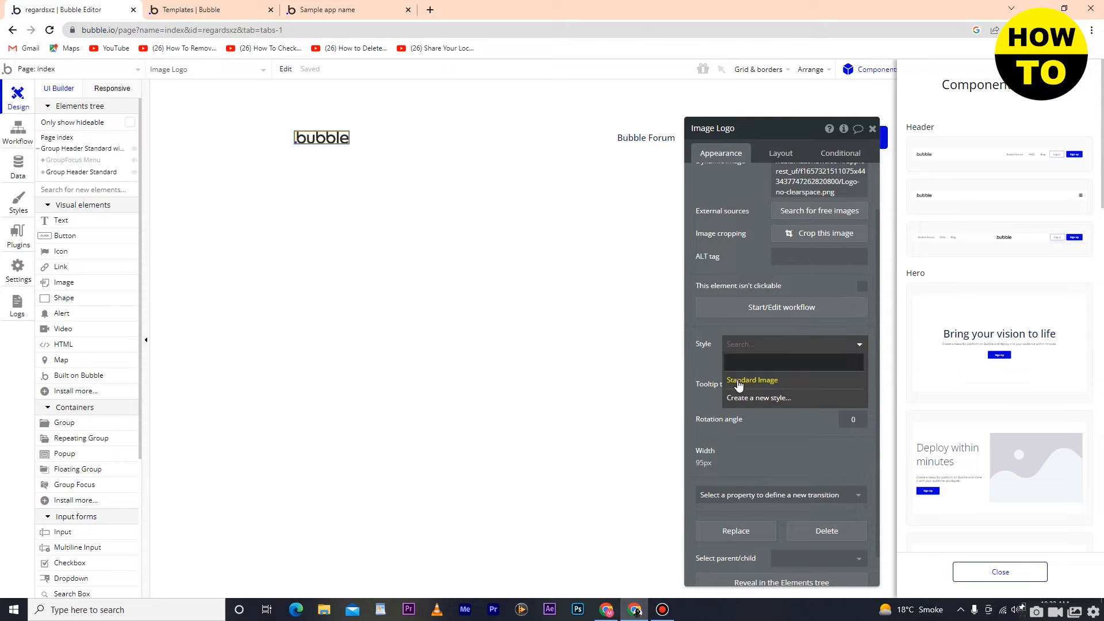
pyautogui.click(758, 431)
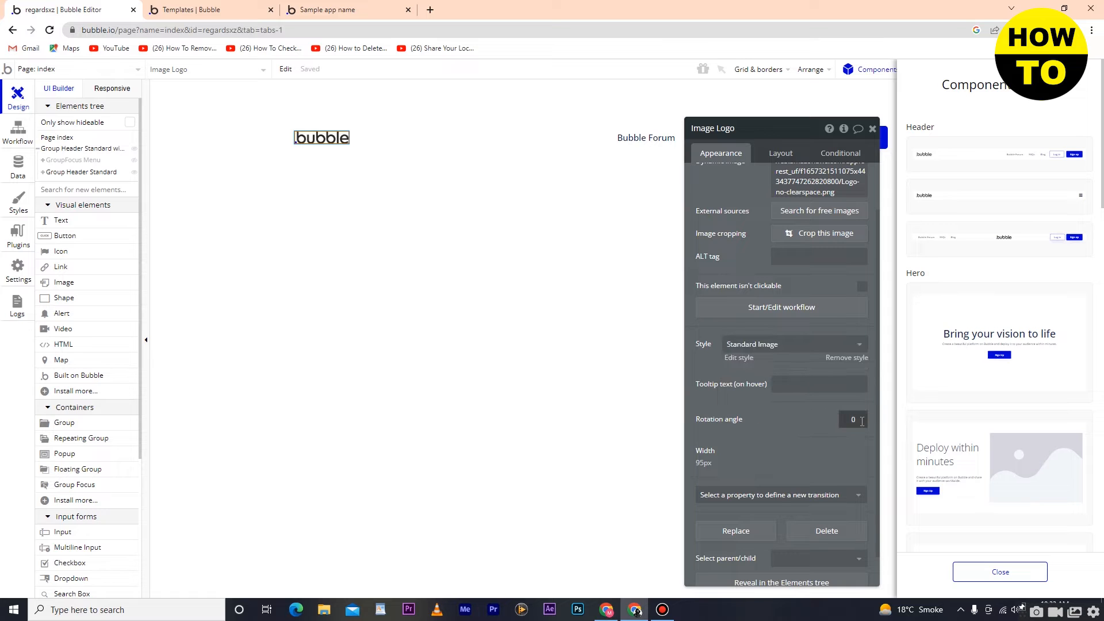
# Step: Set the logo's fixed width to 140 px and close its properties
pyautogui.scroll(-1, 769, 422)
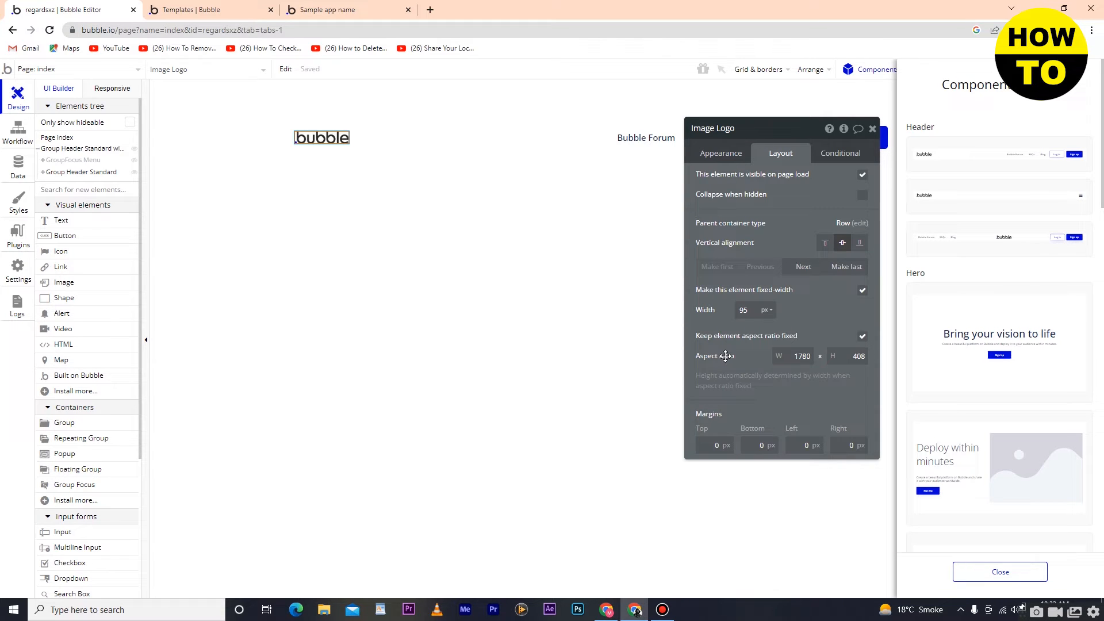
pyautogui.moveTo(751, 311); pyautogui.dragTo(697, 308)
pyautogui.write('140')
pyautogui.click(797, 315)
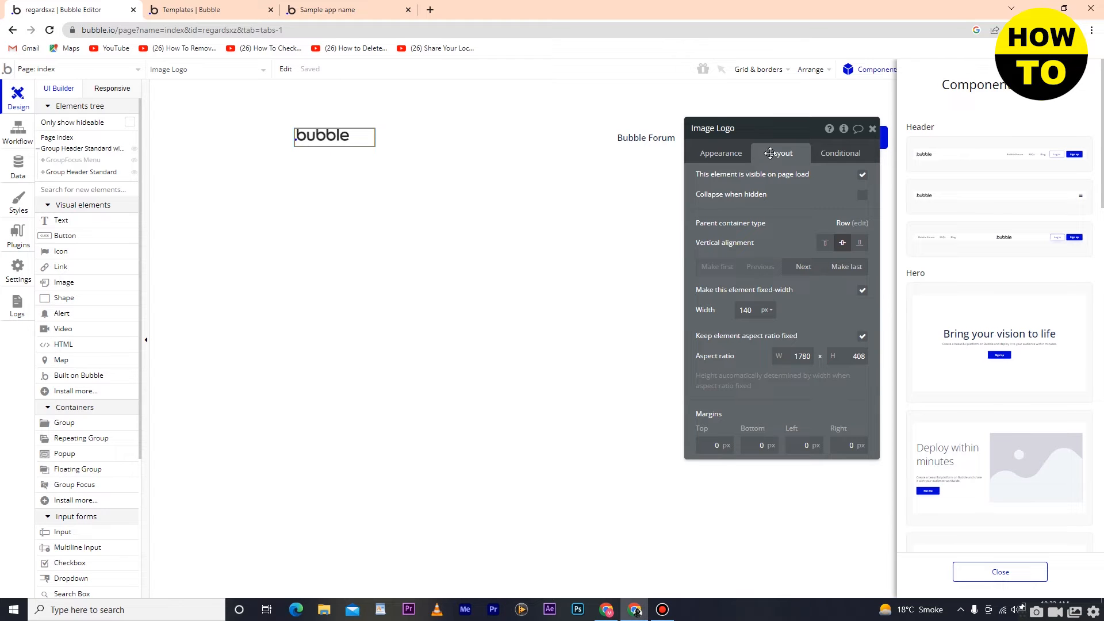
pyautogui.click(833, 156)
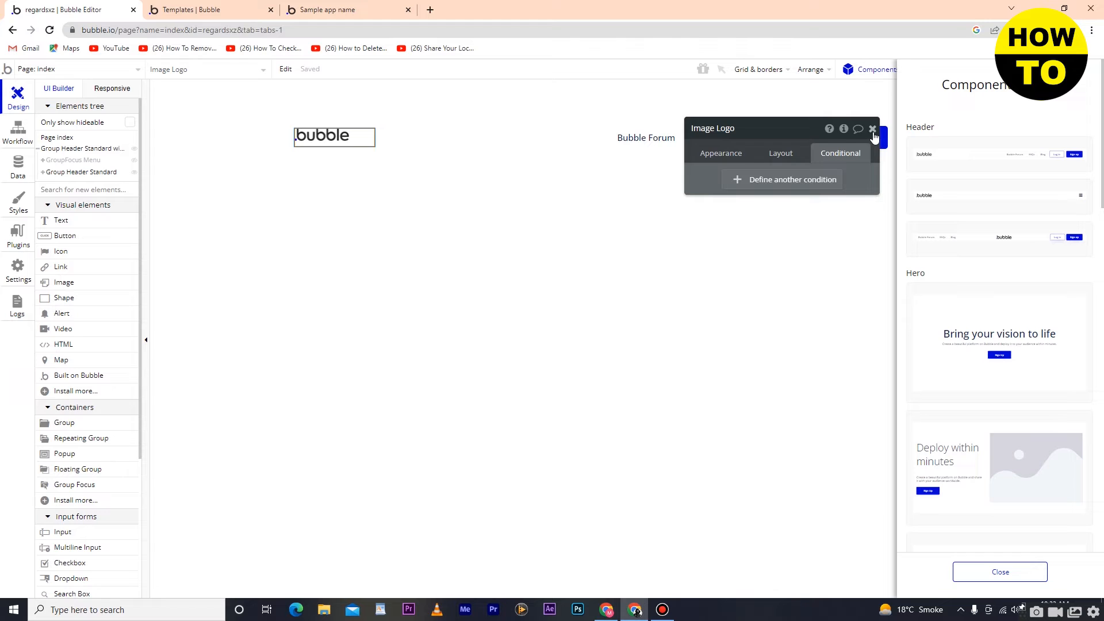
pyautogui.click(873, 129)
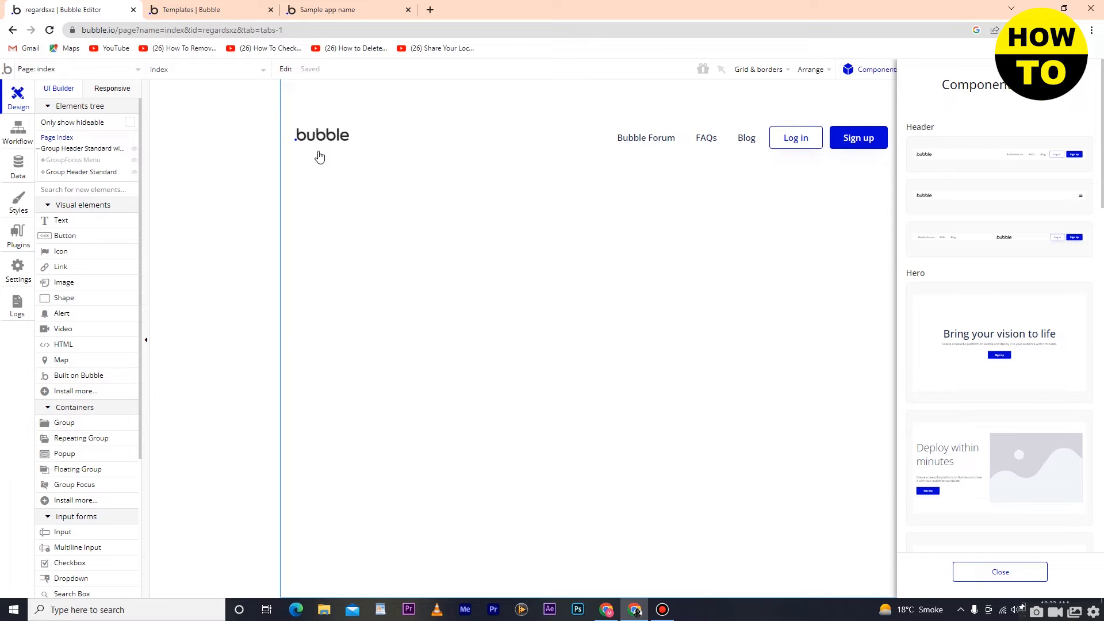
# Step: Add the "Bring your vision to life" hero component below the header and move its heading slightly upward
pyautogui.scroll(-3, 978, 219)
pyautogui.moveTo(1004, 171); pyautogui.dragTo(639, 360)
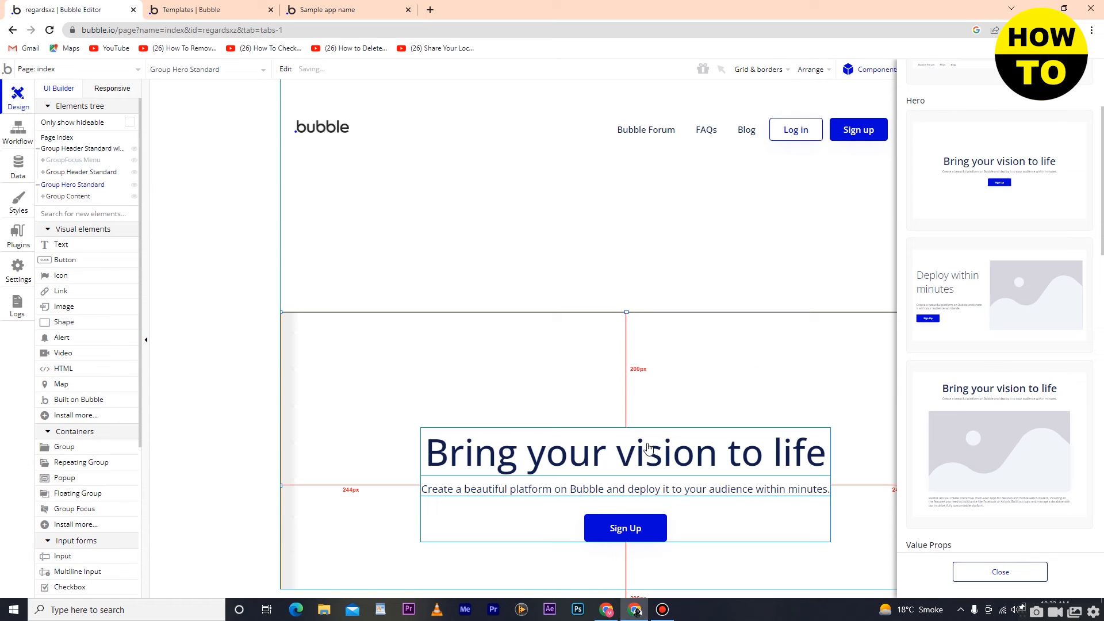
pyautogui.moveTo(697, 431)
pyautogui.mouseDown()
pyautogui.moveTo(612, 263)
pyautogui.moveTo(712, 374)
pyautogui.moveTo(697, 414)
pyautogui.mouseUp()
pyautogui.rightClick(453, 462)
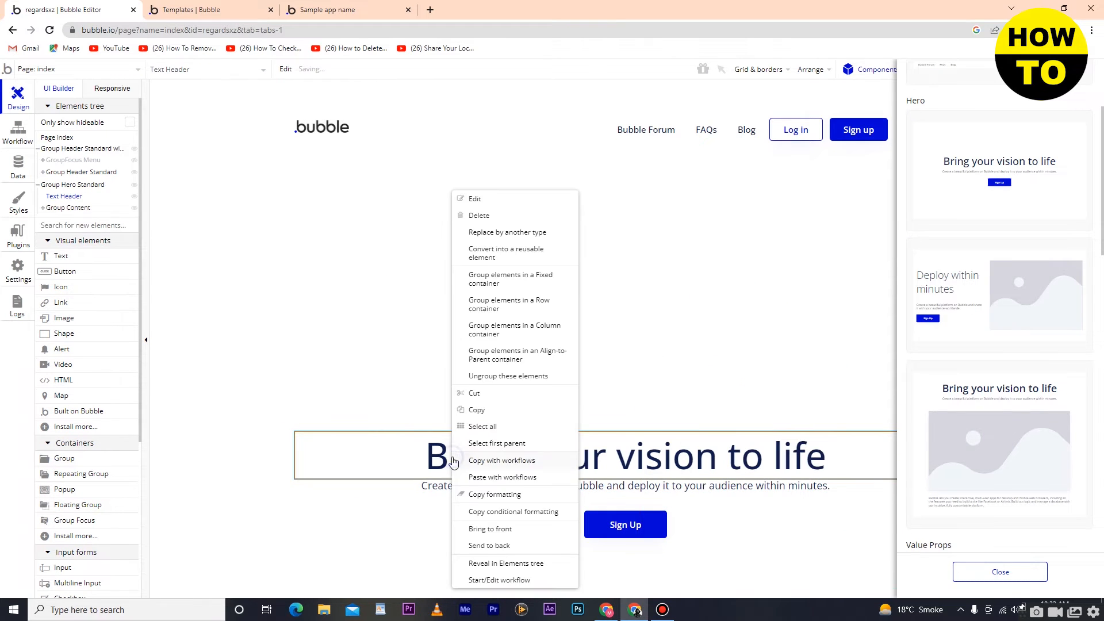
pyautogui.click(525, 231)
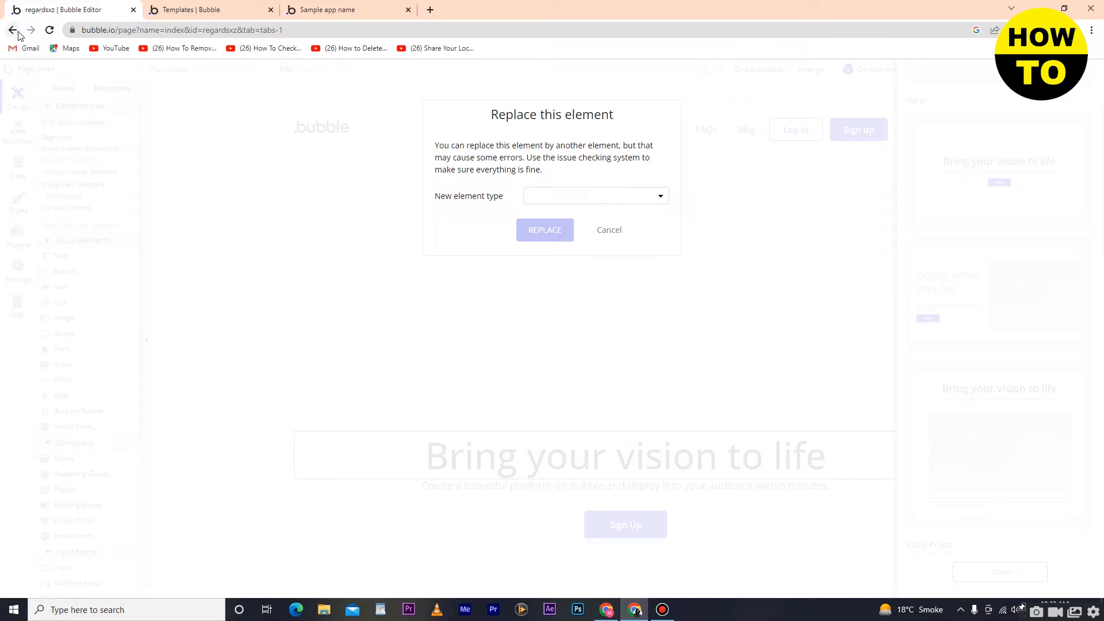
pyautogui.click(49, 30)
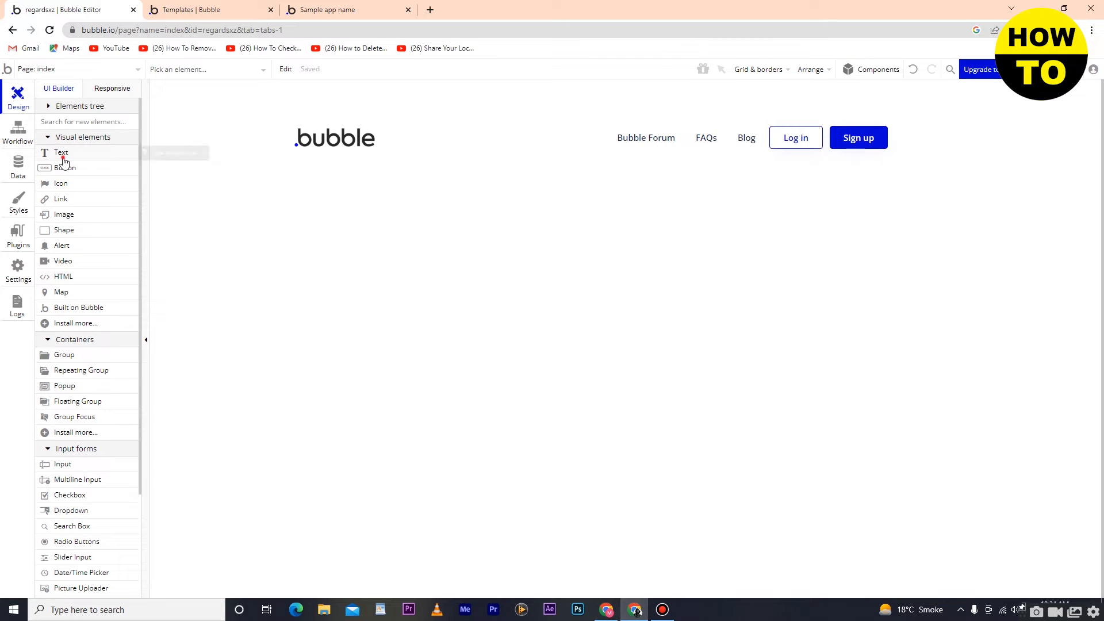
# Step: Add a text element below the header with the content "my app"
pyautogui.moveTo(61, 158); pyautogui.dragTo(535, 241)
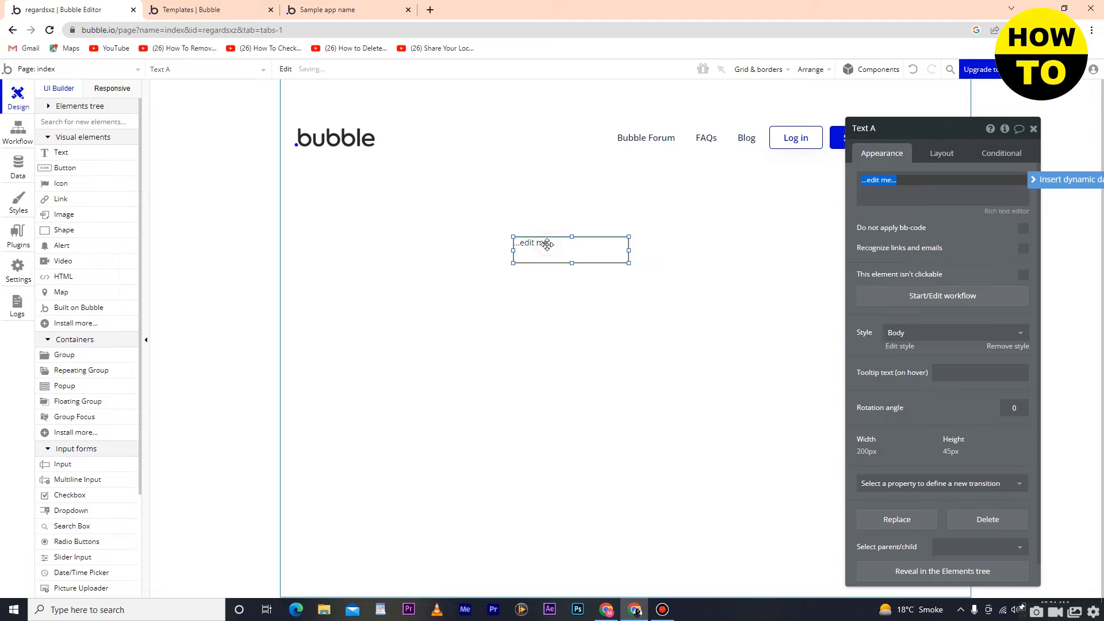
pyautogui.click(921, 185)
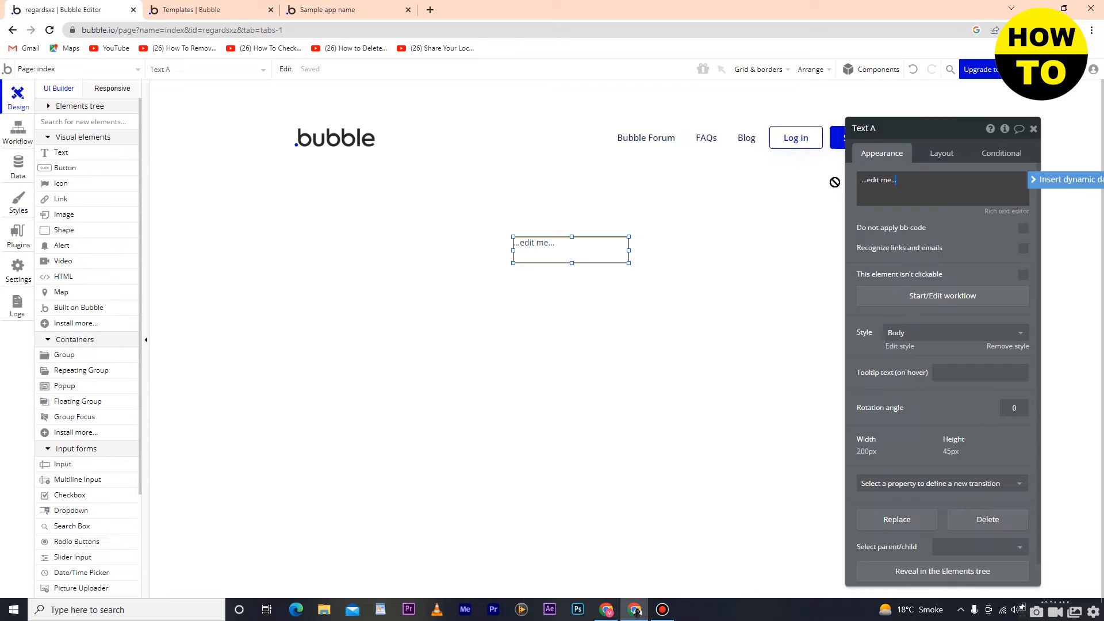
pyautogui.tripleClick(882, 181)
pyautogui.write('my app')
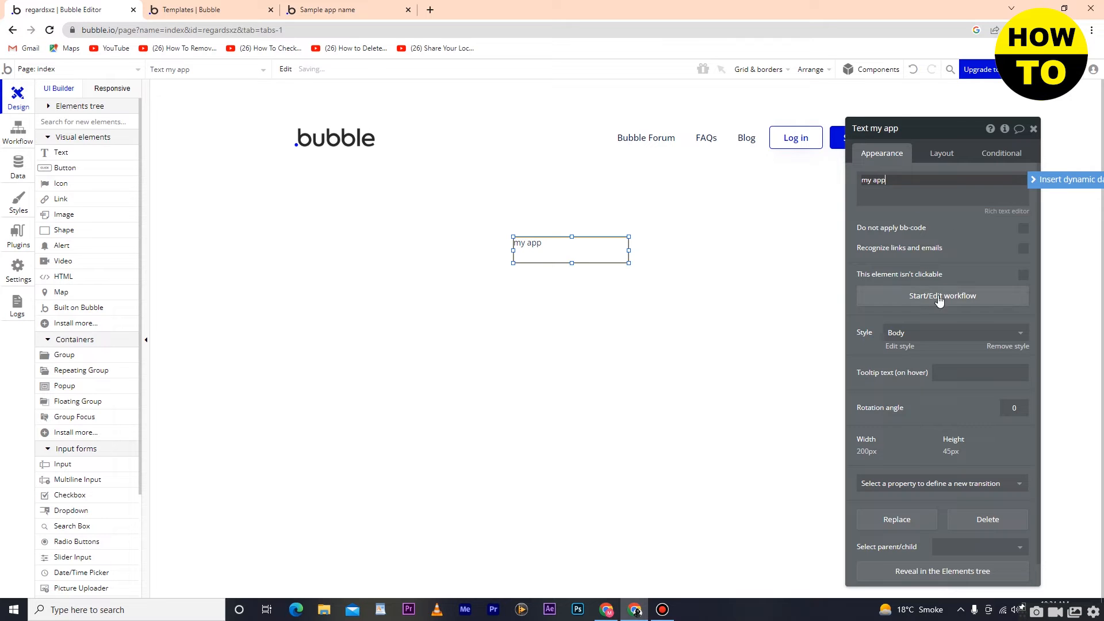
# Step: Apply the Heading 1 style to the "my app" text and resize its box to about 184 by 85 px
pyautogui.click(932, 334)
pyautogui.click(926, 404)
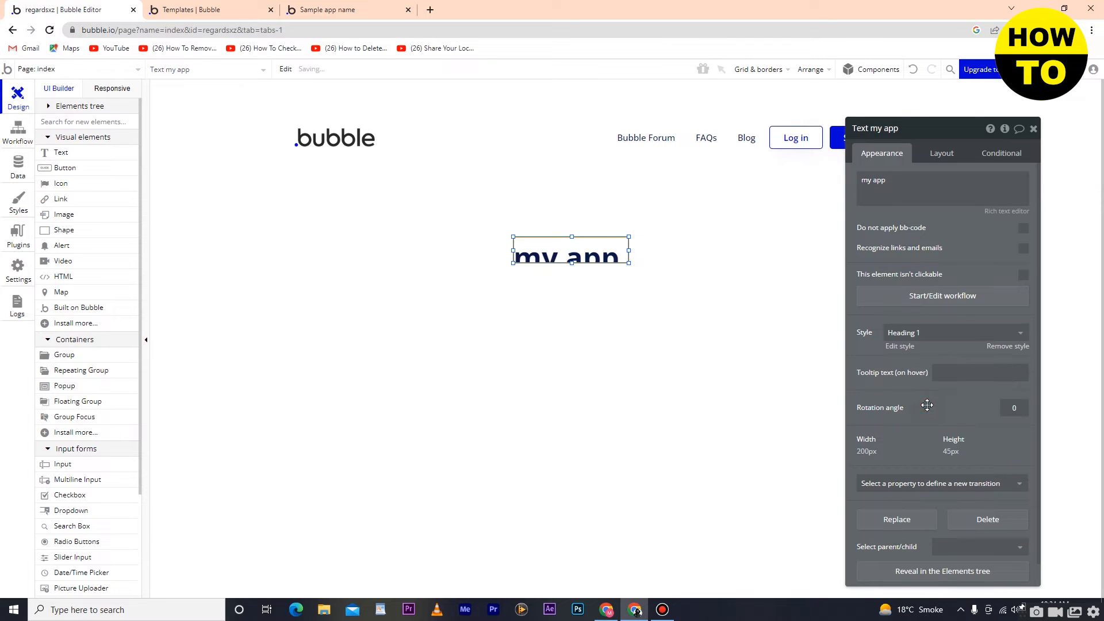
pyautogui.moveTo(630, 264)
pyautogui.mouseDown()
pyautogui.moveTo(676, 306)
pyautogui.moveTo(681, 288)
pyautogui.moveTo(629, 285)
pyautogui.mouseUp()
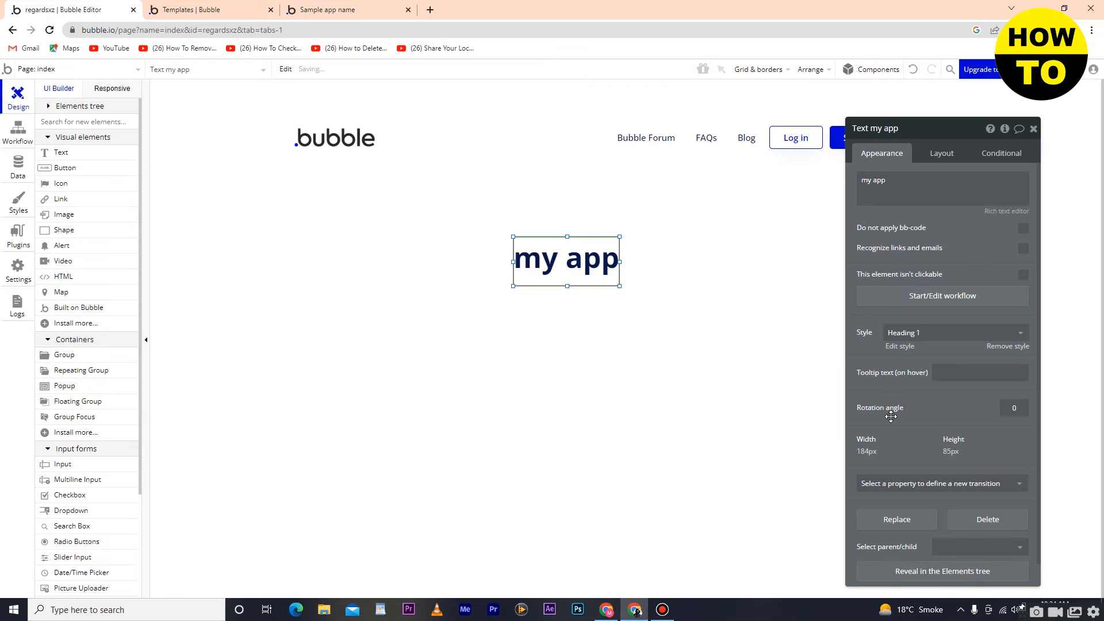
# Step: Close the heading's properties and move it slightly up and left, about 387 px across and 251 px down the page
pyautogui.scroll(-1, 883, 391)
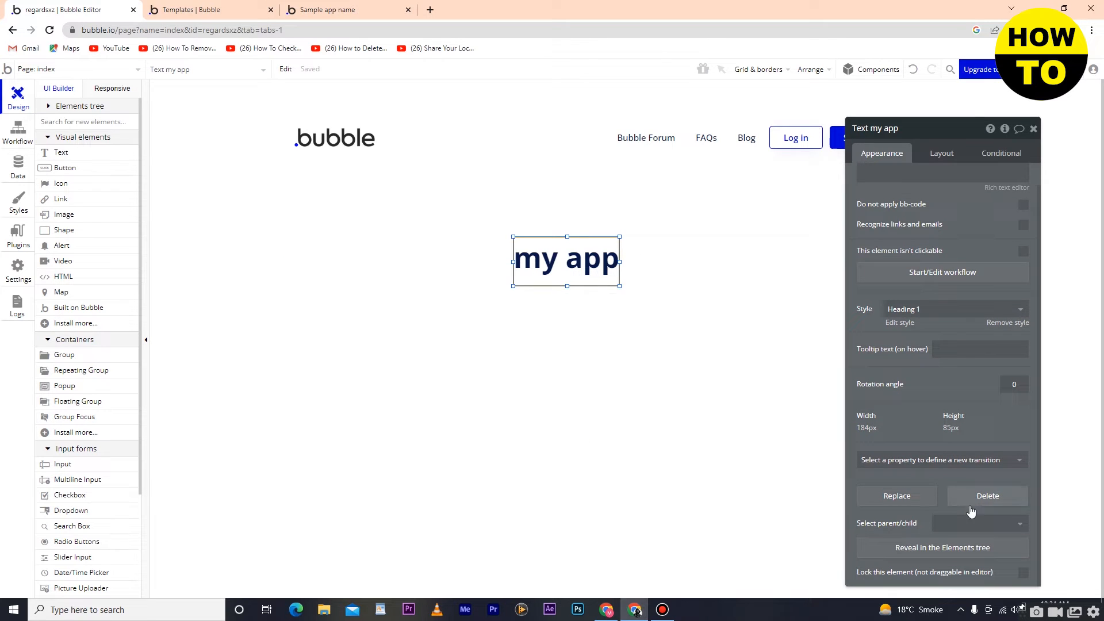
pyautogui.click(951, 157)
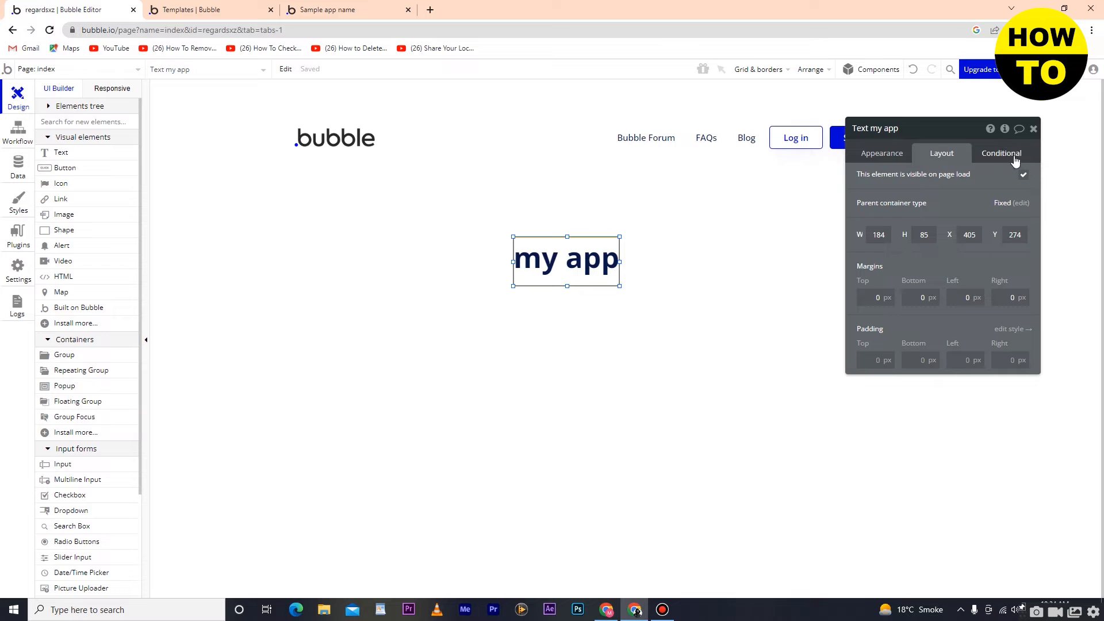
pyautogui.click(882, 153)
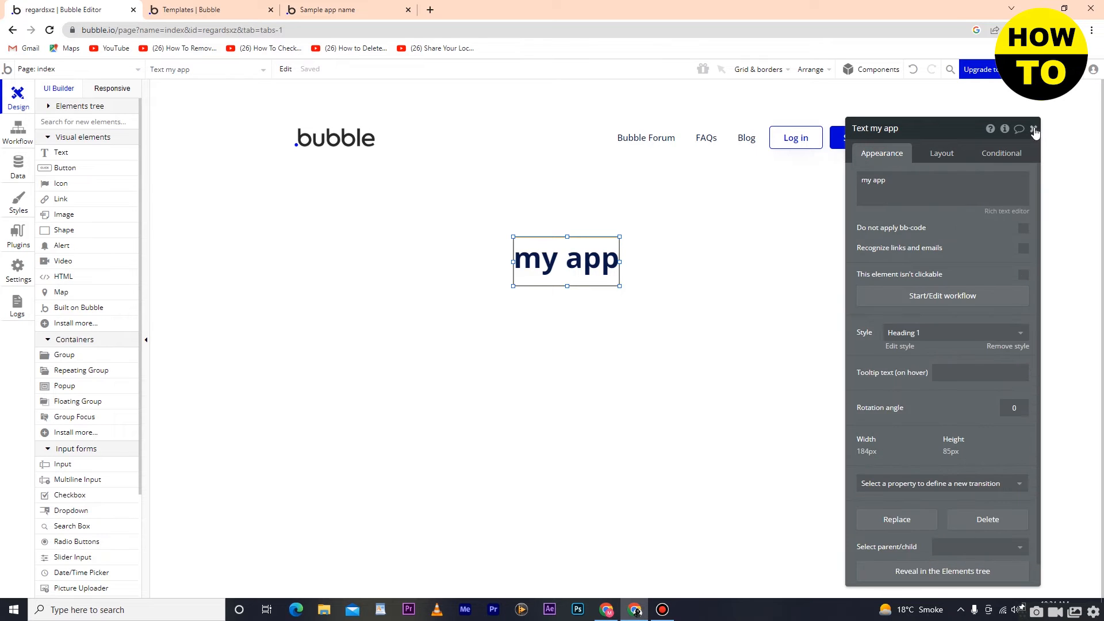
pyautogui.click(1034, 129)
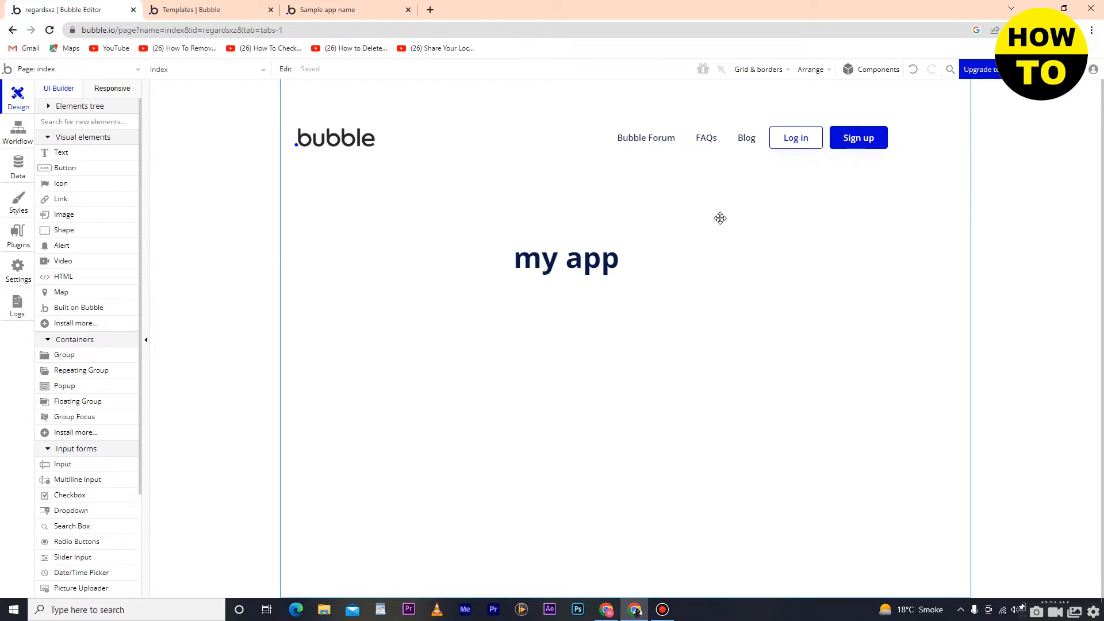
pyautogui.moveTo(567, 258); pyautogui.dragTo(557, 246)
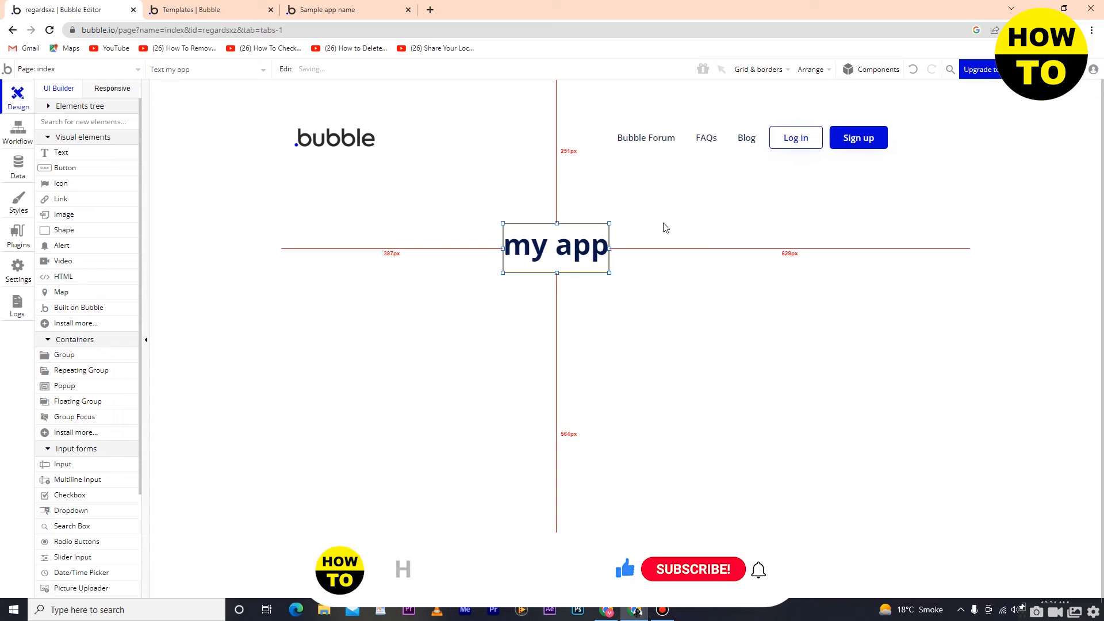
pyautogui.click(704, 229)
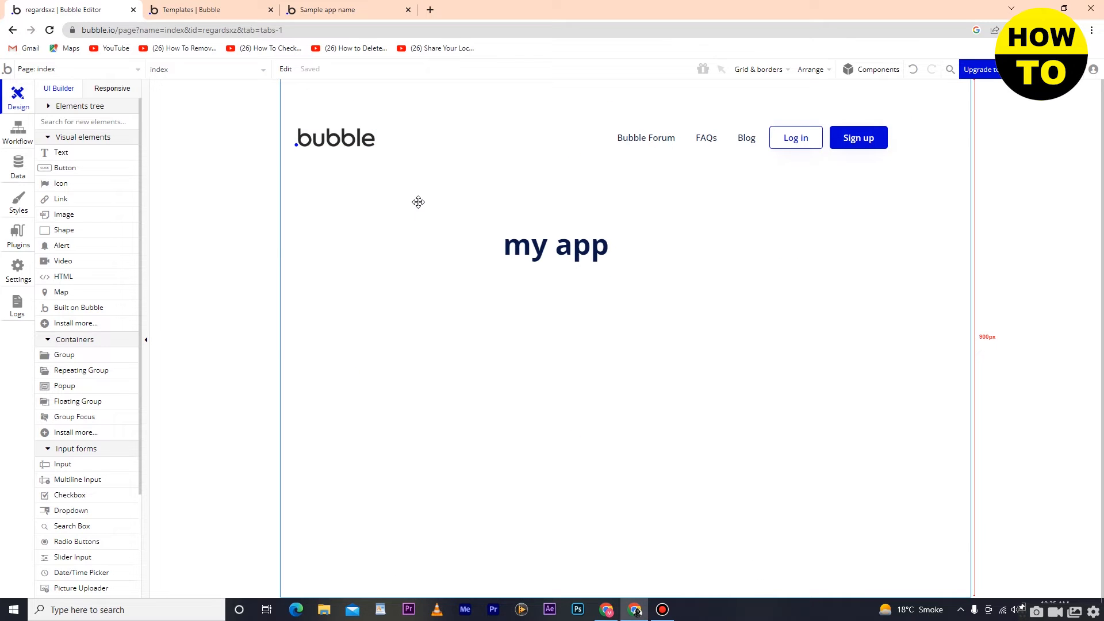
# Step: Examine the layout and conditional settings of the header's Log in button and close its properties
pyautogui.doubleClick(562, 250)
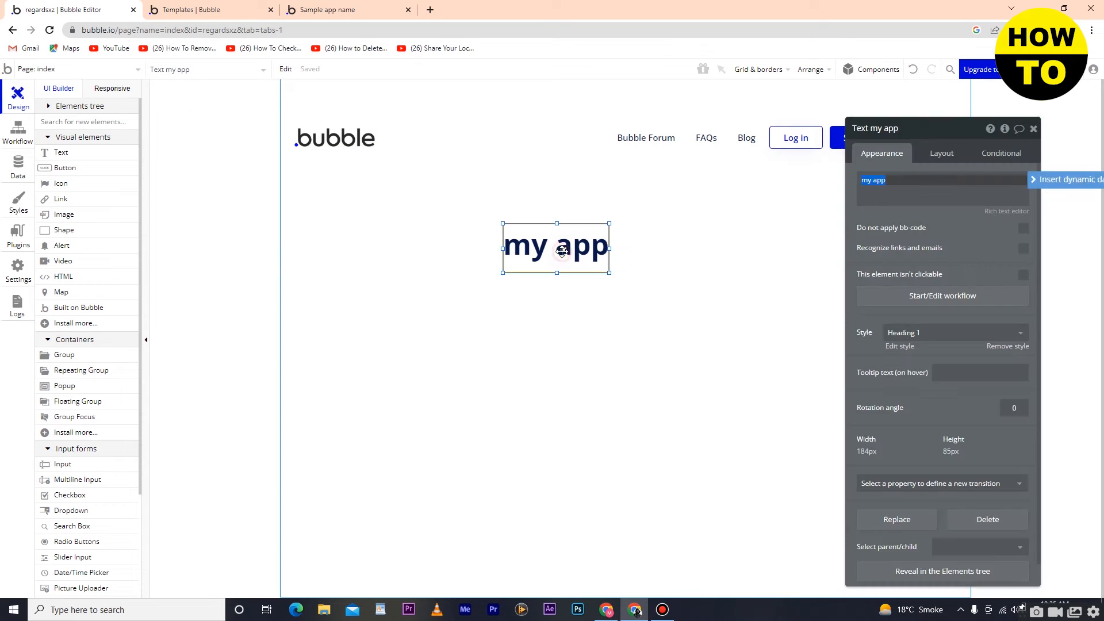
pyautogui.click(1034, 130)
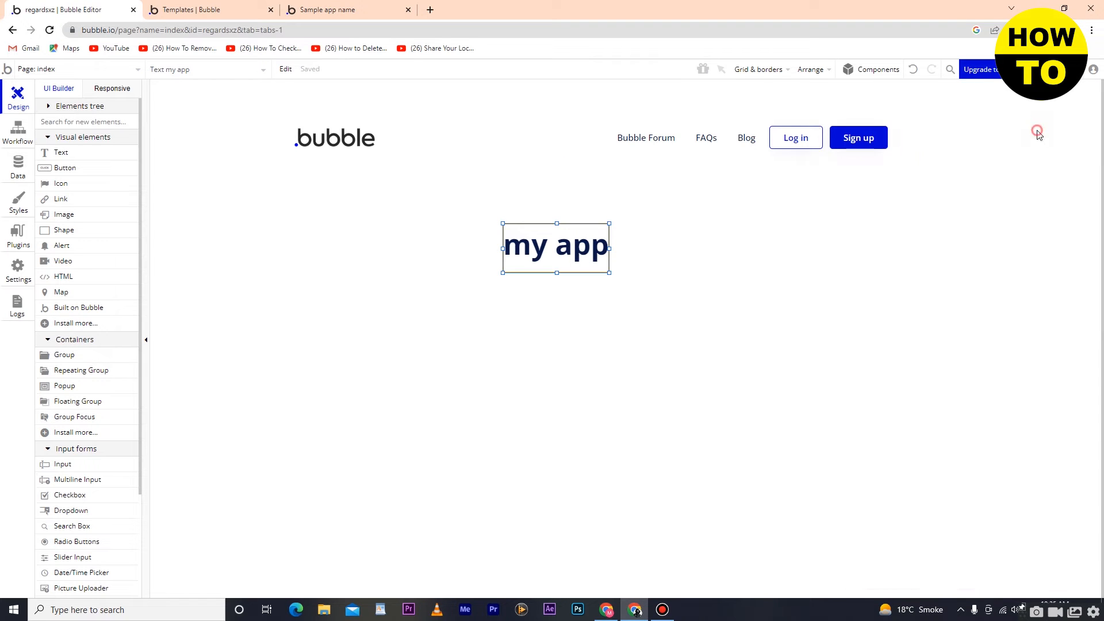
pyautogui.doubleClick(804, 139)
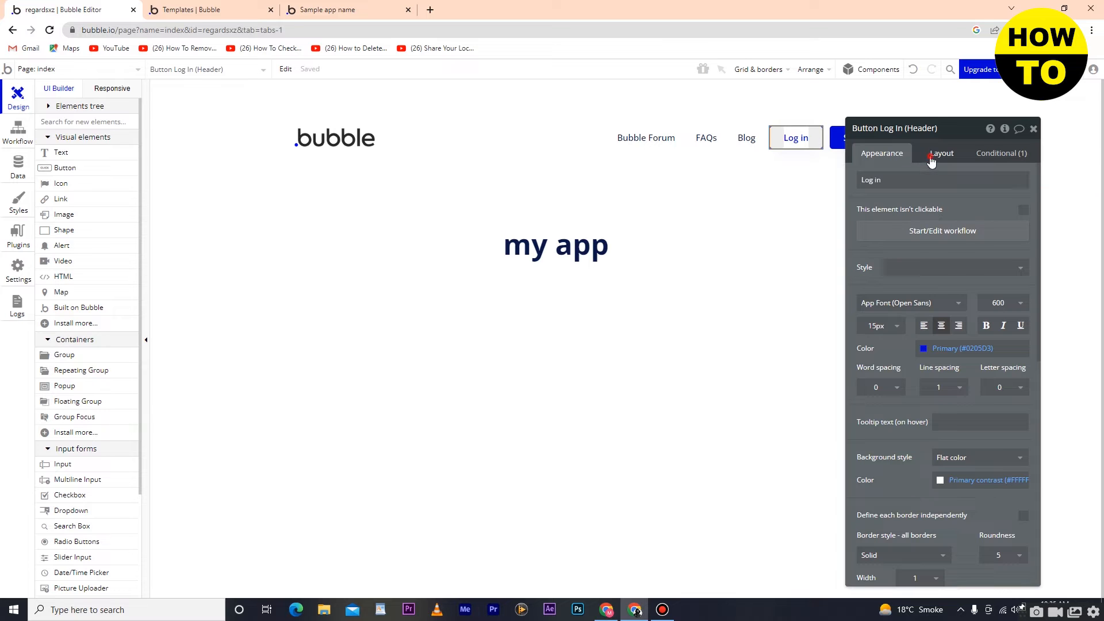
pyautogui.click(943, 154)
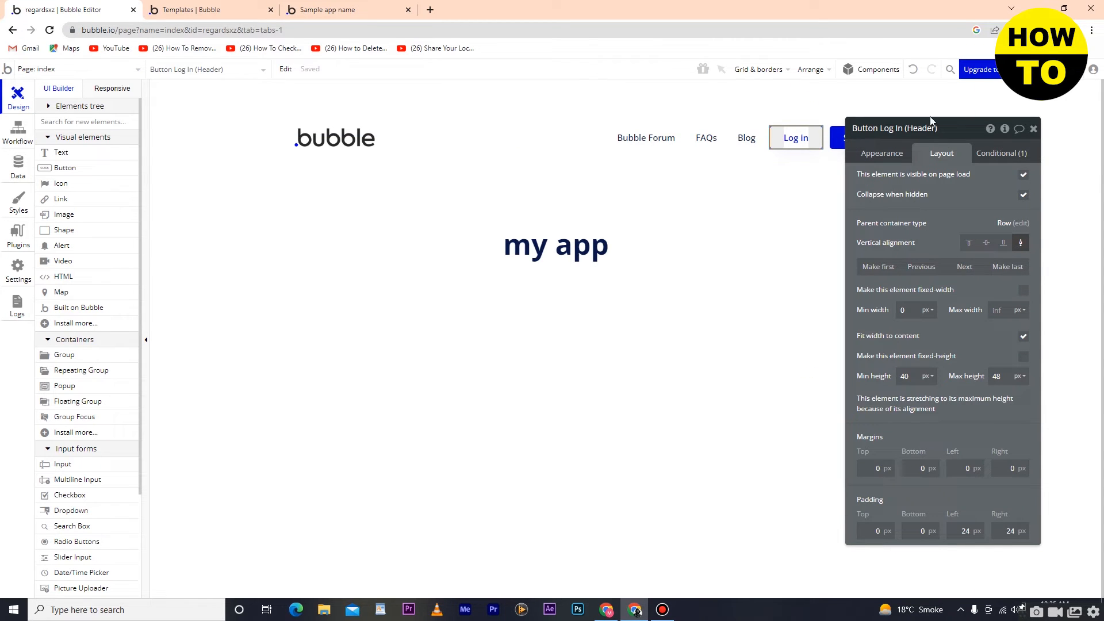
pyautogui.click(994, 156)
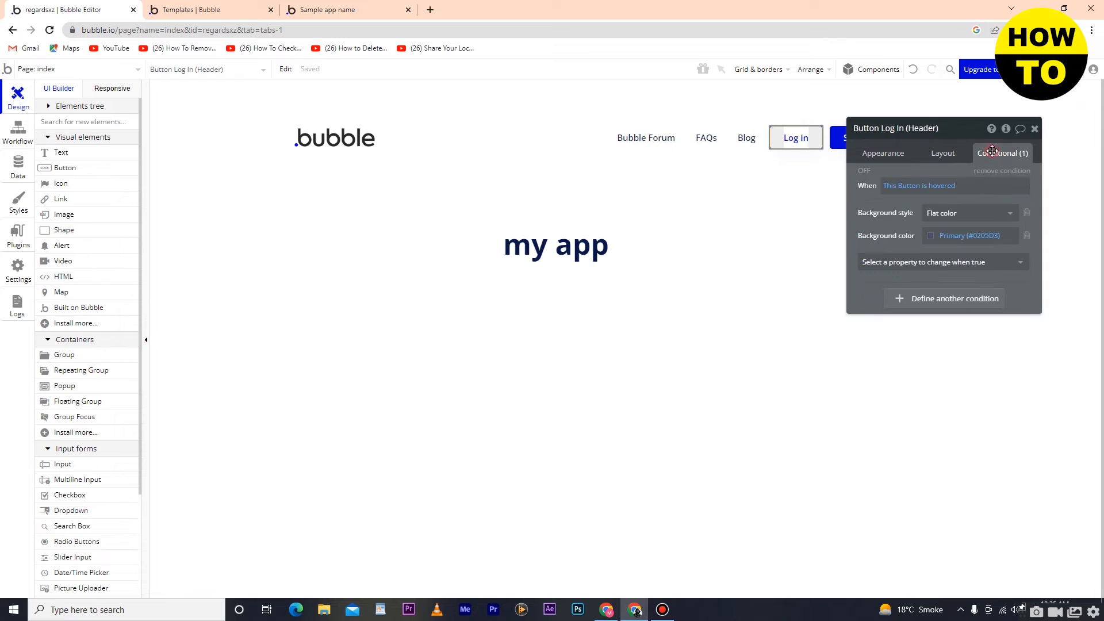
pyautogui.click(1035, 129)
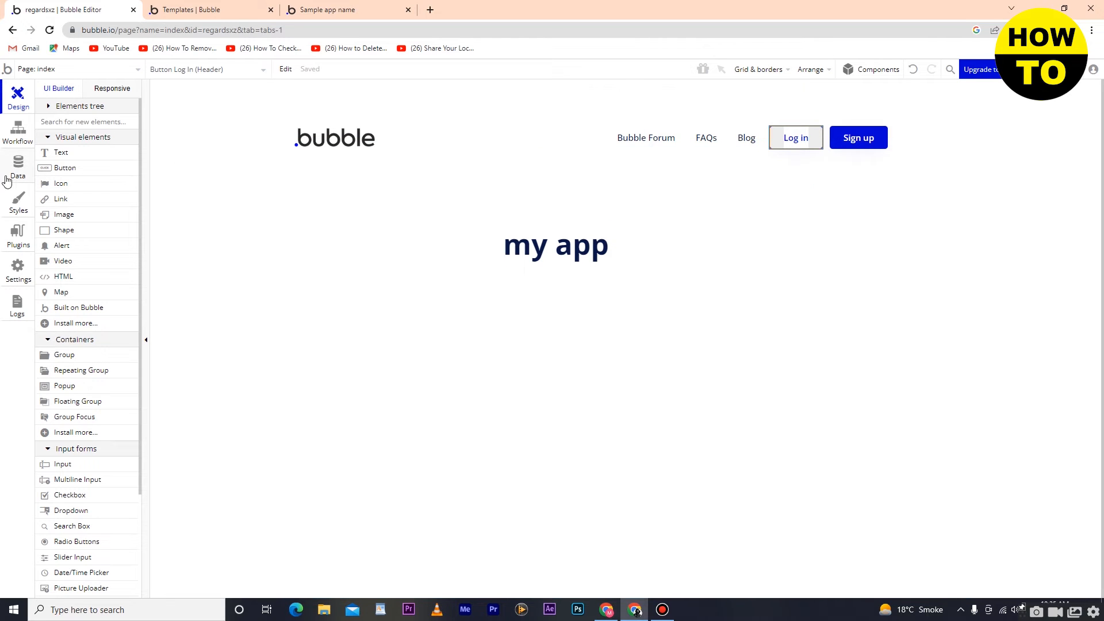
# Step: Add three buttons side by side in an evenly spaced row below the heading
pyautogui.moveTo(47, 172); pyautogui.dragTo(465, 299)
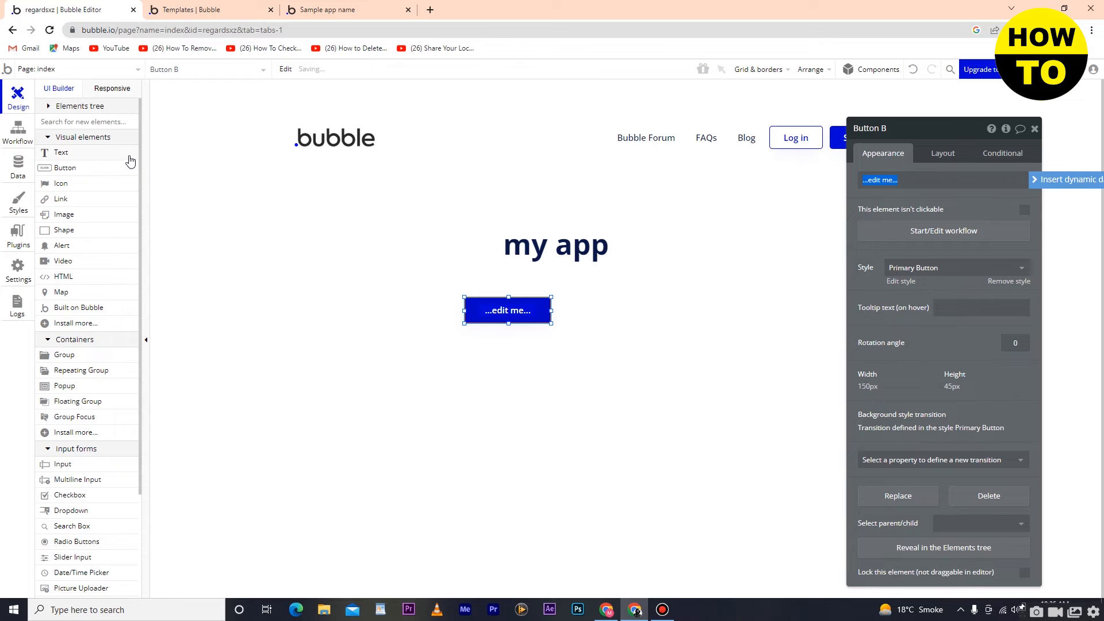
pyautogui.moveTo(69, 168); pyautogui.dragTo(578, 303)
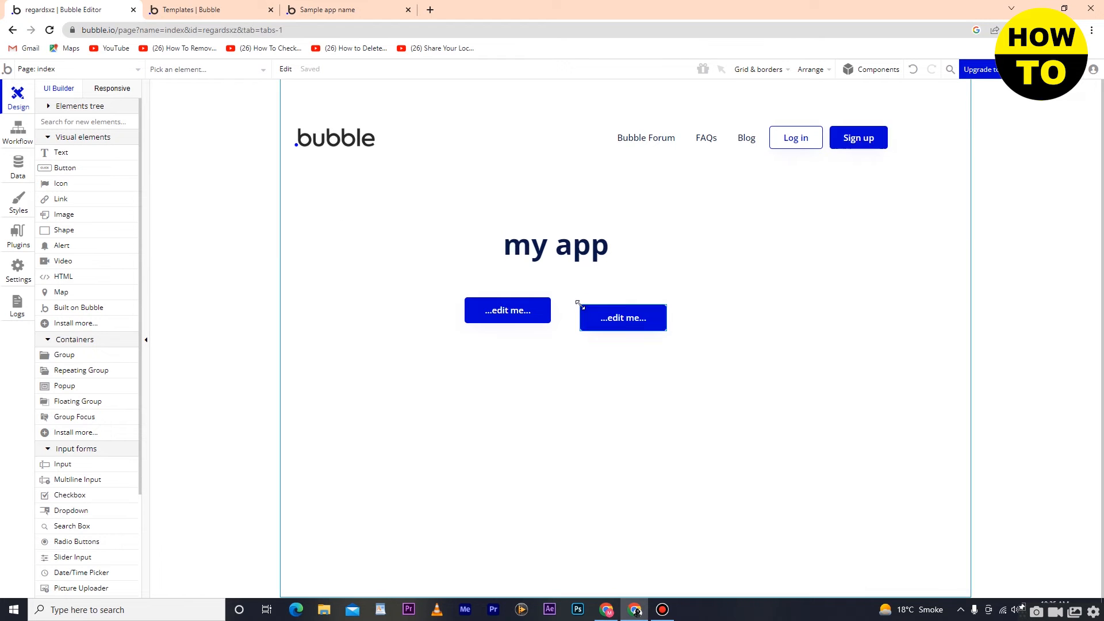
pyautogui.moveTo(69, 167); pyautogui.dragTo(708, 310)
pyautogui.click(705, 356)
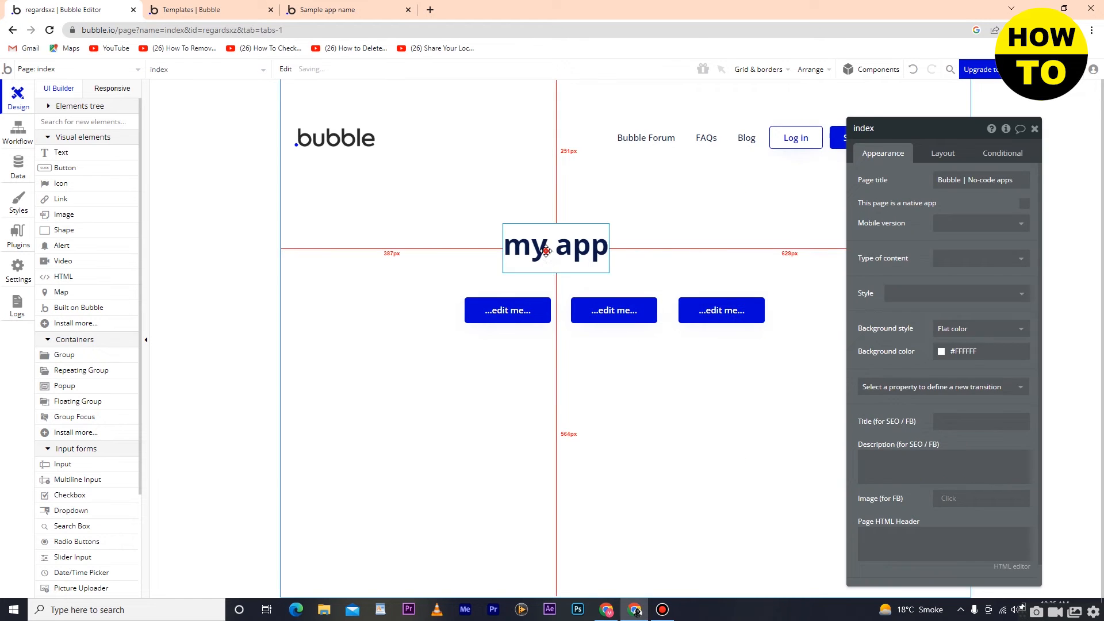
# Step: Move the heading above the middle button and change its text to "MY App"
pyautogui.moveTo(546, 251); pyautogui.dragTo(615, 245)
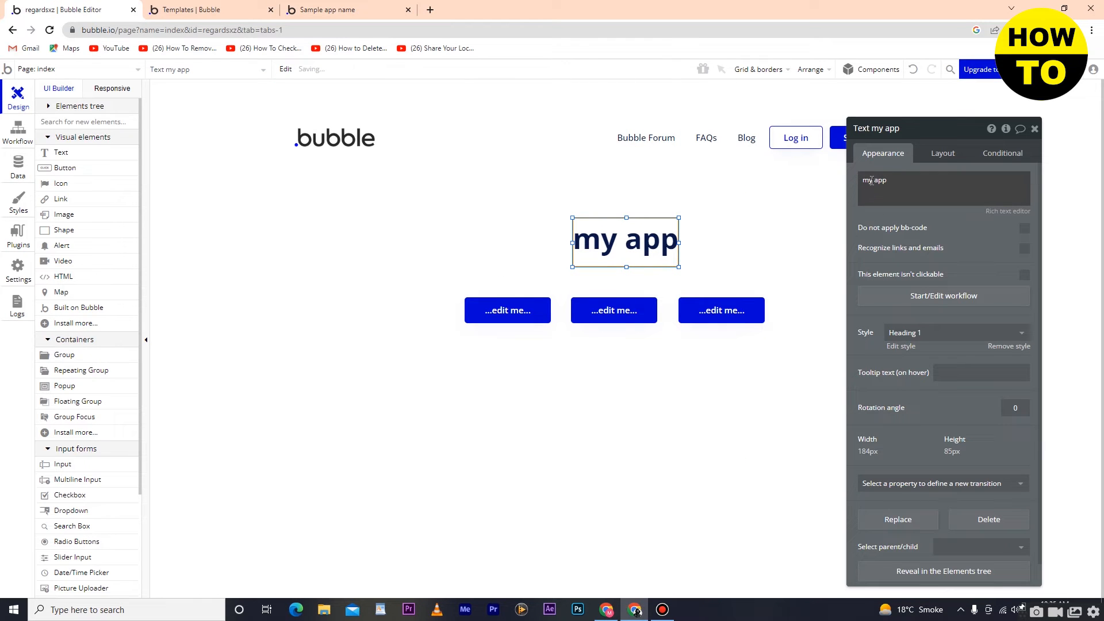
pyautogui.tripleClick(872, 180)
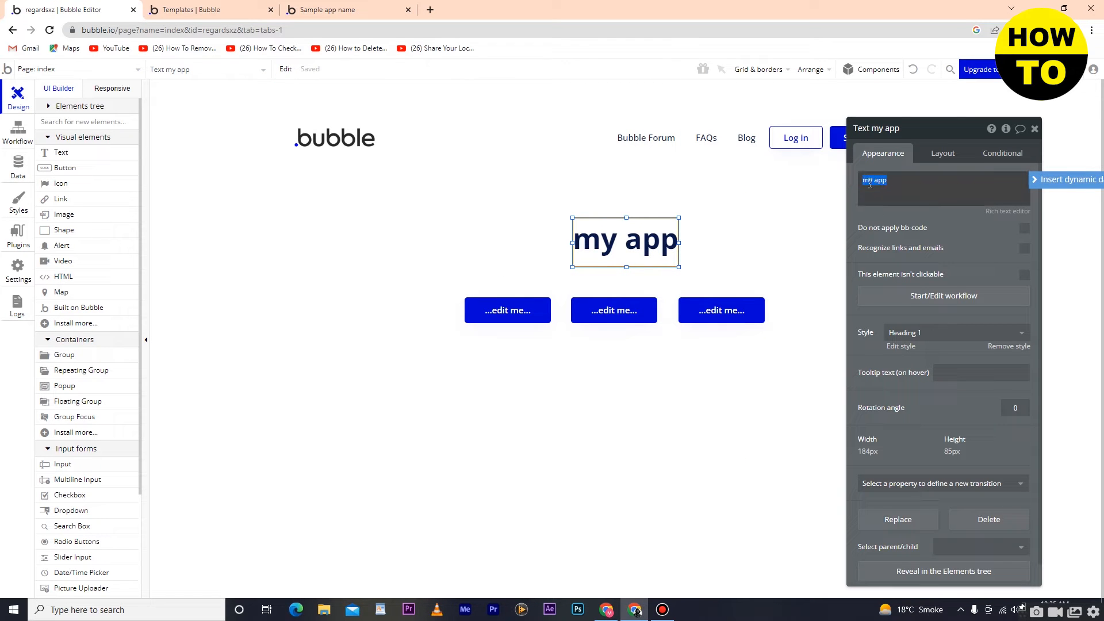
pyautogui.write('MY A')
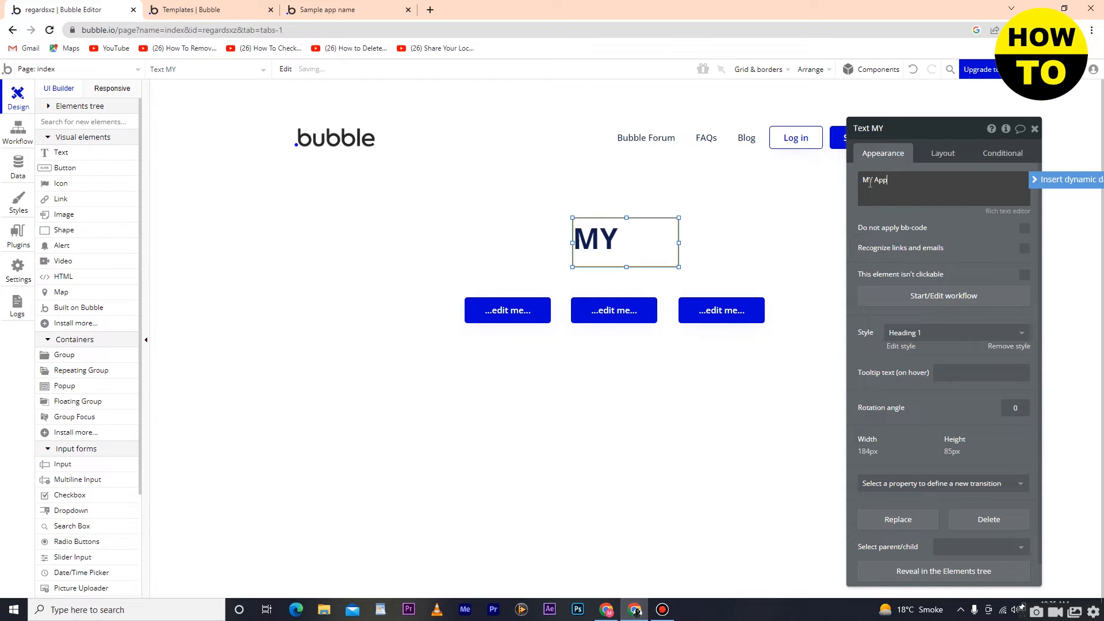
pyautogui.click(800, 203)
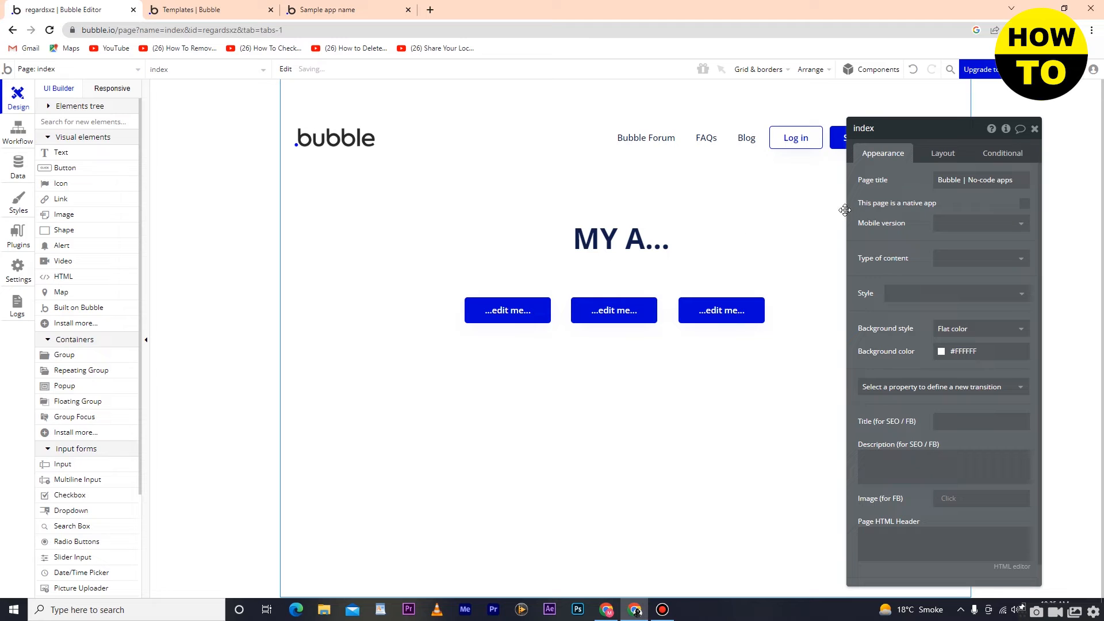
pyautogui.click(656, 254)
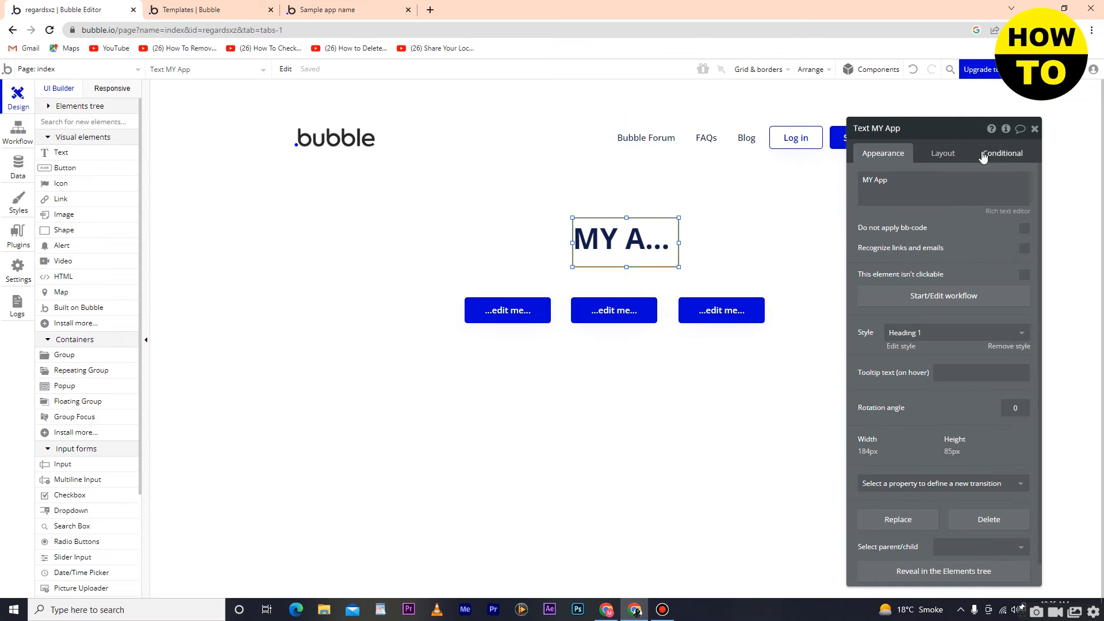
pyautogui.click(1034, 131)
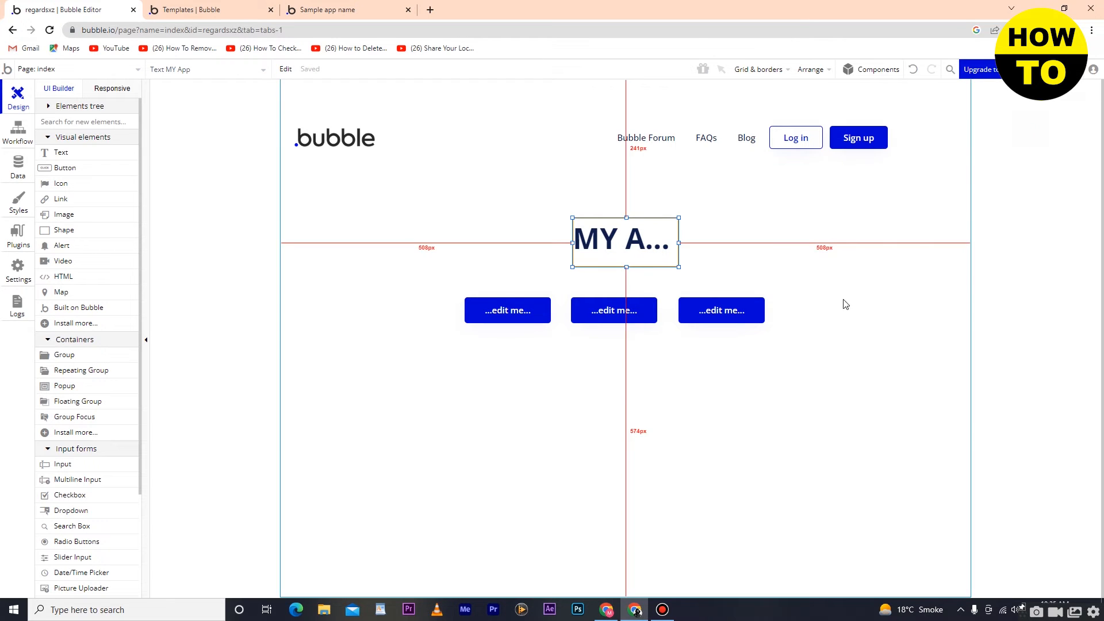
# Step: Set the middle button's label to "me" and the first button's label to "you"
pyautogui.click(505, 312)
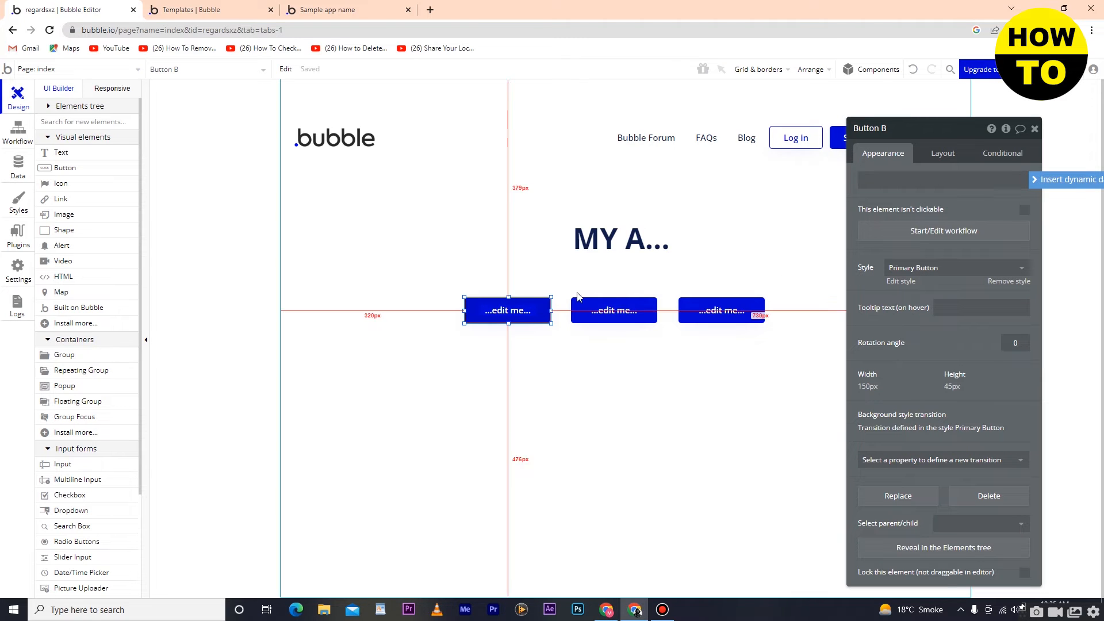
pyautogui.click(613, 315)
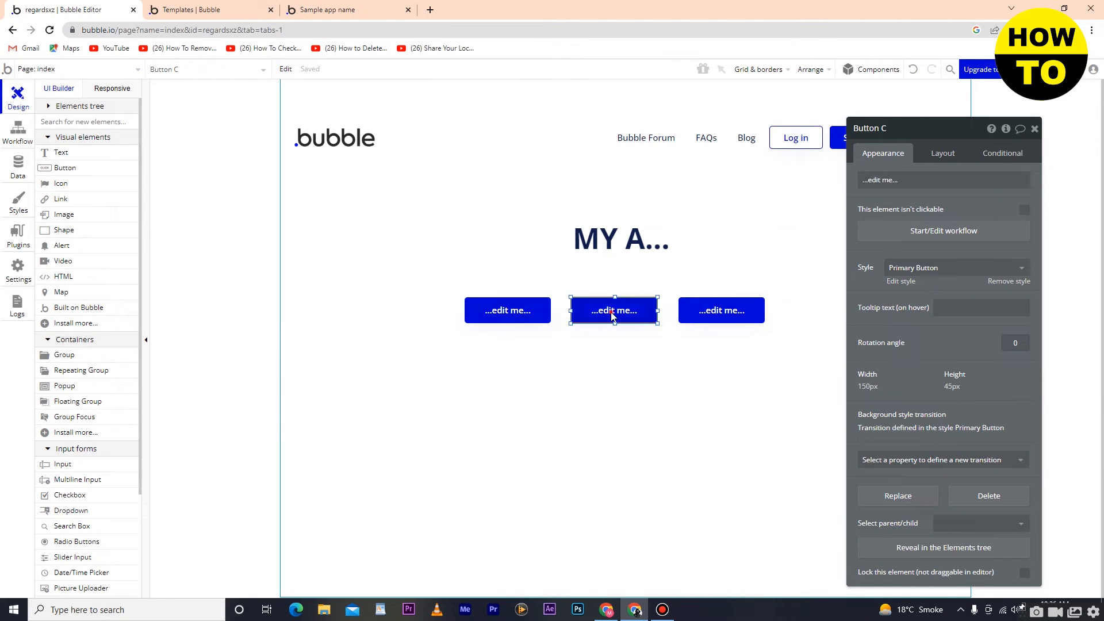
pyautogui.write('me')
pyautogui.click(813, 214)
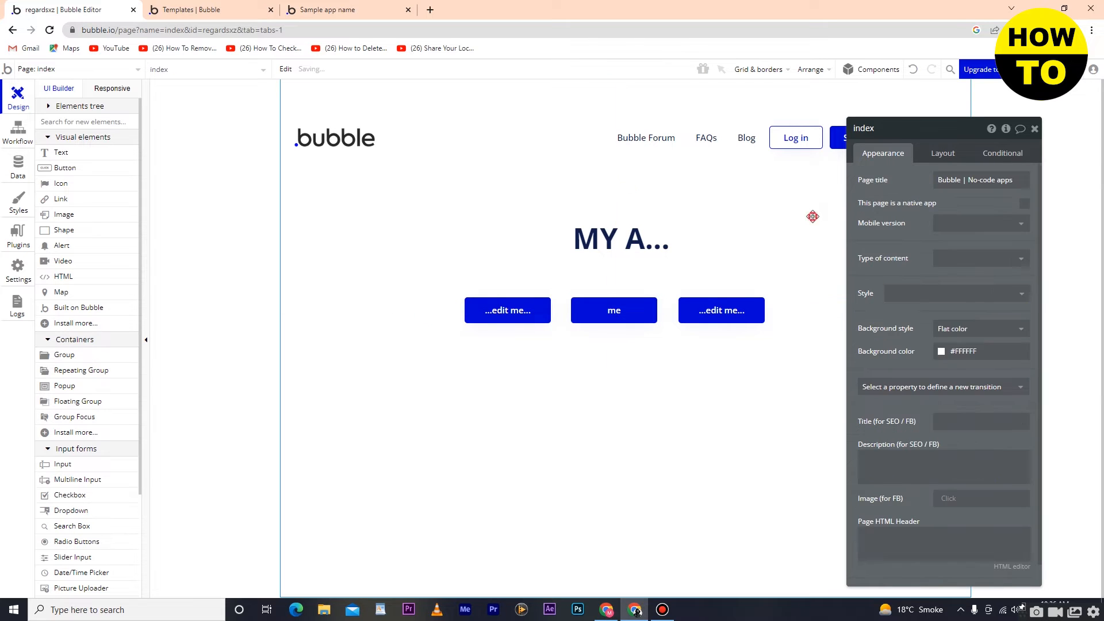
pyautogui.click(541, 321)
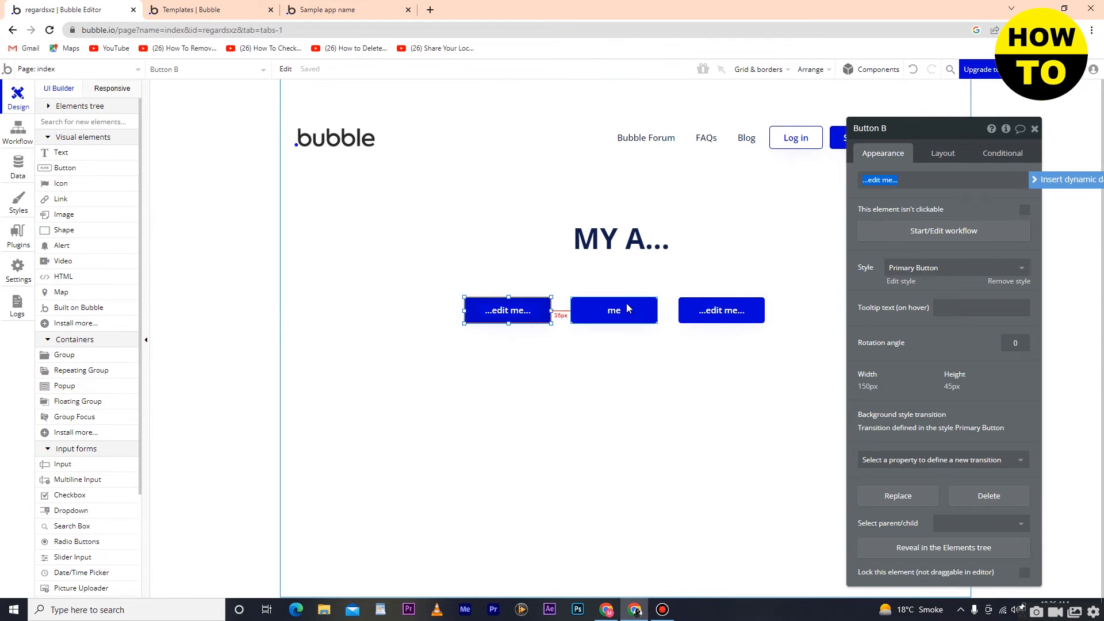
pyautogui.write('you')
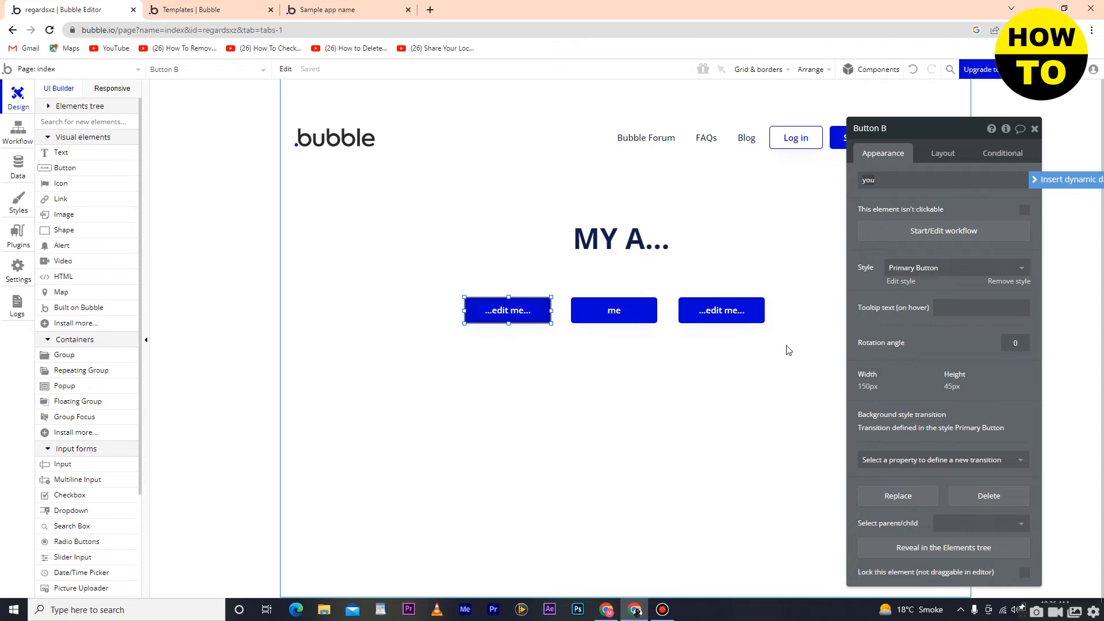
pyautogui.click(776, 379)
# Step: Set the third button's label to "him" and close the properties
pyautogui.click(726, 311)
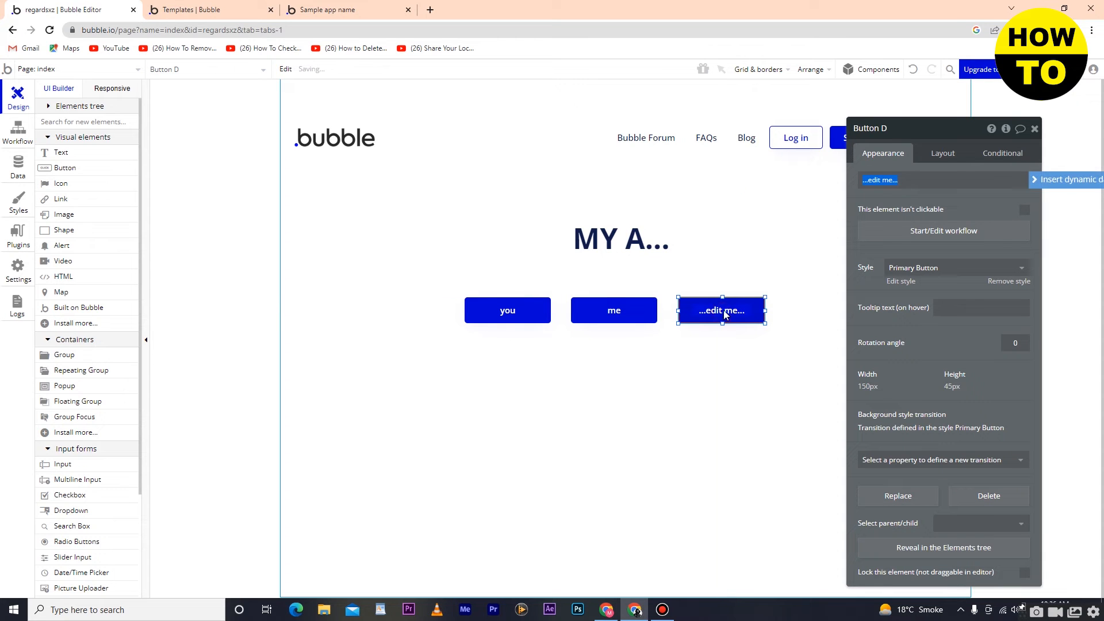
pyautogui.write('him')
pyautogui.click(778, 328)
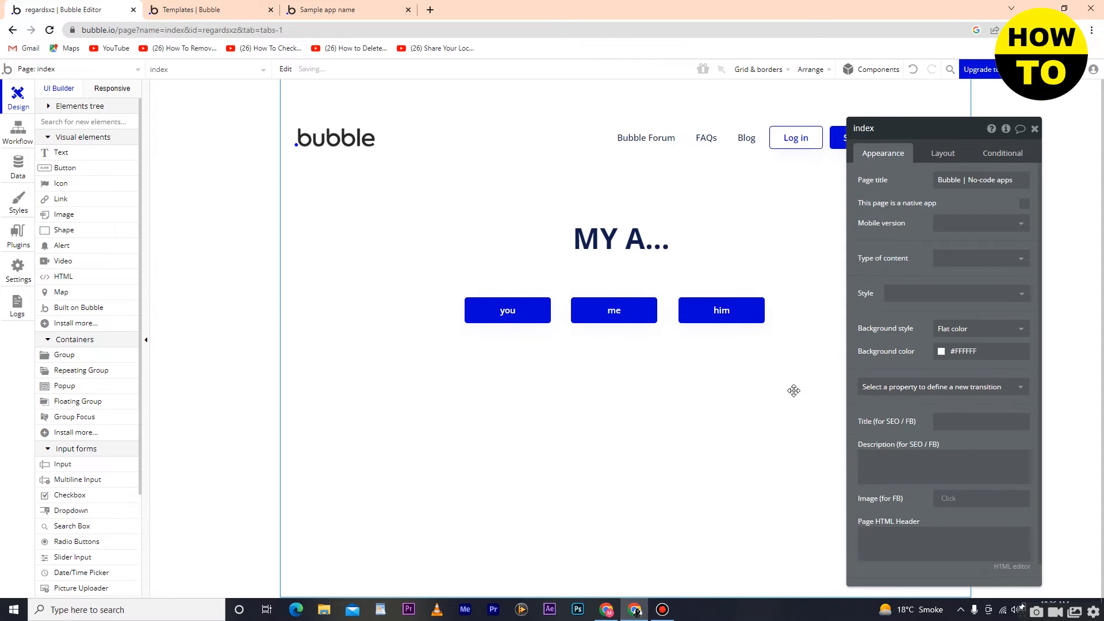
pyautogui.click(1035, 128)
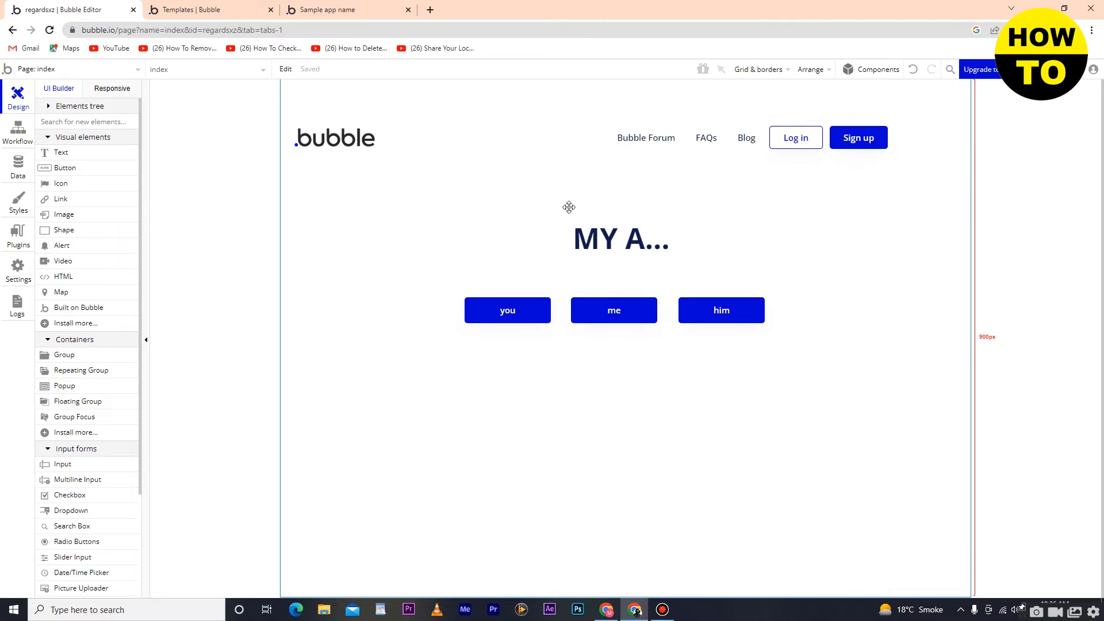
pyautogui.click(612, 84)
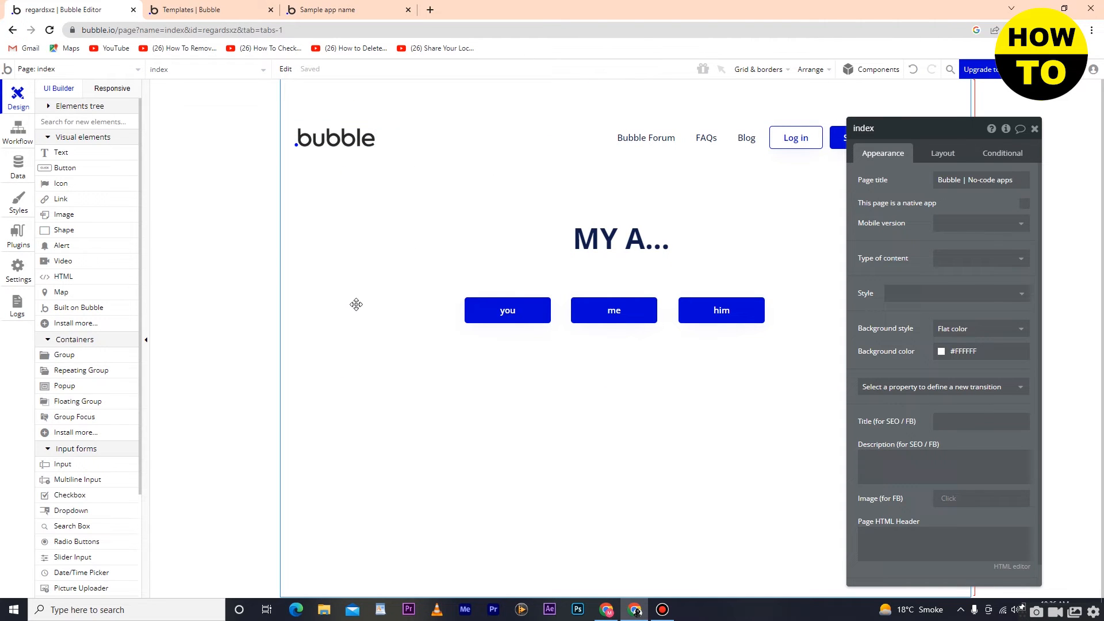
pyautogui.click(401, 252)
pyautogui.click(19, 131)
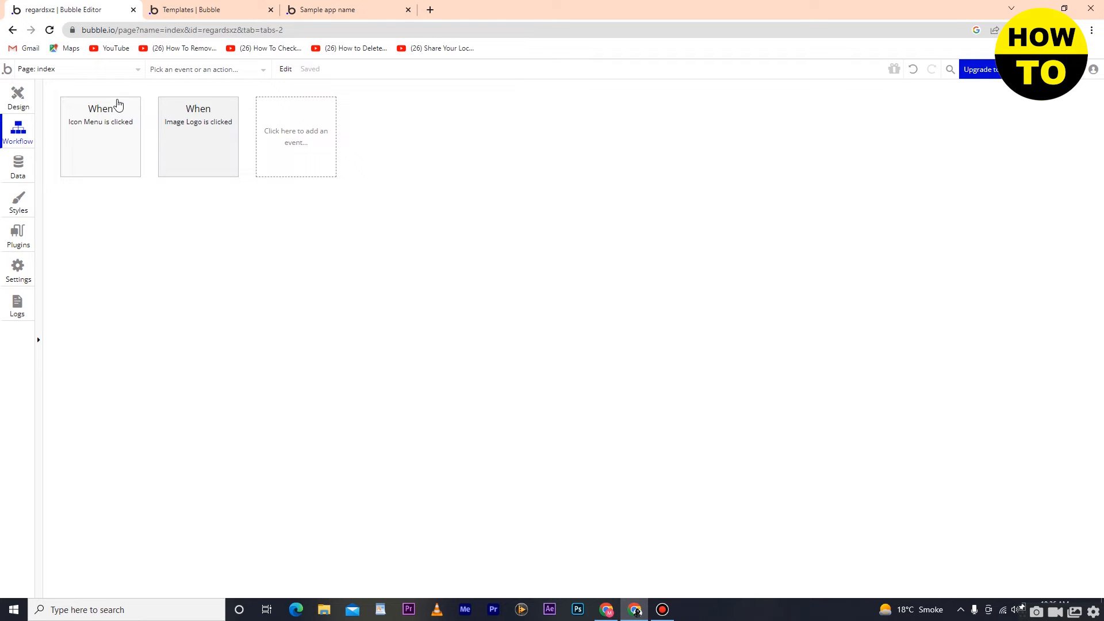
pyautogui.click(16, 99)
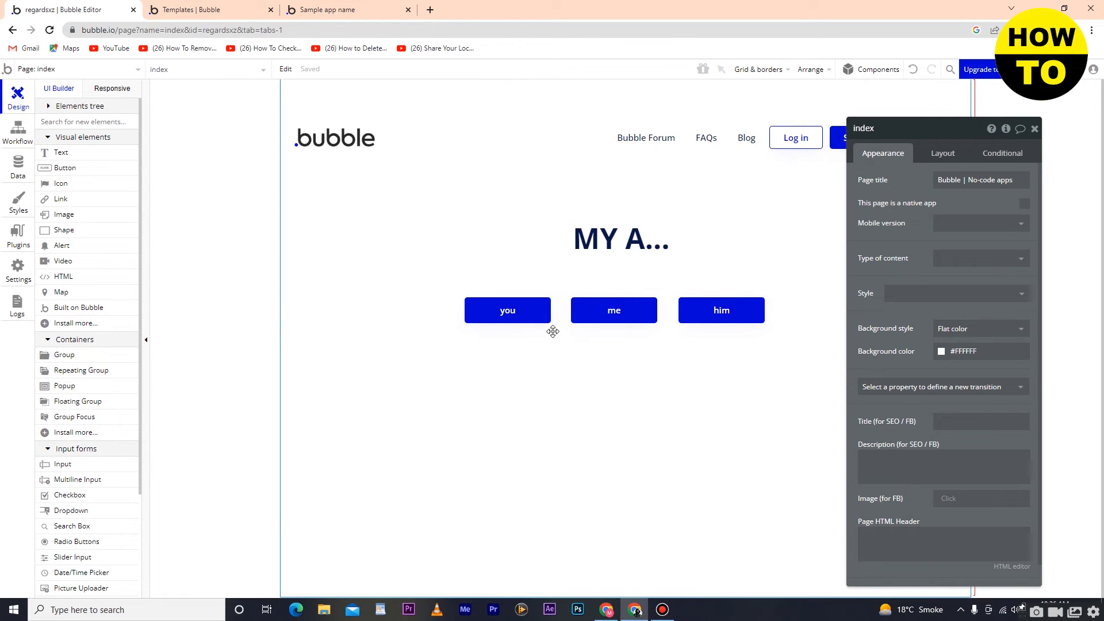
# Step: In the index page's workflows, change the Icon Menu click event's trigger element to Text MY App
pyautogui.click(17, 141)
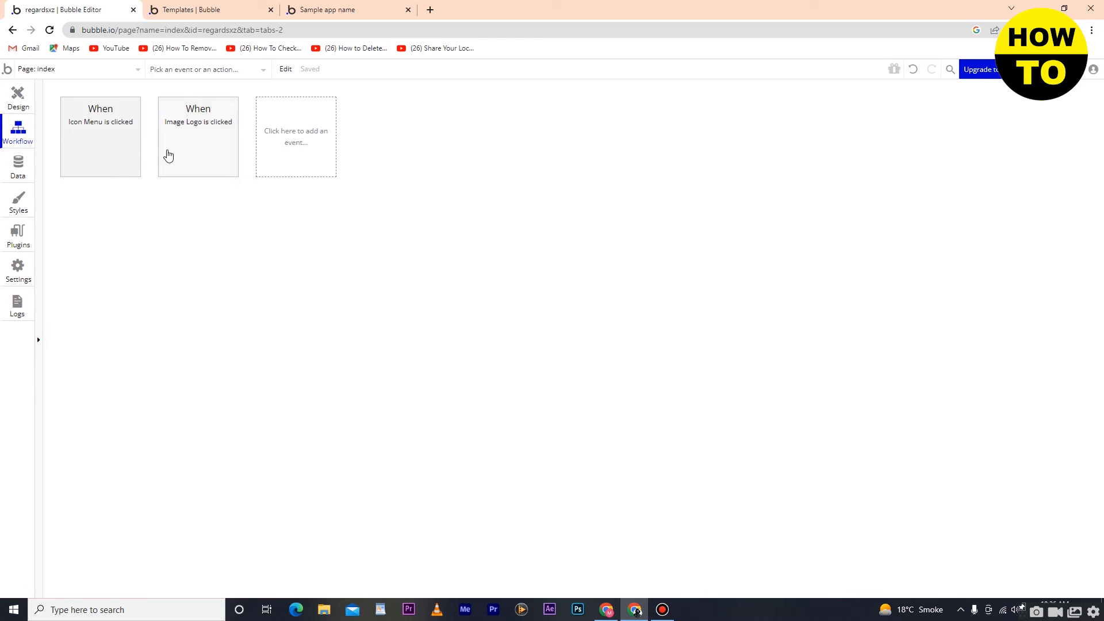
pyautogui.click(118, 128)
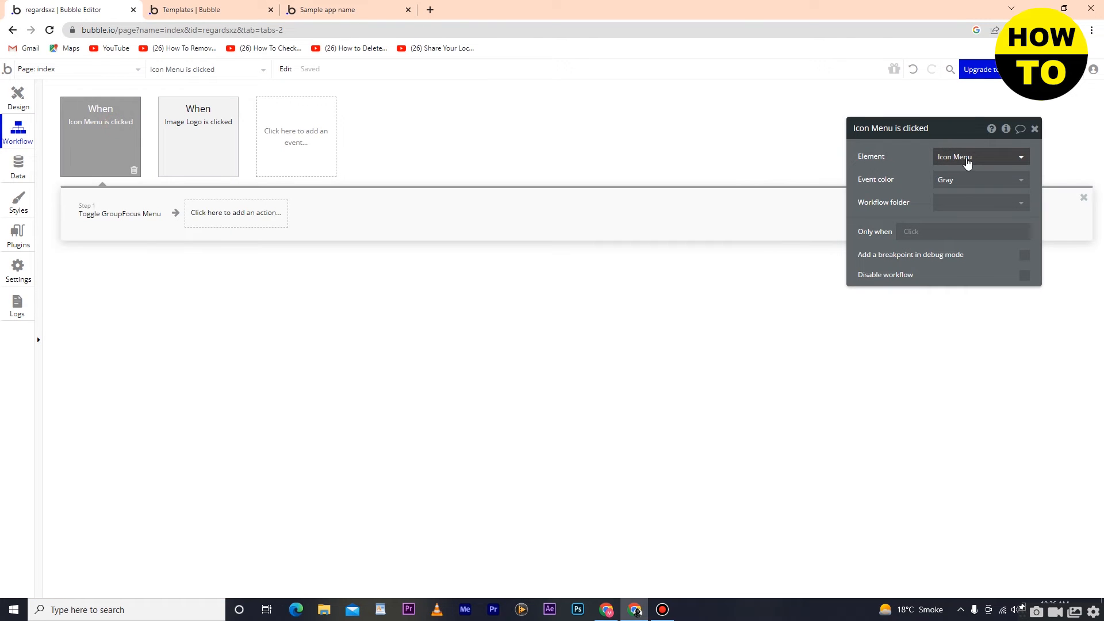
pyautogui.click(968, 158)
pyautogui.click(968, 157)
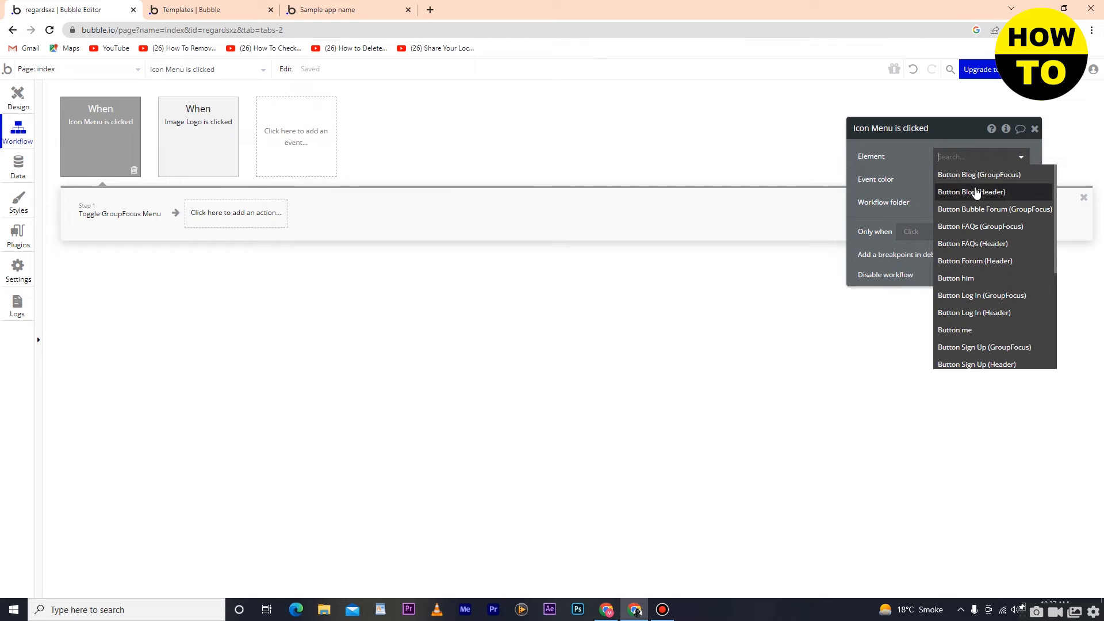
pyautogui.write('tex')
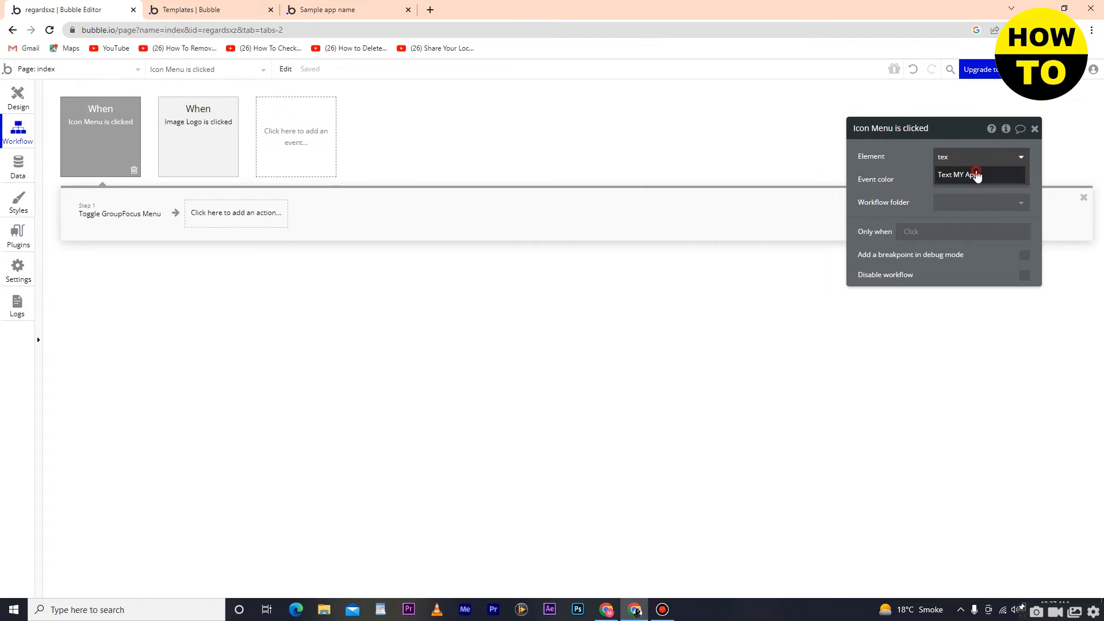
pyautogui.click(977, 175)
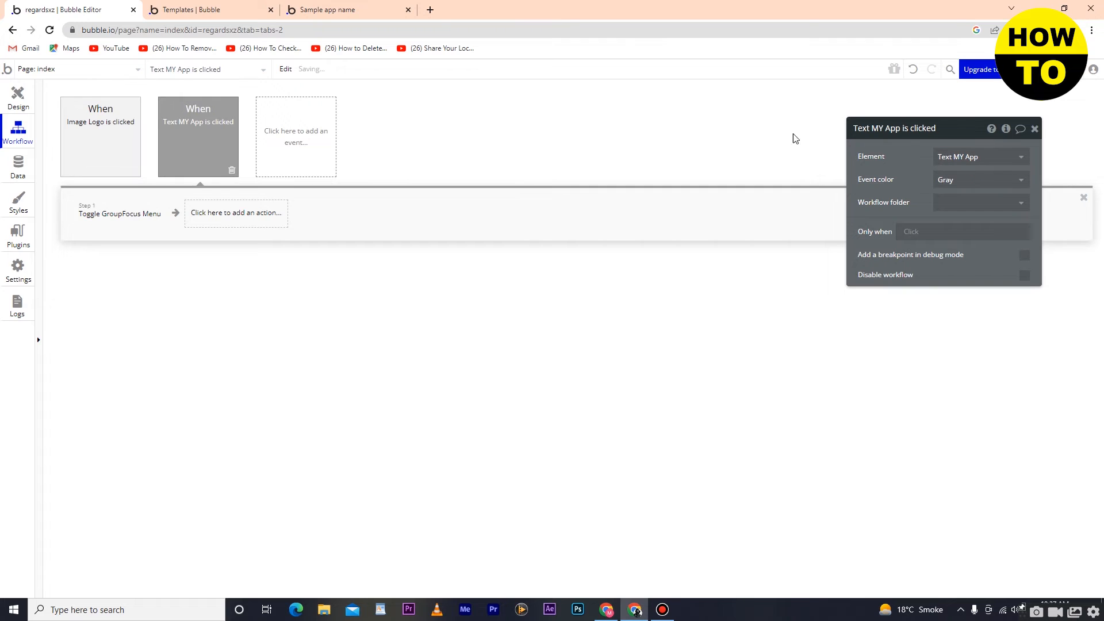
# Step: Set the MY App click event's color to Blue and close its properties
pyautogui.click(972, 188)
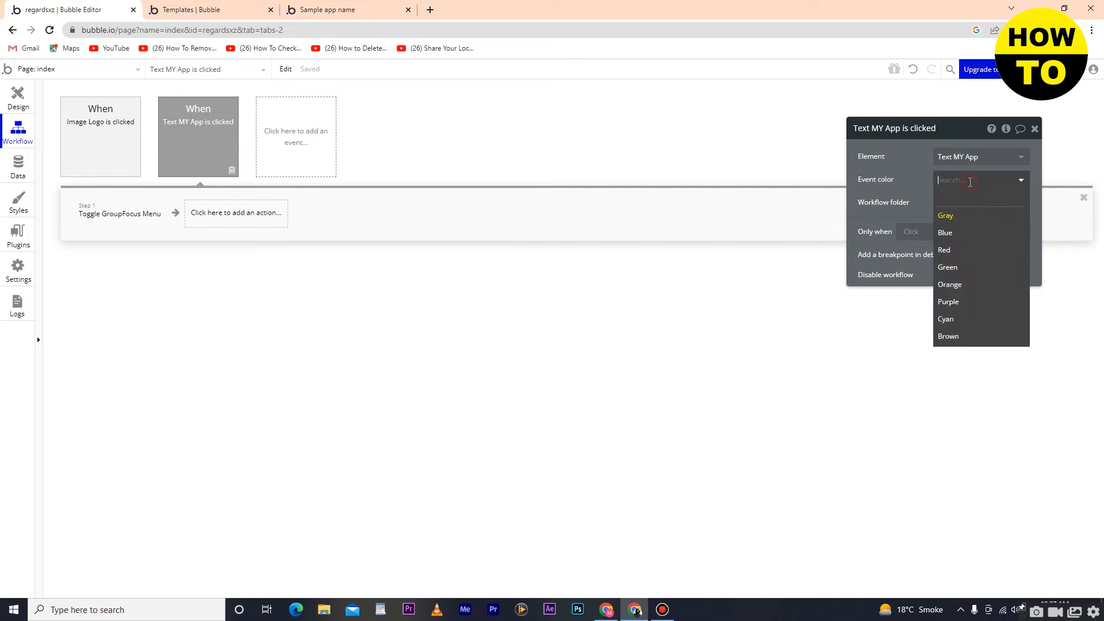
pyautogui.click(967, 238)
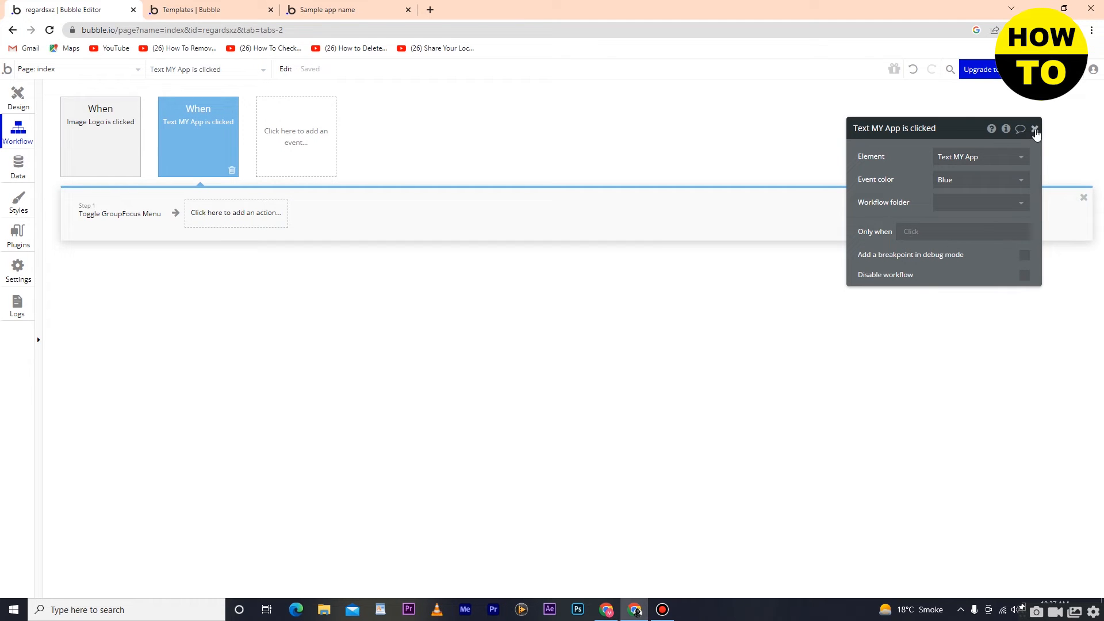
pyautogui.click(1036, 129)
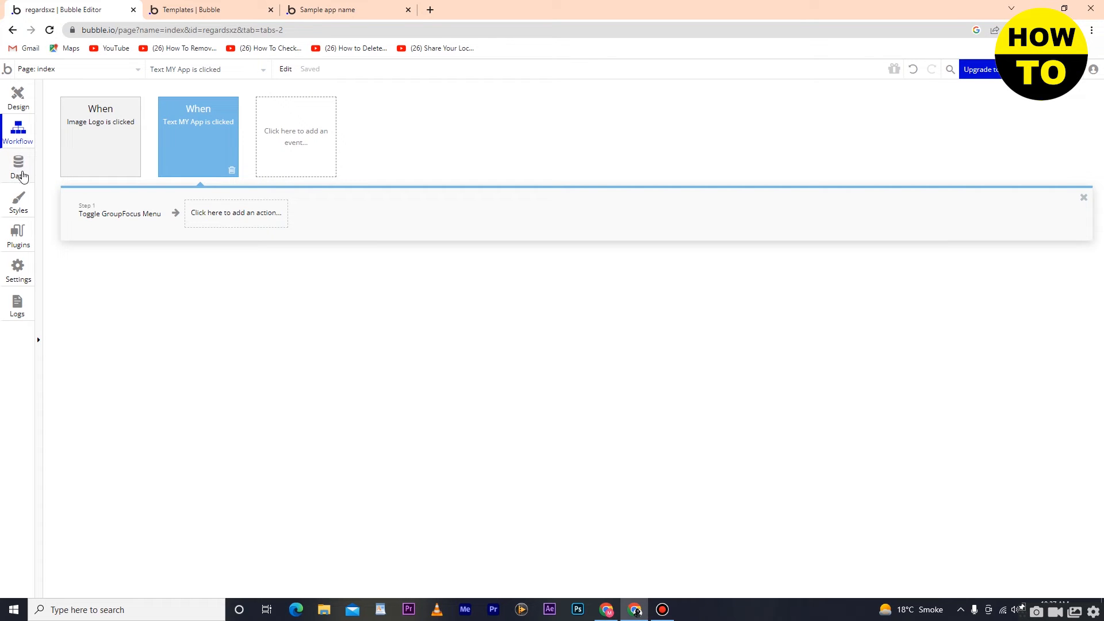
# Step: Draw an image element about 299 px wide and 234 px high below the "you" button on the page
pyautogui.click(14, 100)
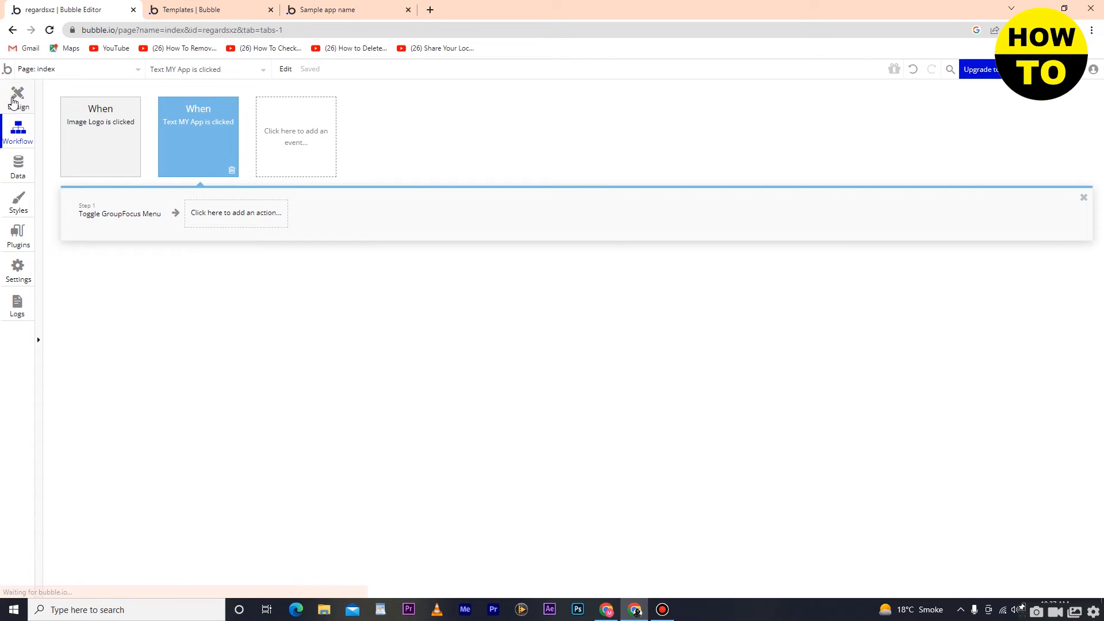
pyautogui.click(15, 169)
pyautogui.click(18, 109)
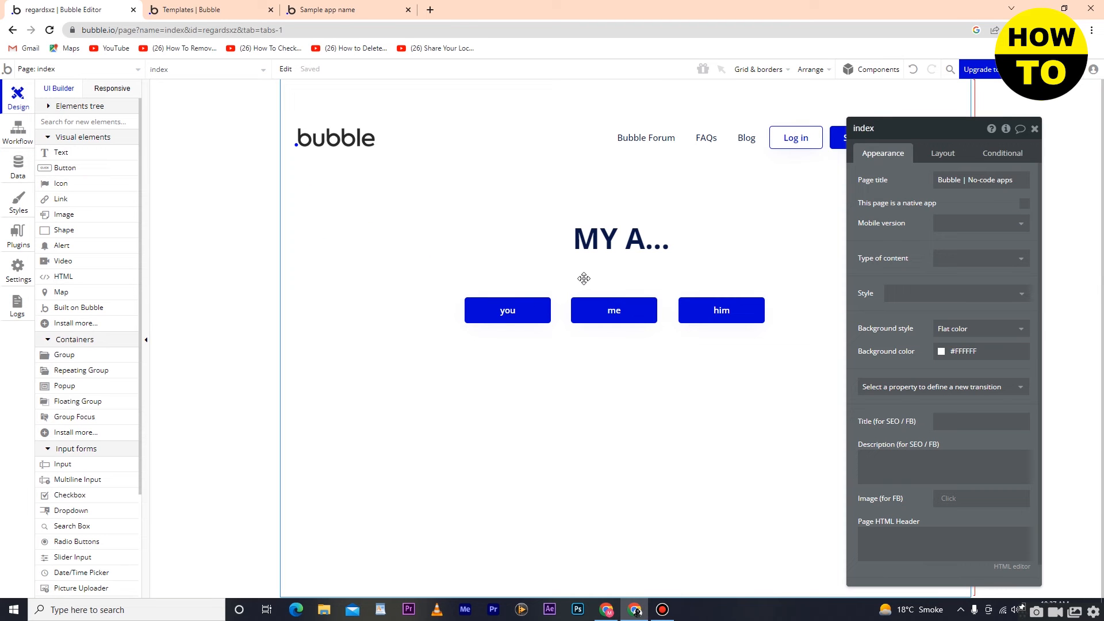
pyautogui.click(71, 215)
pyautogui.moveTo(412, 365)
pyautogui.mouseDown()
pyautogui.moveTo(821, 454)
pyautogui.moveTo(585, 500)
pyautogui.mouseUp()
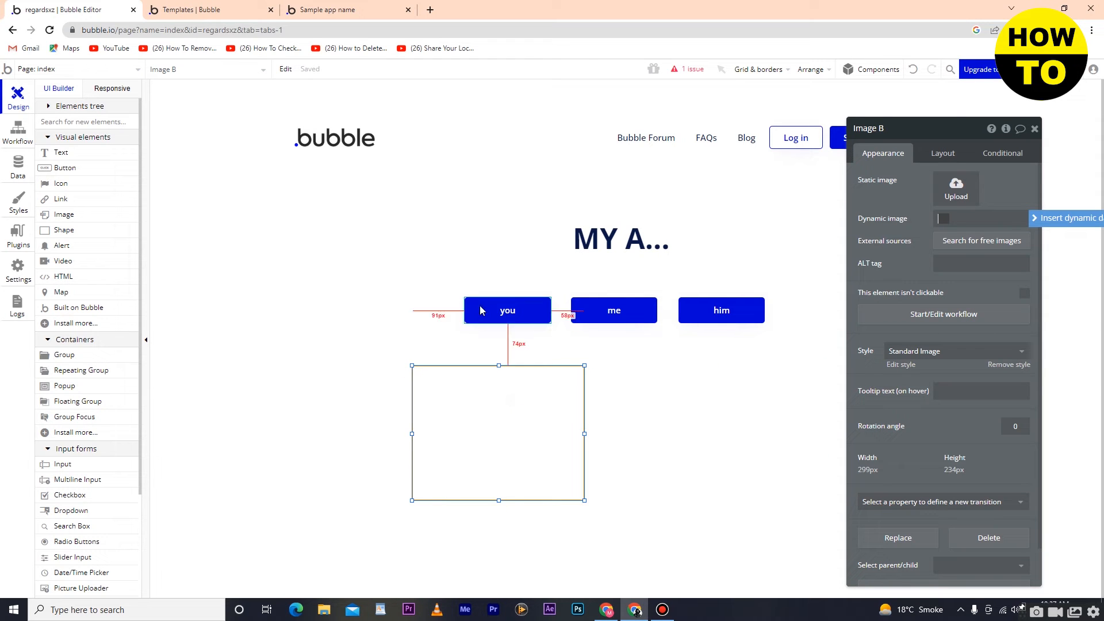
# Step: Upload the desktop picture large-preview into the image element and shrink it to about 133 by 132 px
pyautogui.click(964, 193)
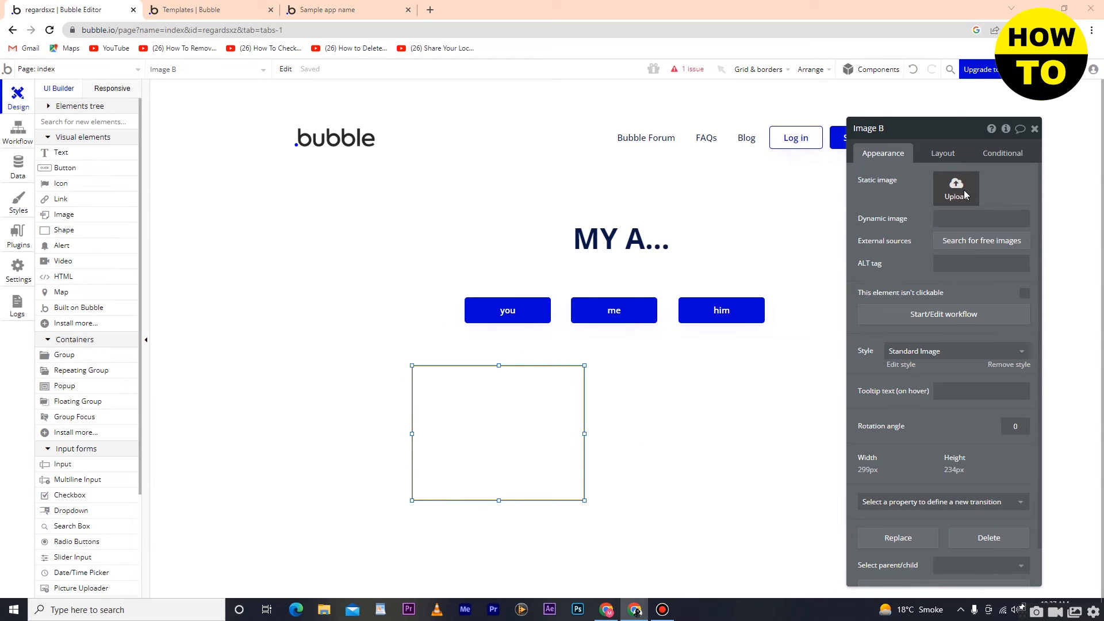
pyautogui.click(426, 154)
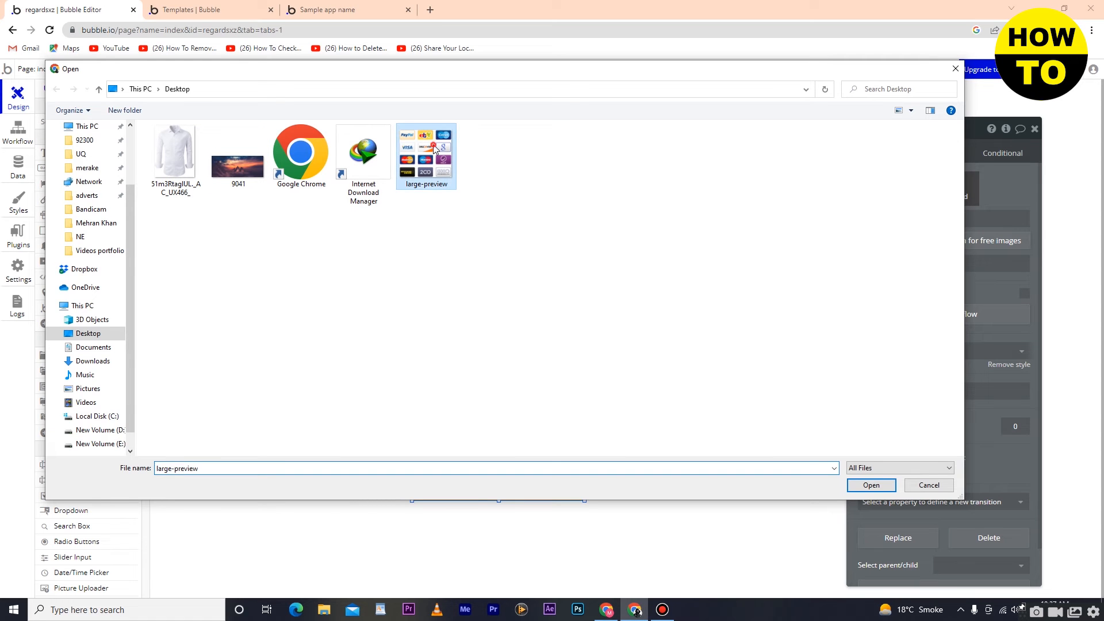
pyautogui.click(875, 486)
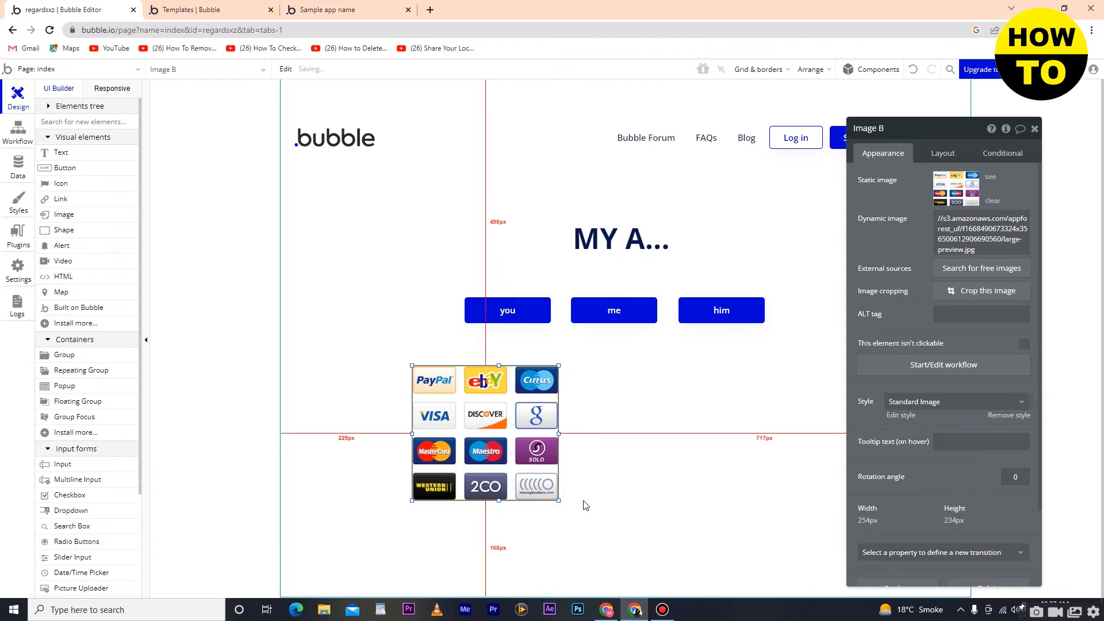
pyautogui.moveTo(559, 499); pyautogui.dragTo(490, 442)
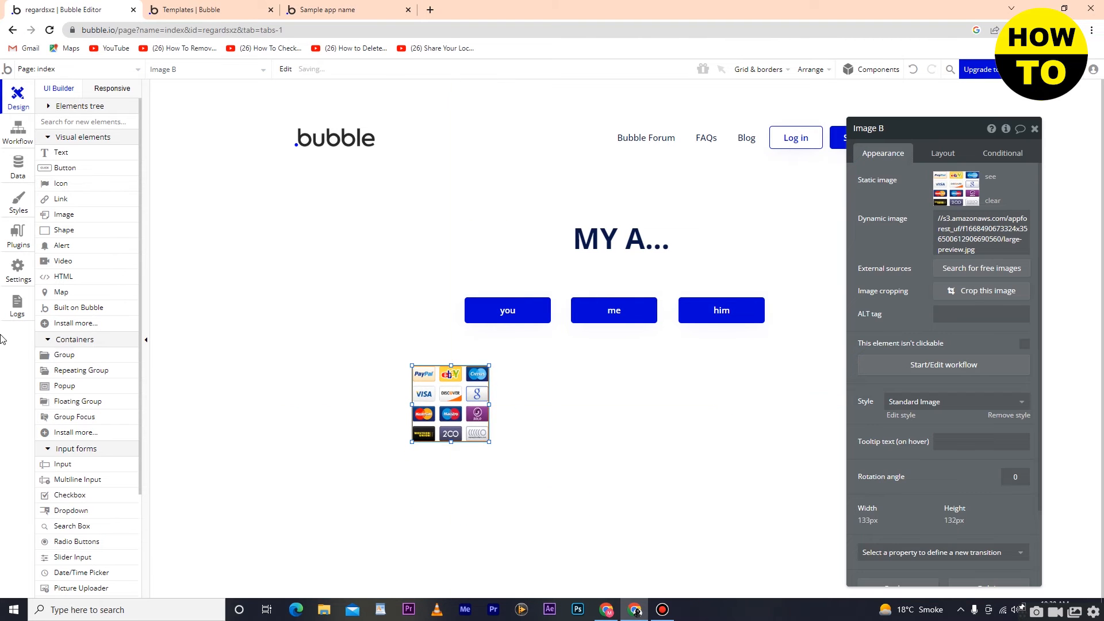
# Step: Draw a second, empty image element about 183 by 122 px directly beside the payment logos image
pyautogui.click(64, 215)
pyautogui.click(528, 389)
pyautogui.moveTo(712, 526); pyautogui.dragTo(600, 444)
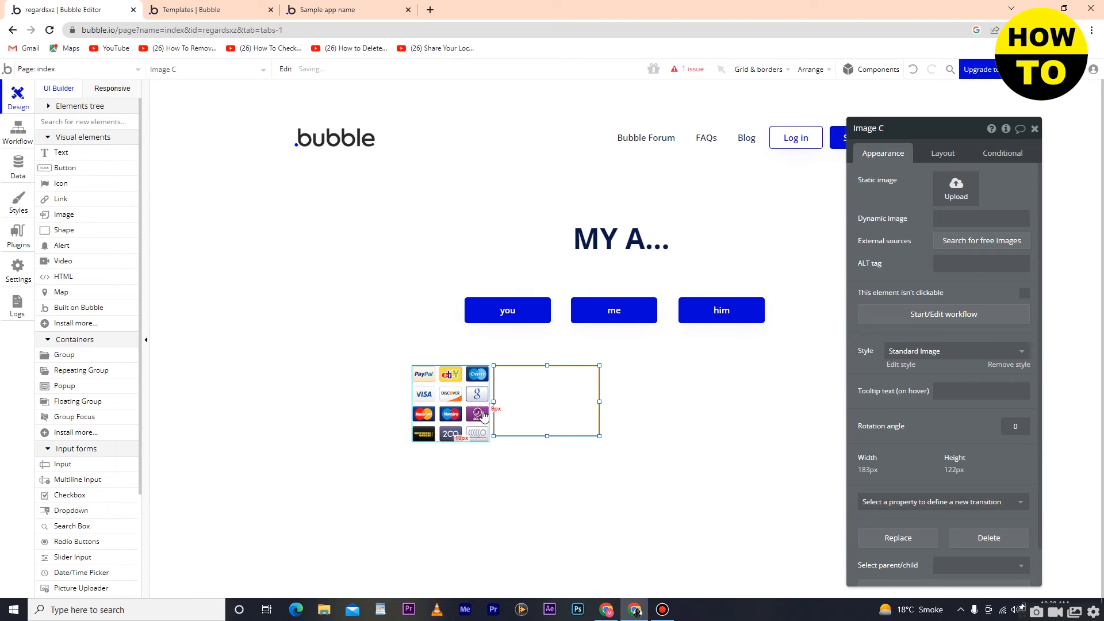
pyautogui.click(470, 402)
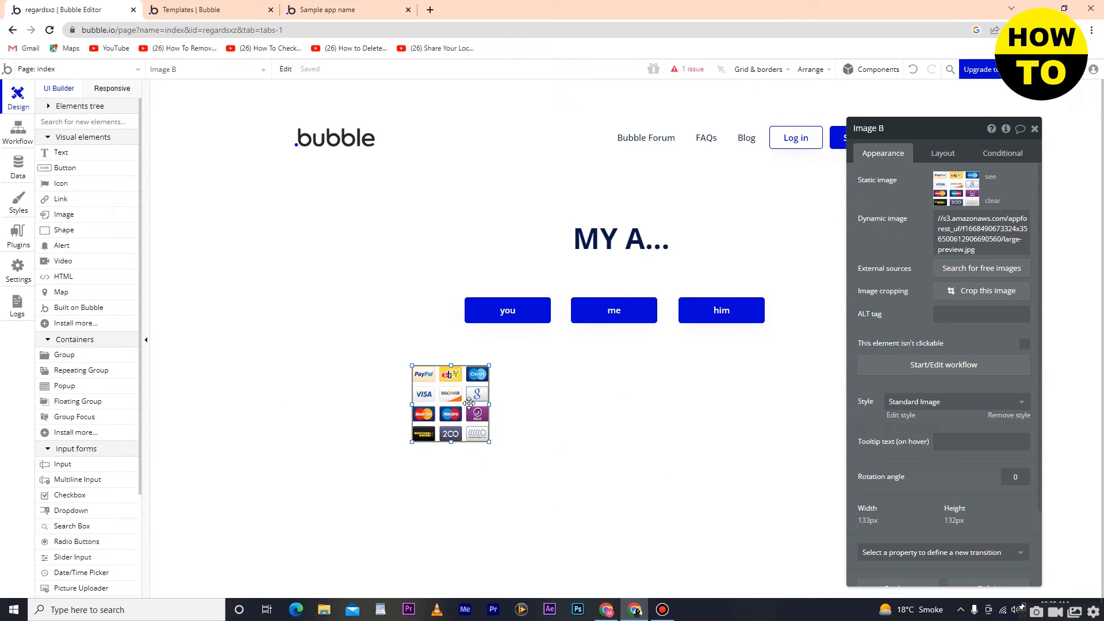
pyautogui.click(638, 385)
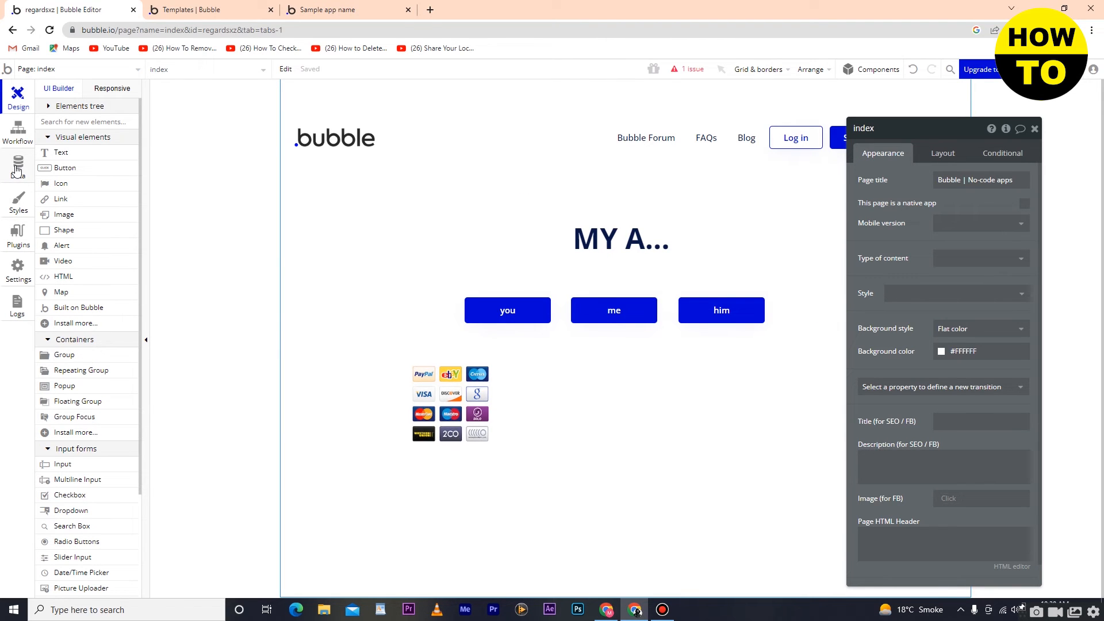
# Step: Create a new field named "me" of type text for the User data type
pyautogui.click(17, 168)
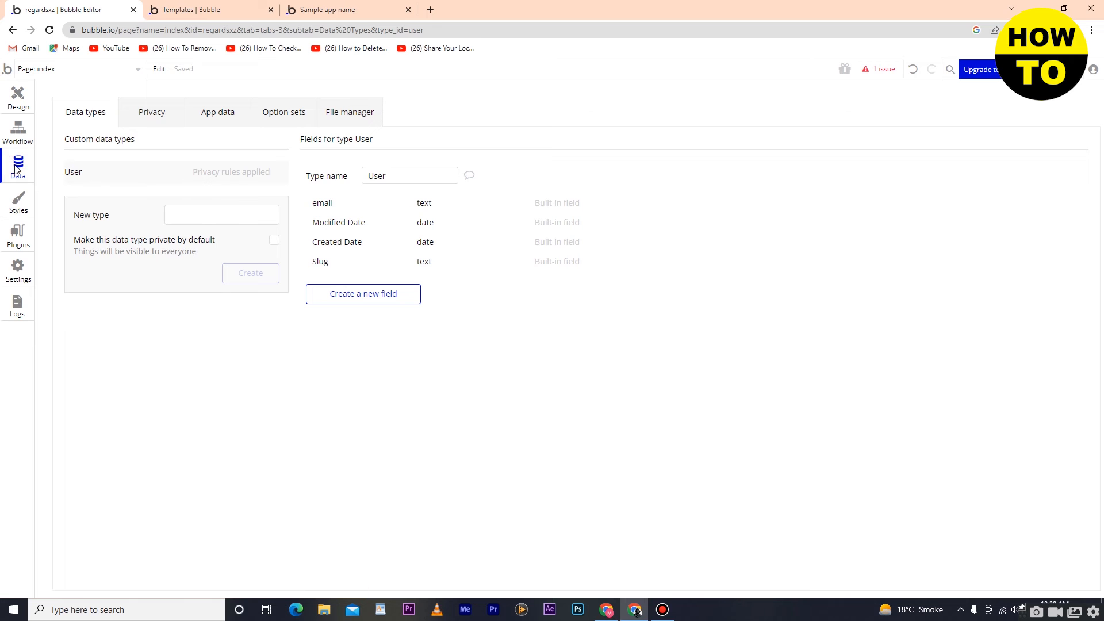
pyautogui.click(389, 294)
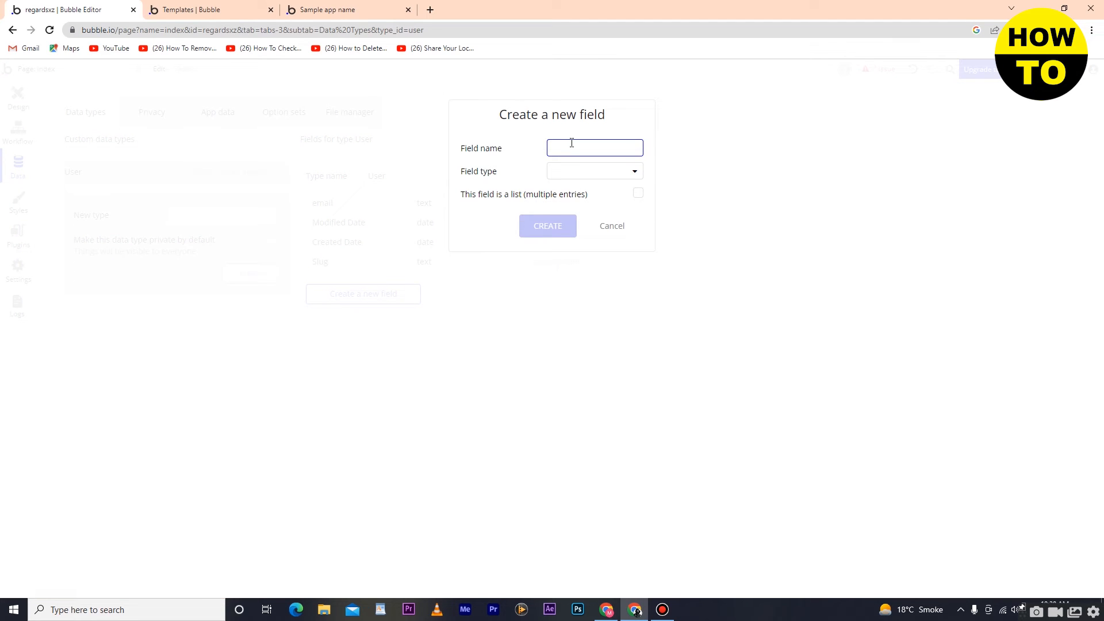
pyautogui.write('me')
pyautogui.click(599, 167)
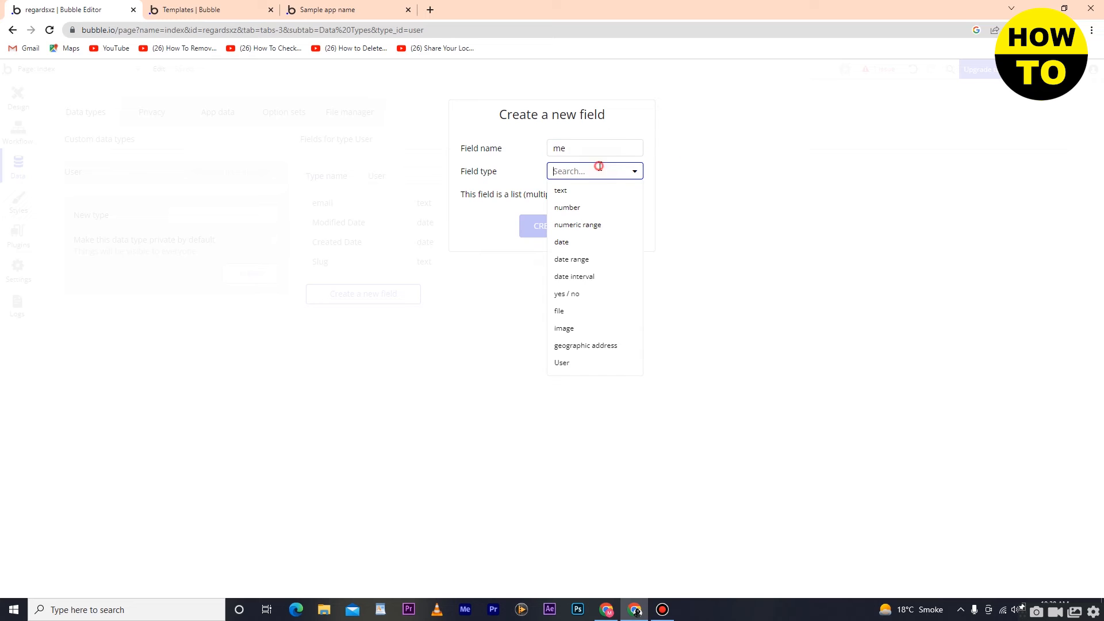
pyautogui.click(582, 190)
pyautogui.click(547, 226)
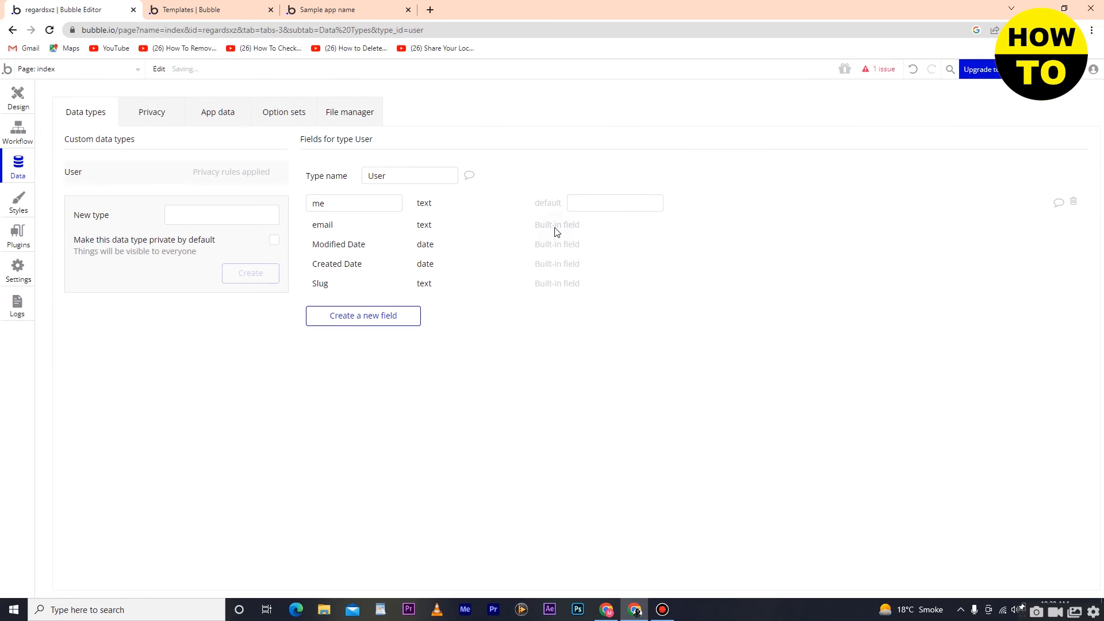
# Step: Add a second text field named "you" to the User data type
pyautogui.click(397, 322)
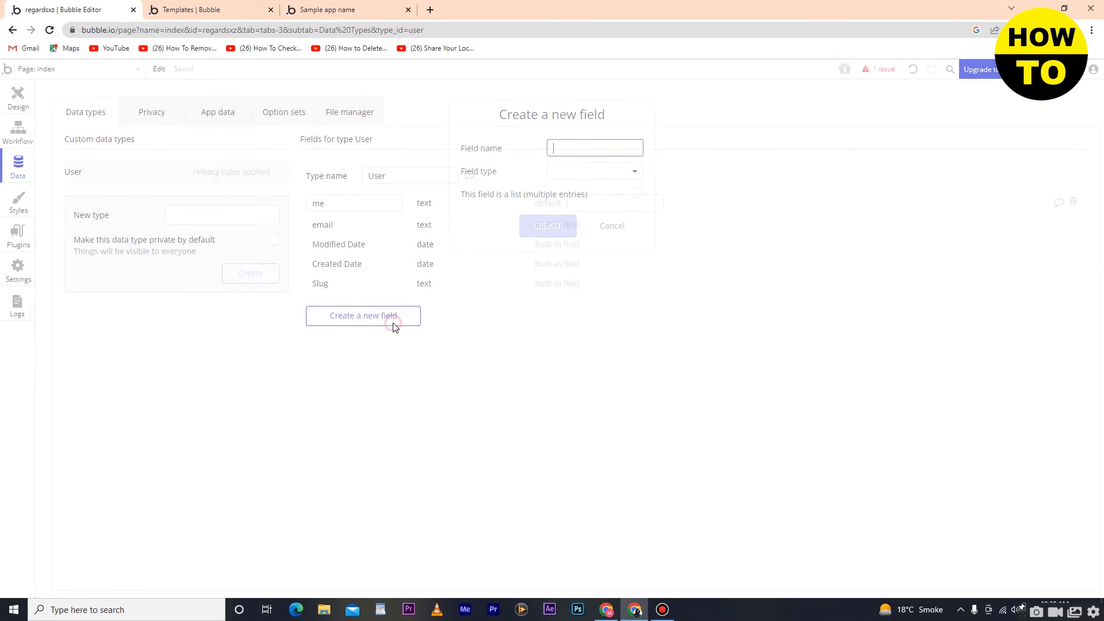
pyautogui.write('you')
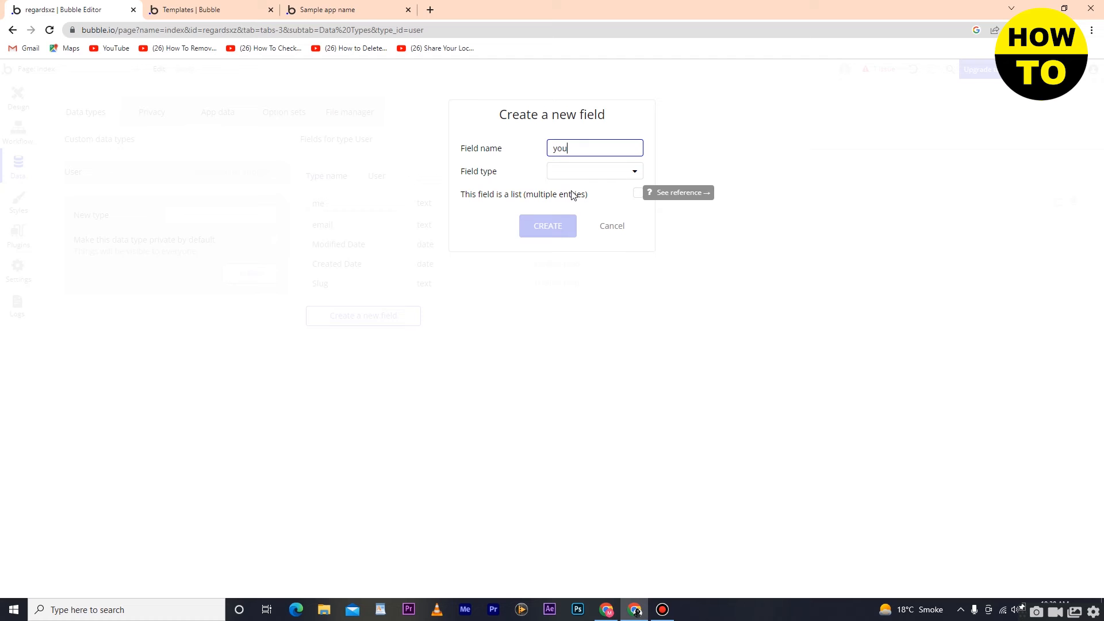
pyautogui.click(570, 171)
pyautogui.click(567, 195)
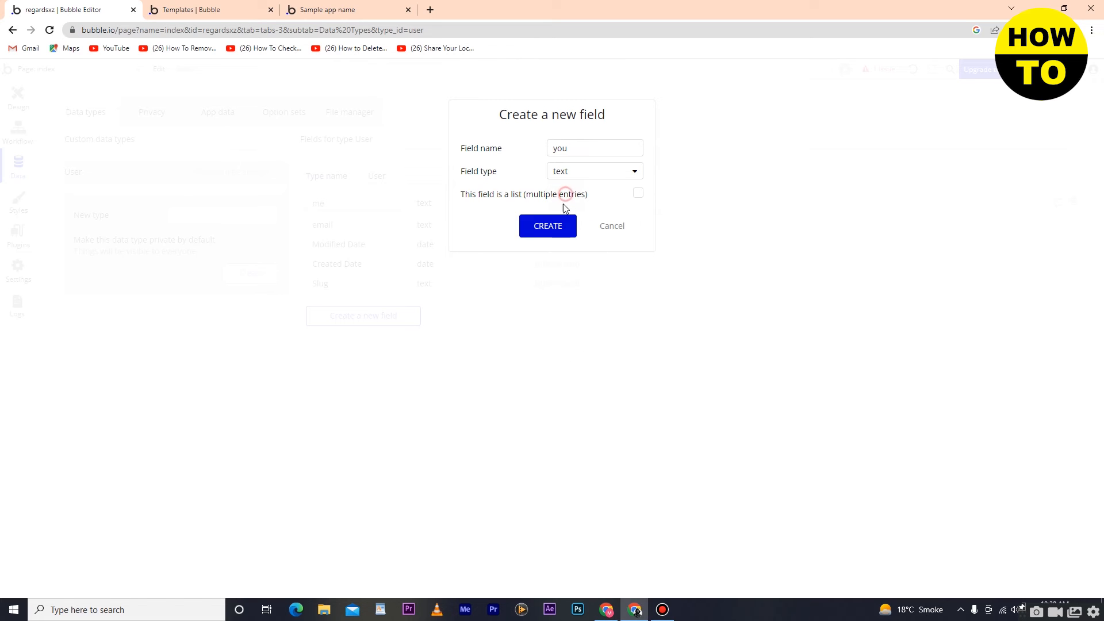
pyautogui.click(557, 226)
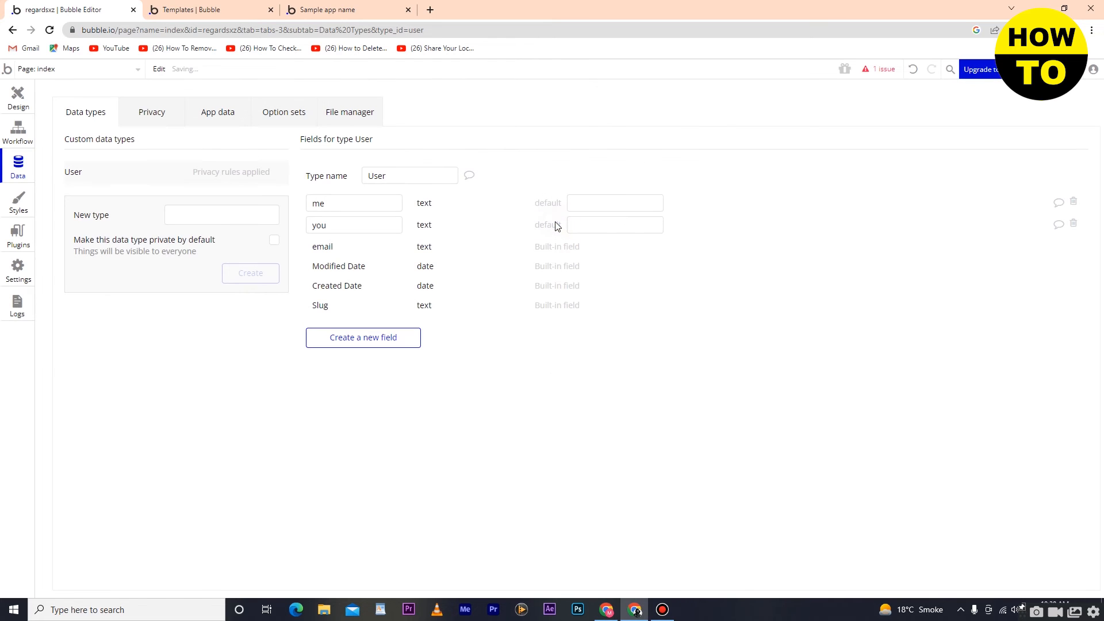
# Step: Add a third text field named "him" to the User data type
pyautogui.click(382, 337)
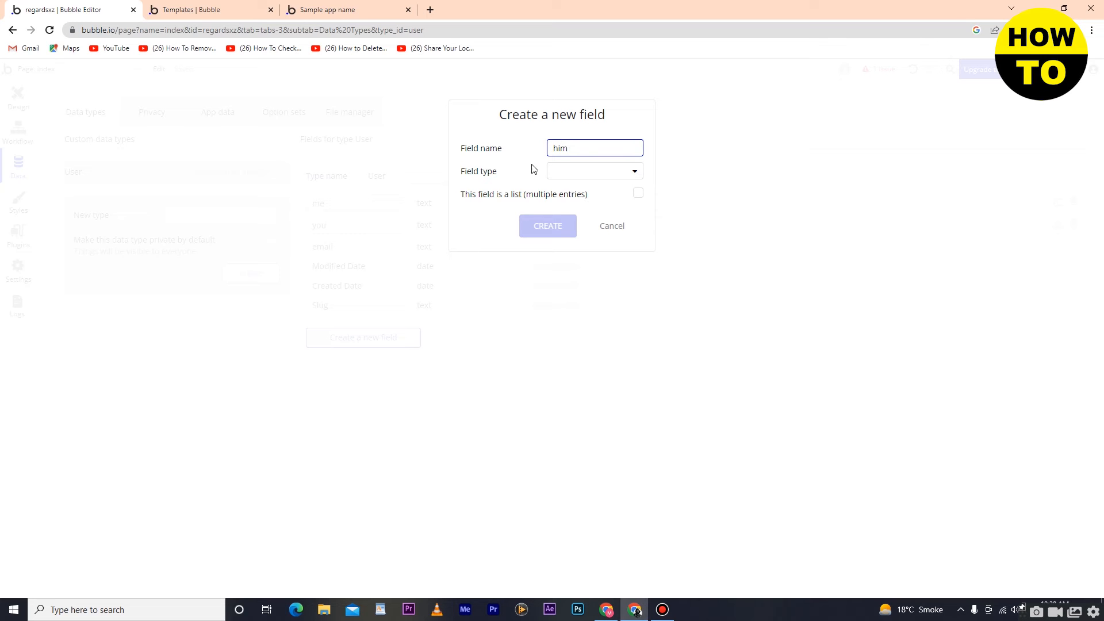
pyautogui.click(566, 173)
pyautogui.click(562, 193)
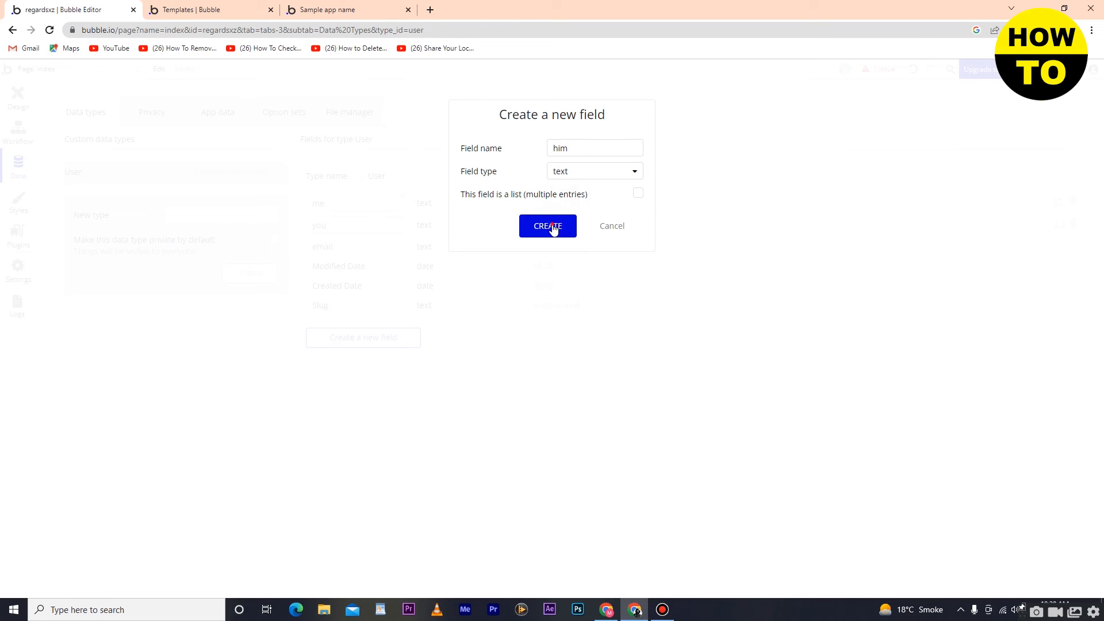
pyautogui.click(552, 226)
# Step: Try to copy the "MY App" text from the page heading, and close the heading's properties
pyautogui.click(17, 104)
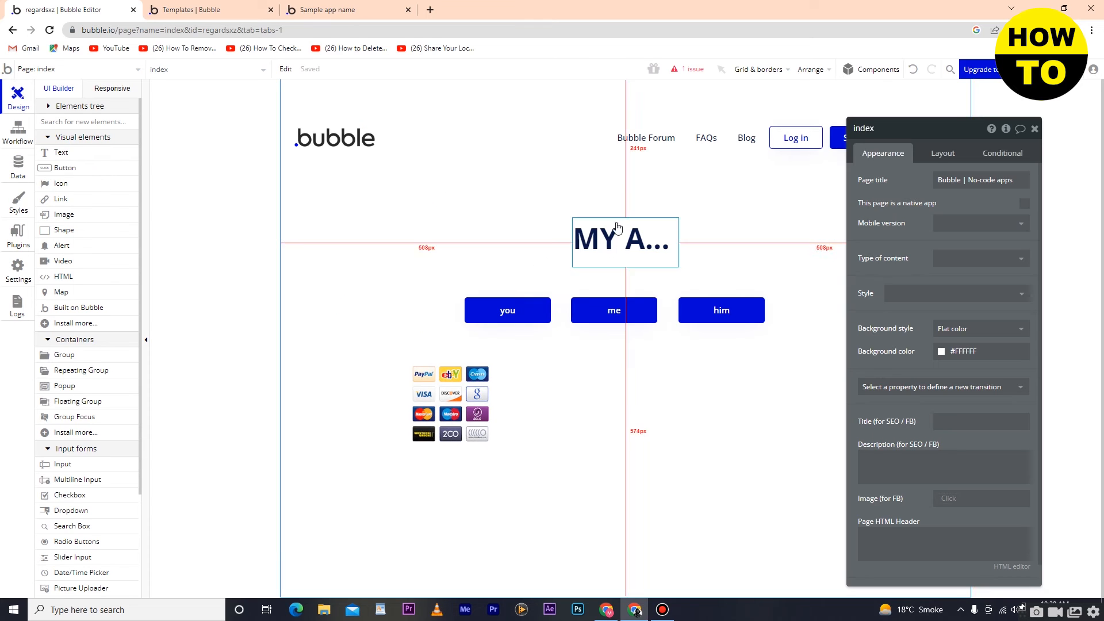
pyautogui.click(638, 245)
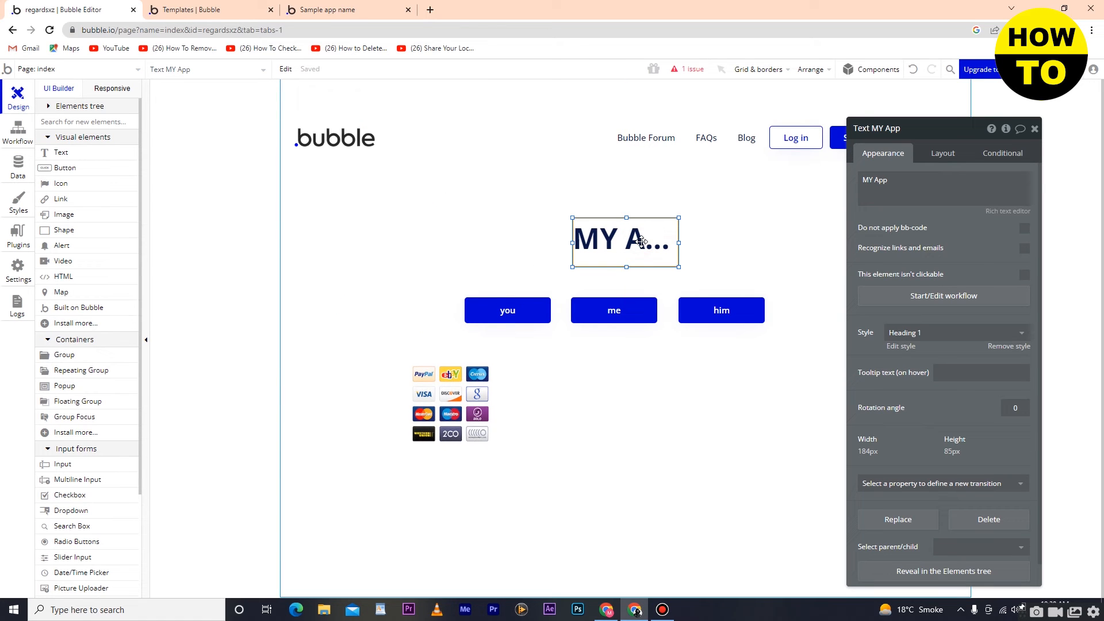
pyautogui.tripleClick(872, 177)
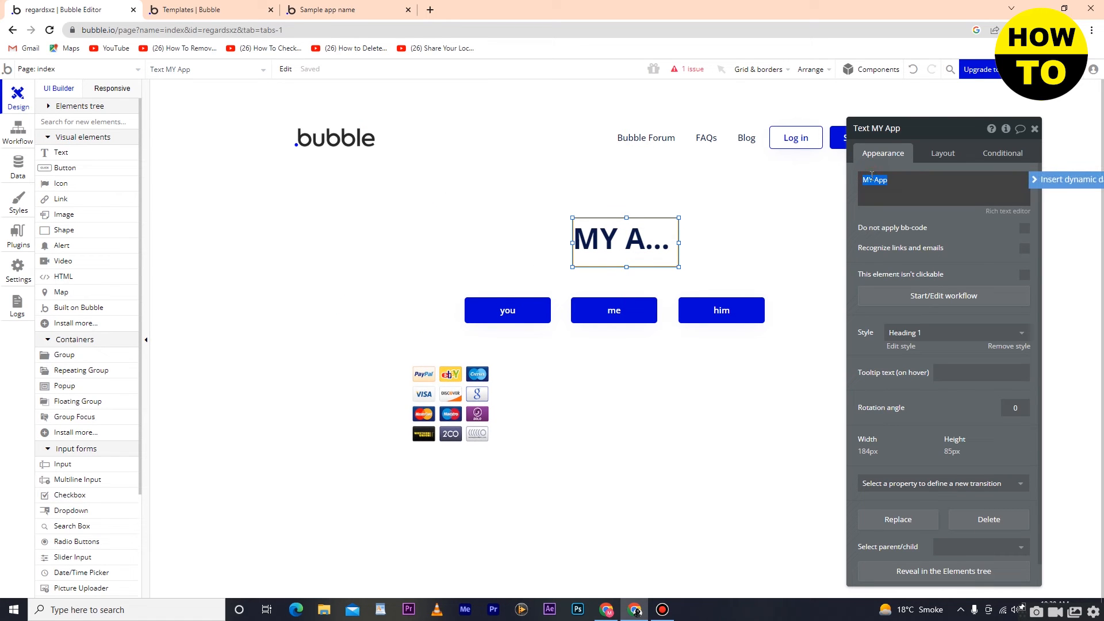
pyautogui.rightClick(872, 177)
pyautogui.click(930, 142)
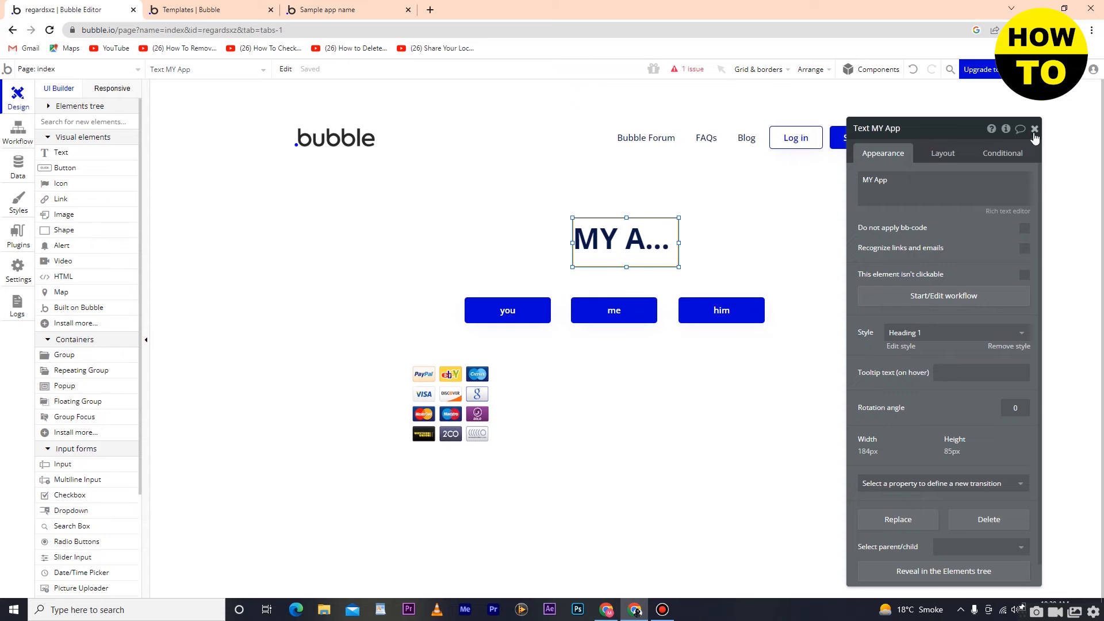
pyautogui.click(1034, 130)
# Step: Create another field of type text for the User data type, pasting the password held in the clipboard as the field name
pyautogui.click(20, 167)
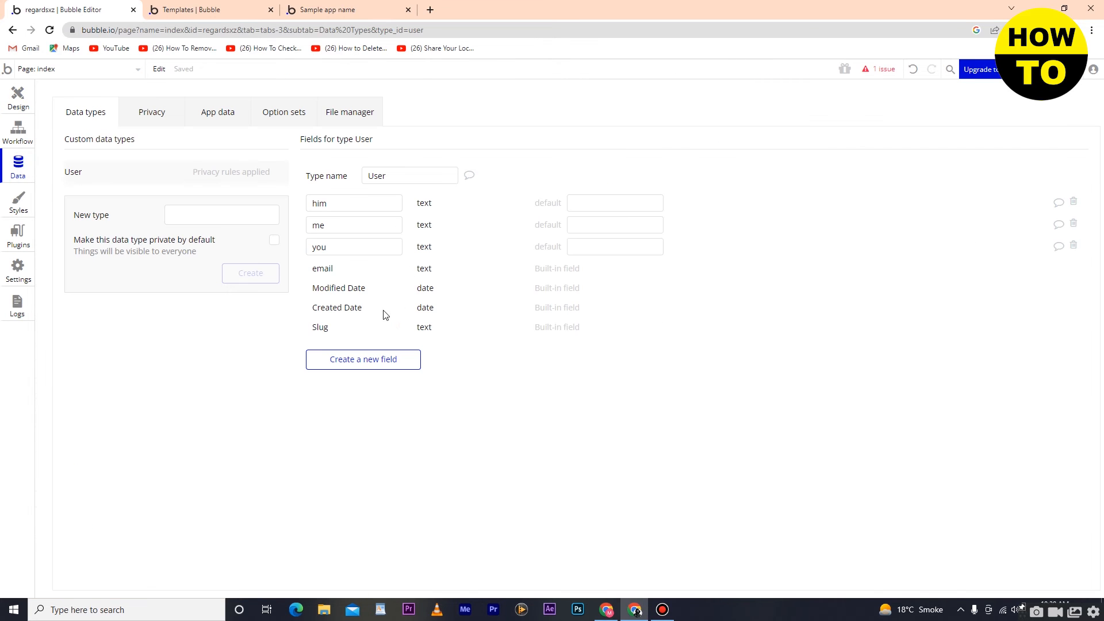
pyautogui.click(368, 359)
pyautogui.rightClick(569, 146)
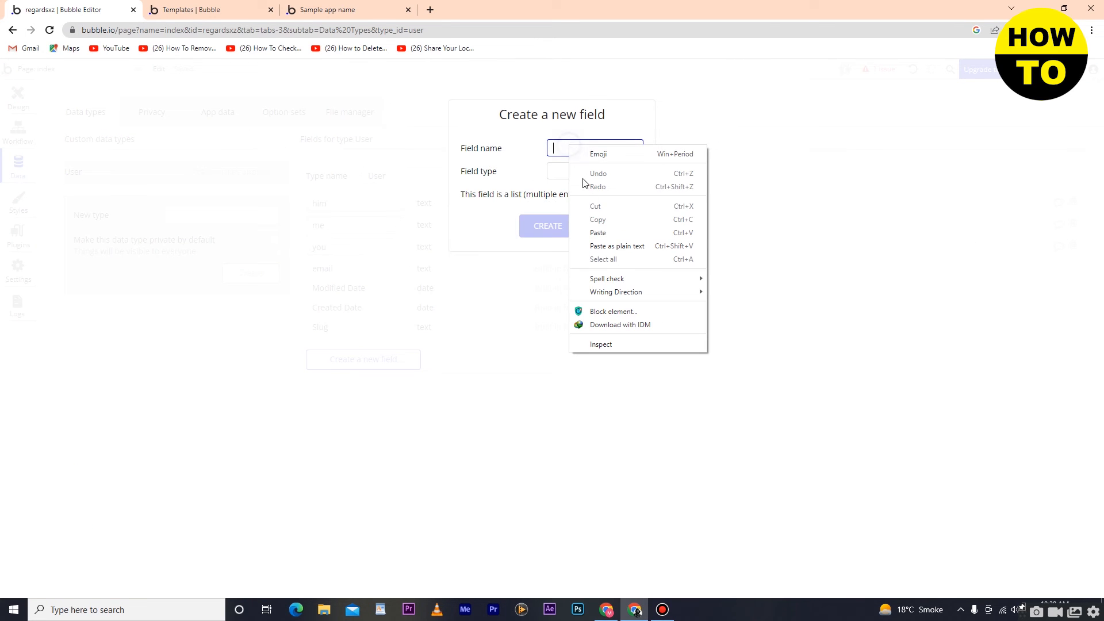
pyautogui.click(598, 229)
pyautogui.click(580, 171)
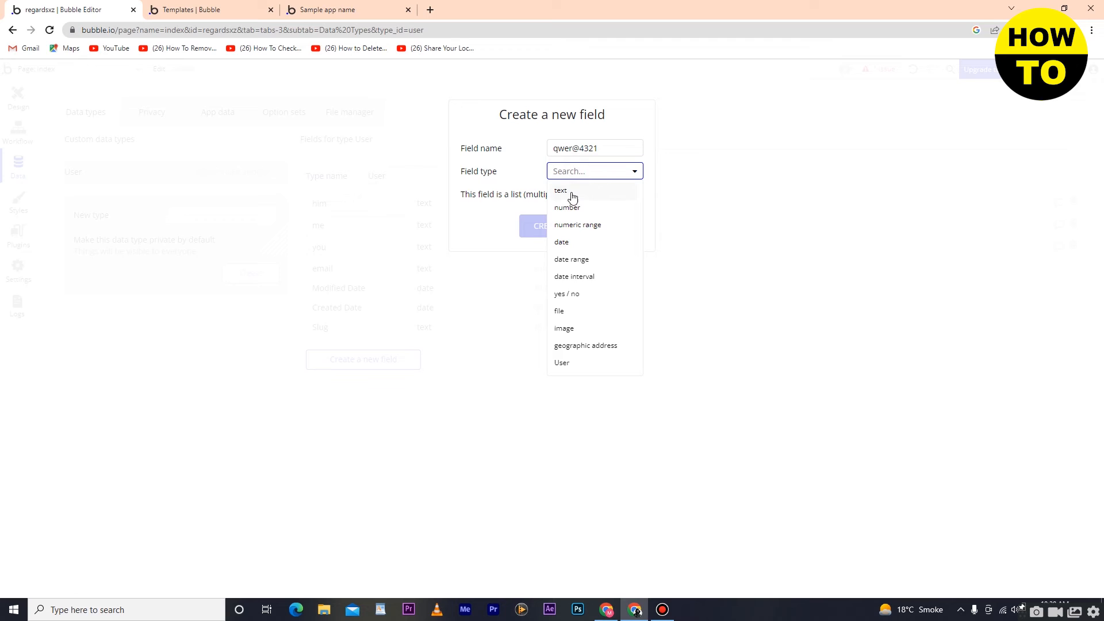
pyautogui.click(568, 192)
pyautogui.click(544, 225)
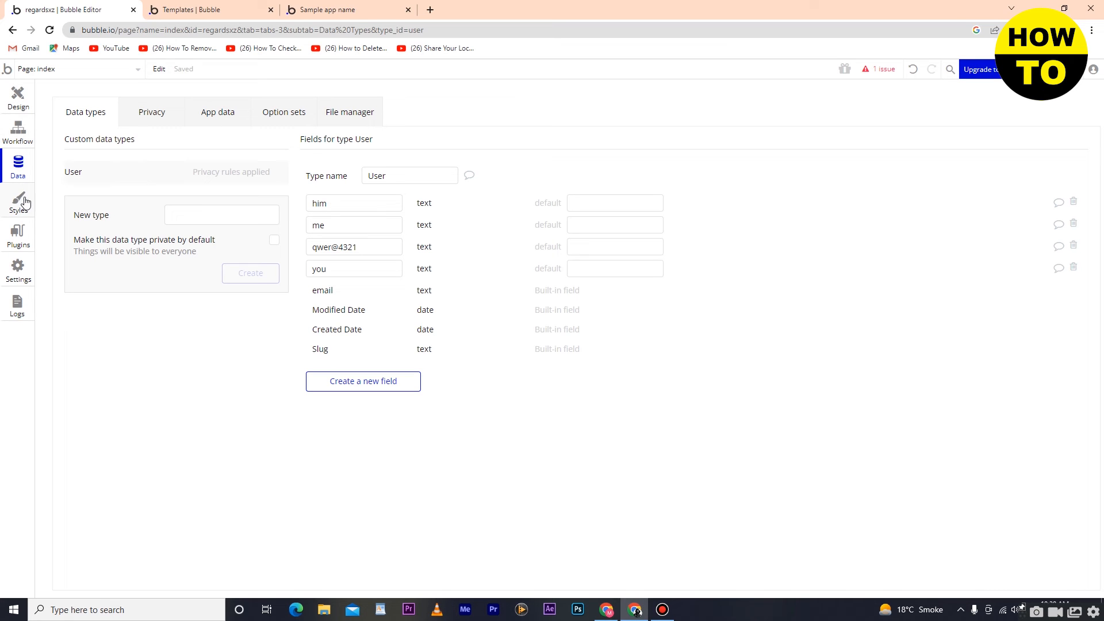
# Step: Return to the page design and place a Google Plus icon on the empty area before the MY App heading
pyautogui.click(17, 97)
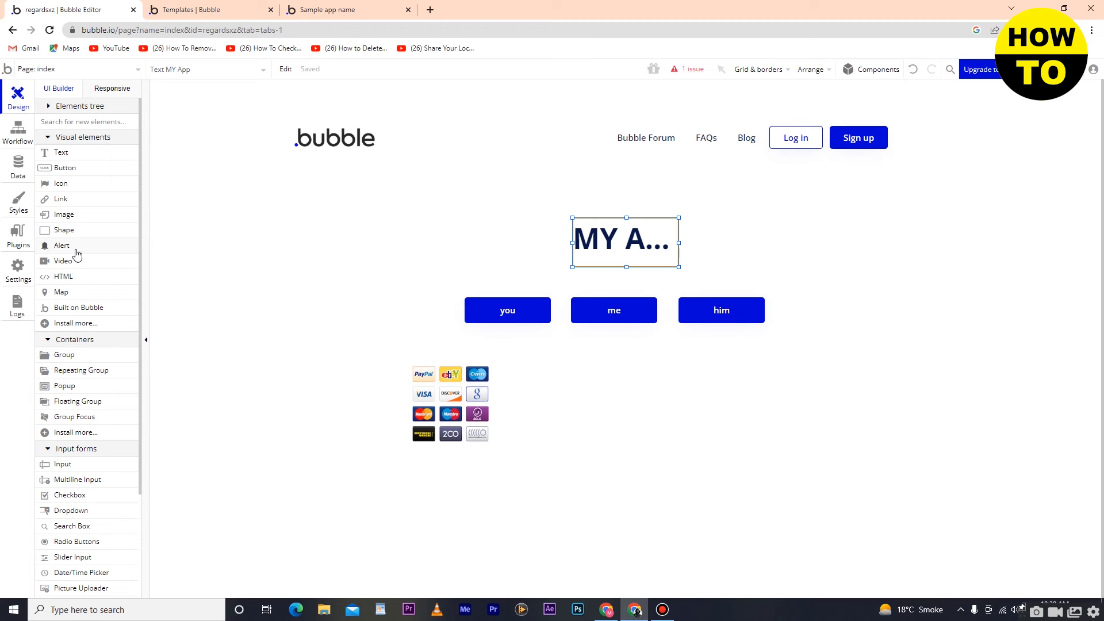
pyautogui.moveTo(62, 184); pyautogui.dragTo(454, 247)
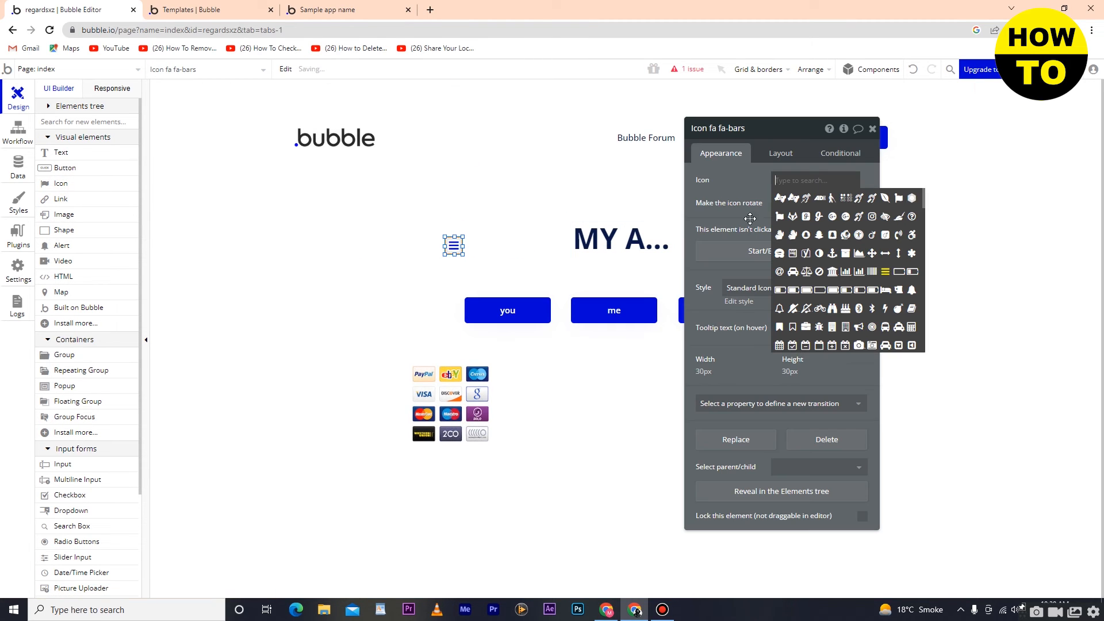
pyautogui.click(846, 225)
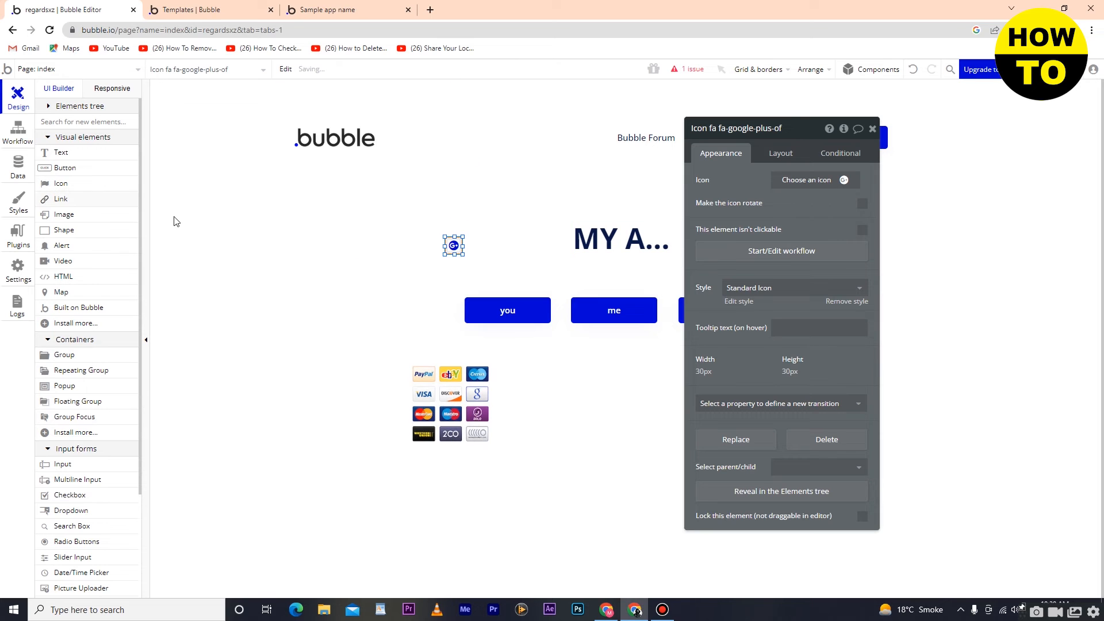
# Step: Place a square Snapchat icon on the other side of the heading and move both icons closer to the heading
pyautogui.click(62, 183)
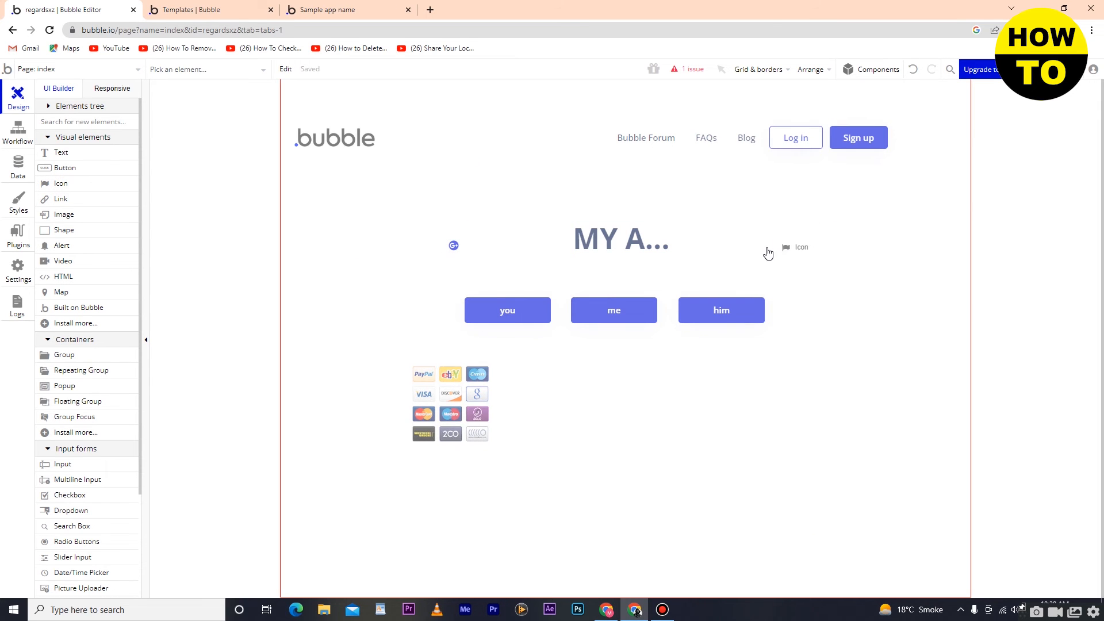
pyautogui.click(755, 239)
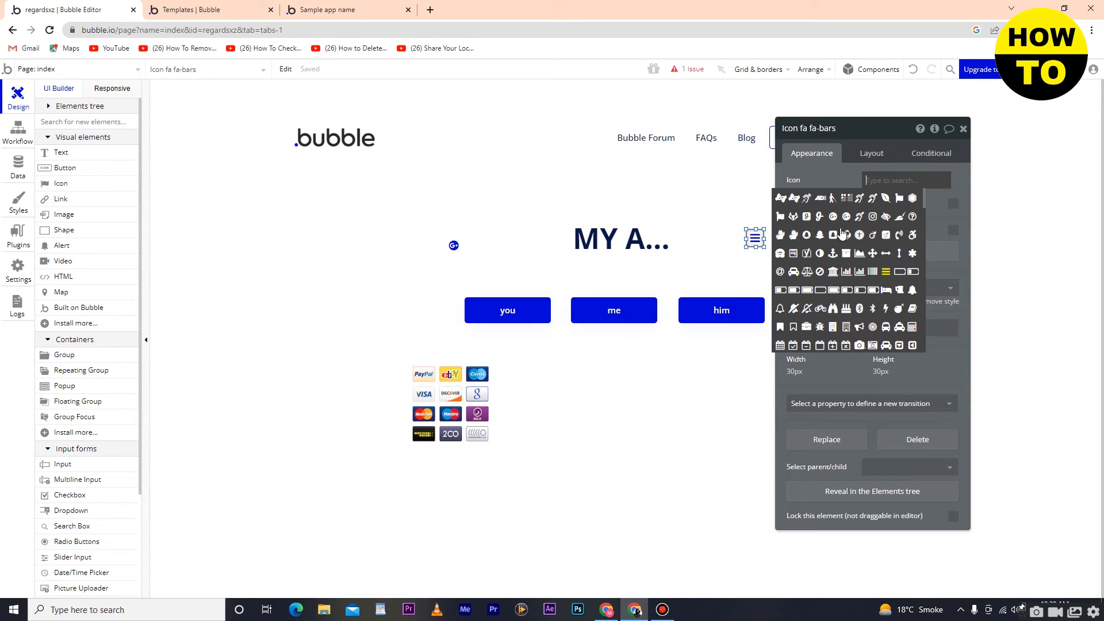
pyautogui.click(833, 235)
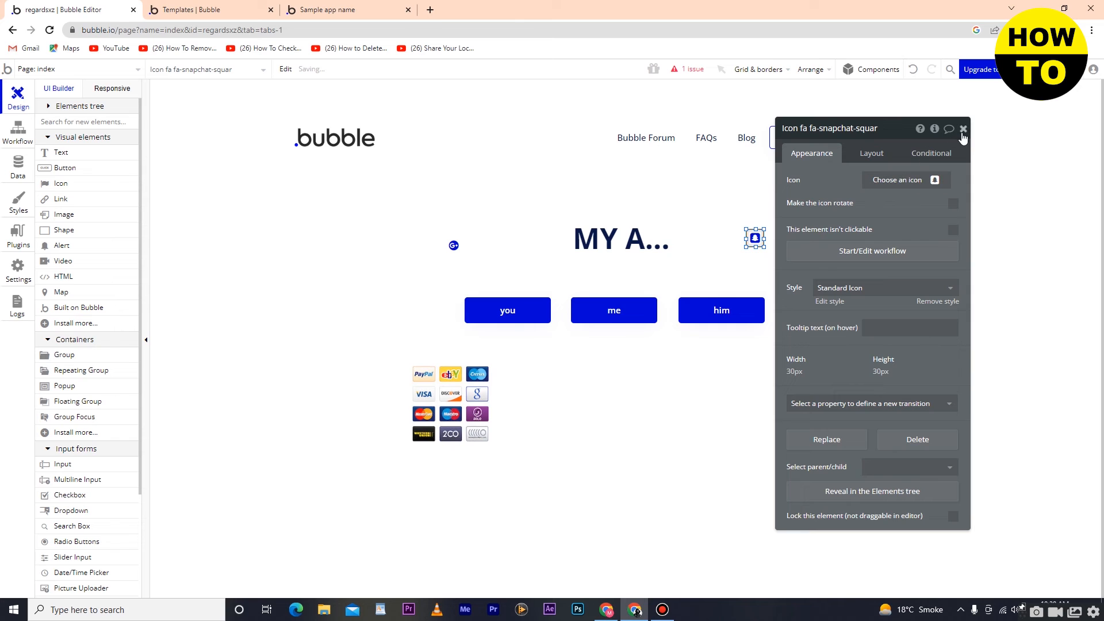
pyautogui.click(963, 129)
pyautogui.moveTo(754, 250); pyautogui.dragTo(725, 250)
pyautogui.moveTo(455, 249); pyautogui.dragTo(499, 241)
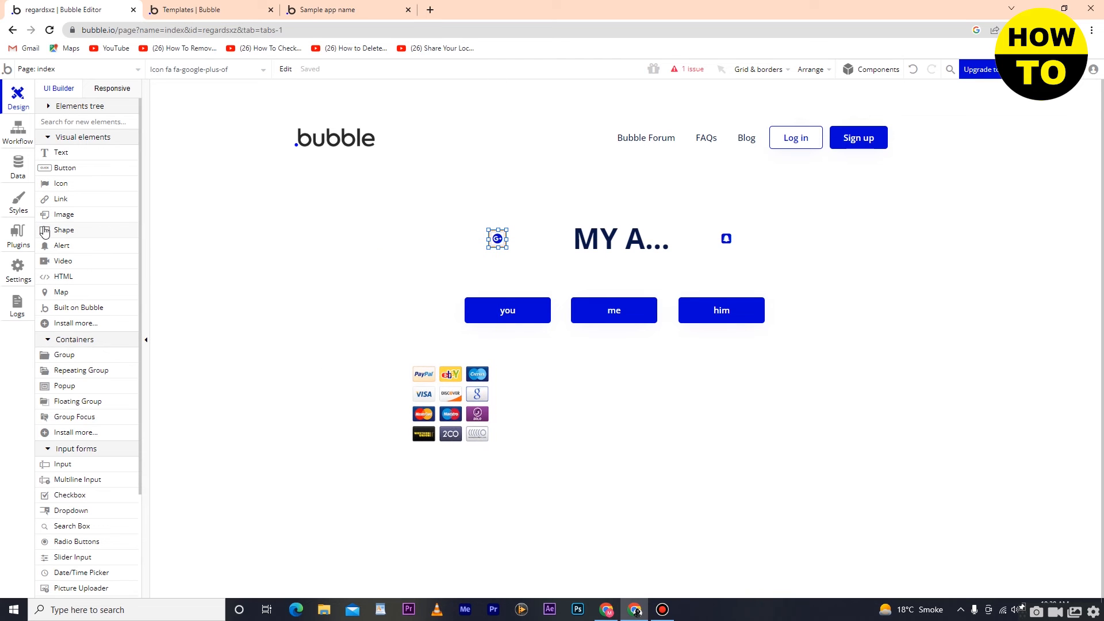
# Step: Place a 150 by 150 px shape beside the payment logos image, using the Shape style
pyautogui.moveTo(63, 235); pyautogui.dragTo(550, 373)
pyautogui.moveTo(615, 404); pyautogui.dragTo(579, 399)
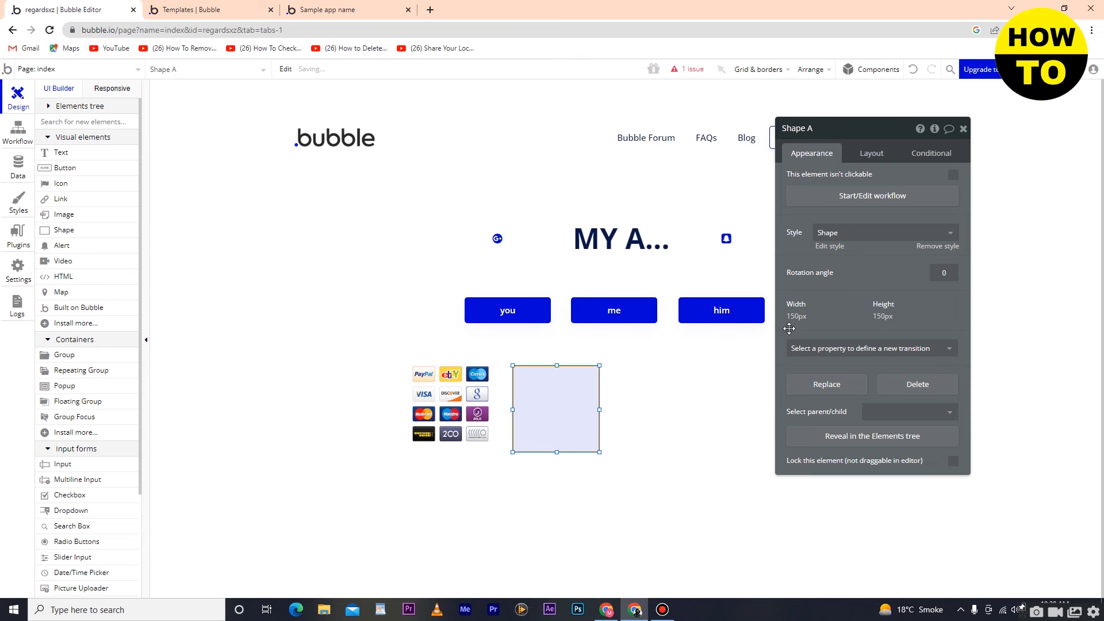
pyautogui.click(866, 237)
pyautogui.click(863, 269)
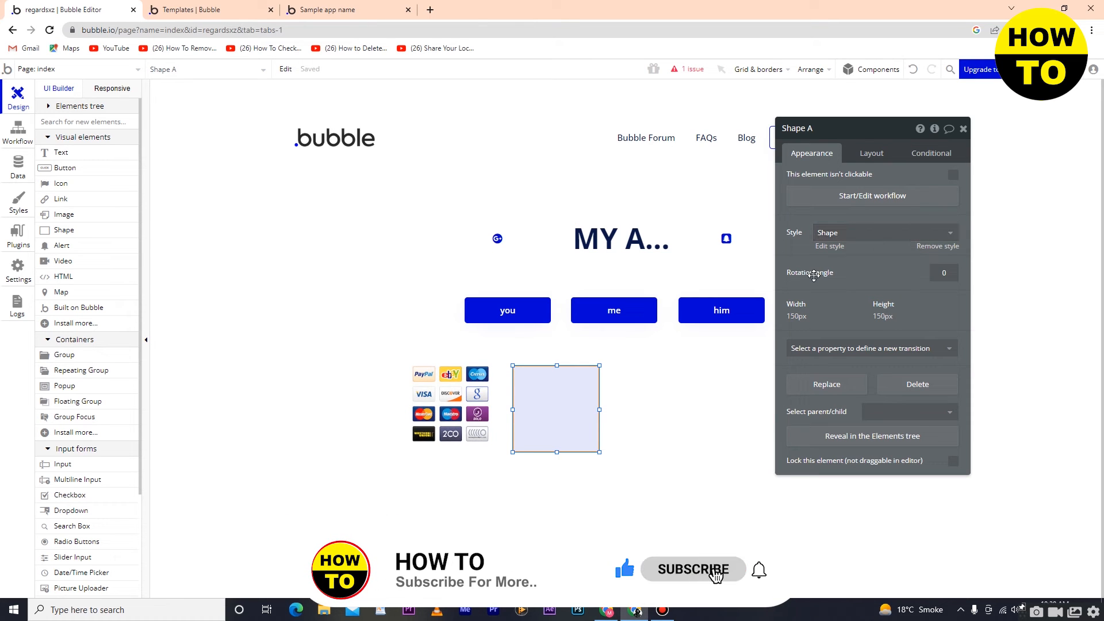
# Step: Add two conditions to the shape, leaving the first empty and basing the second on a search for users
pyautogui.click(872, 153)
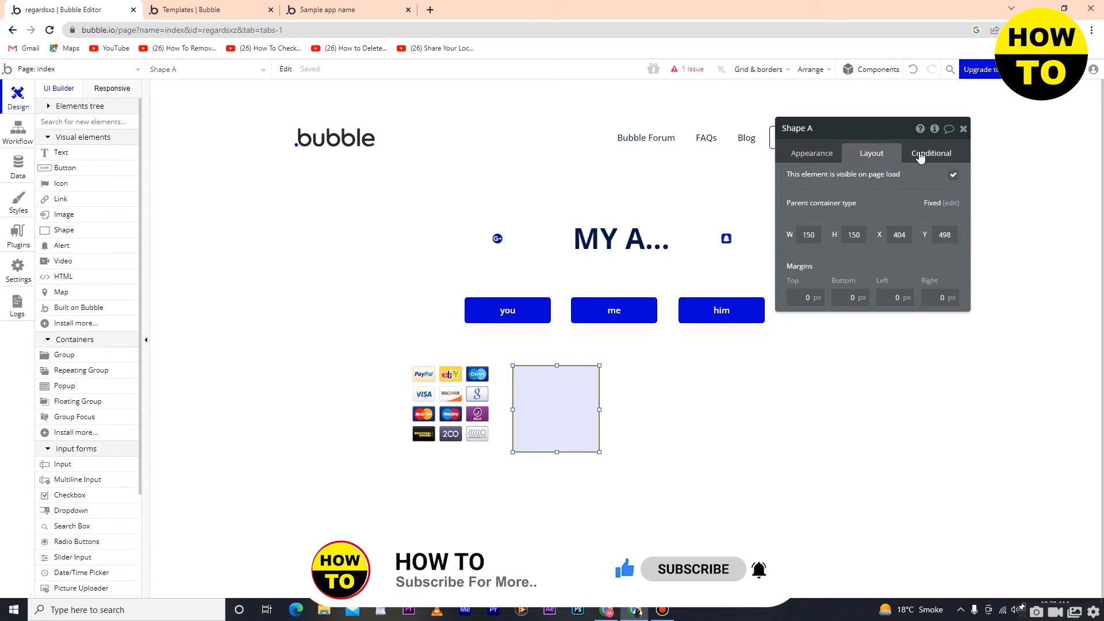
pyautogui.click(935, 150)
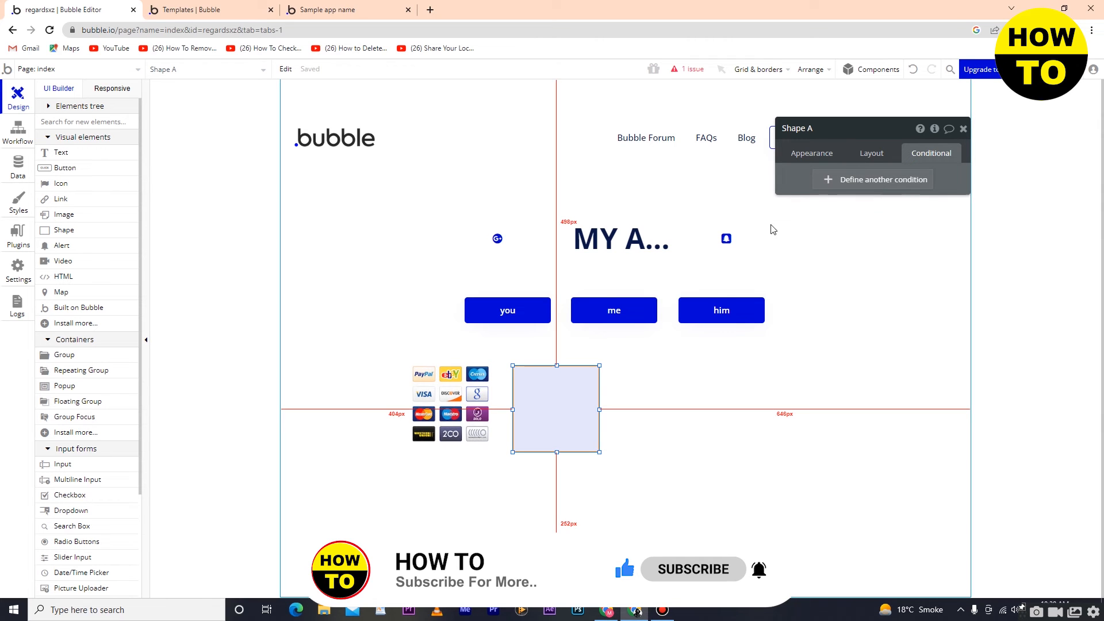
pyautogui.click(905, 187)
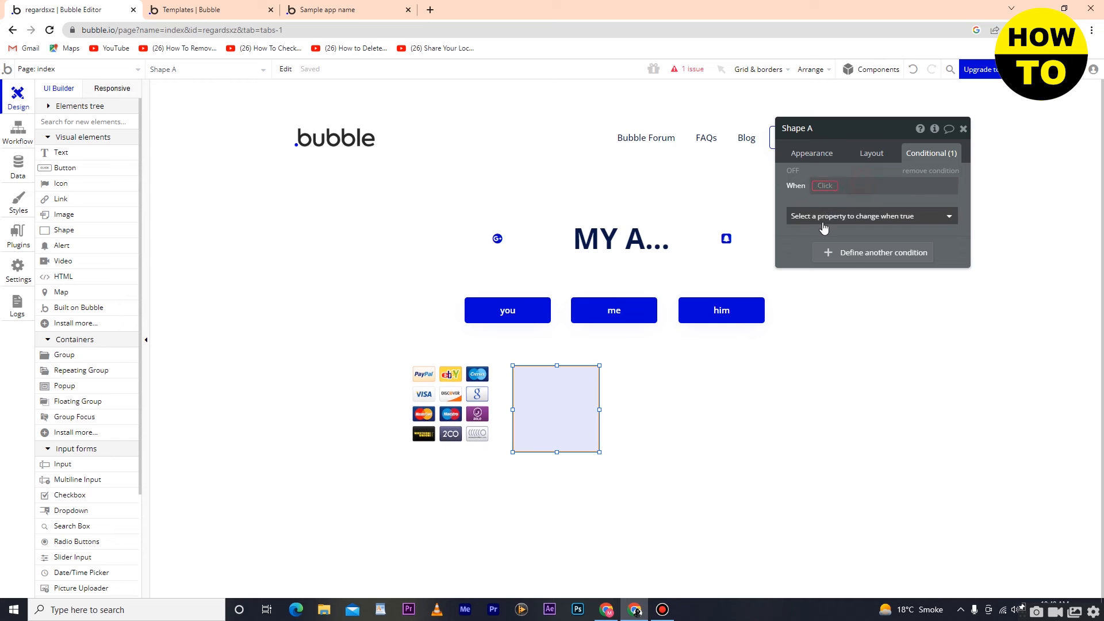
pyautogui.click(853, 254)
pyautogui.click(845, 258)
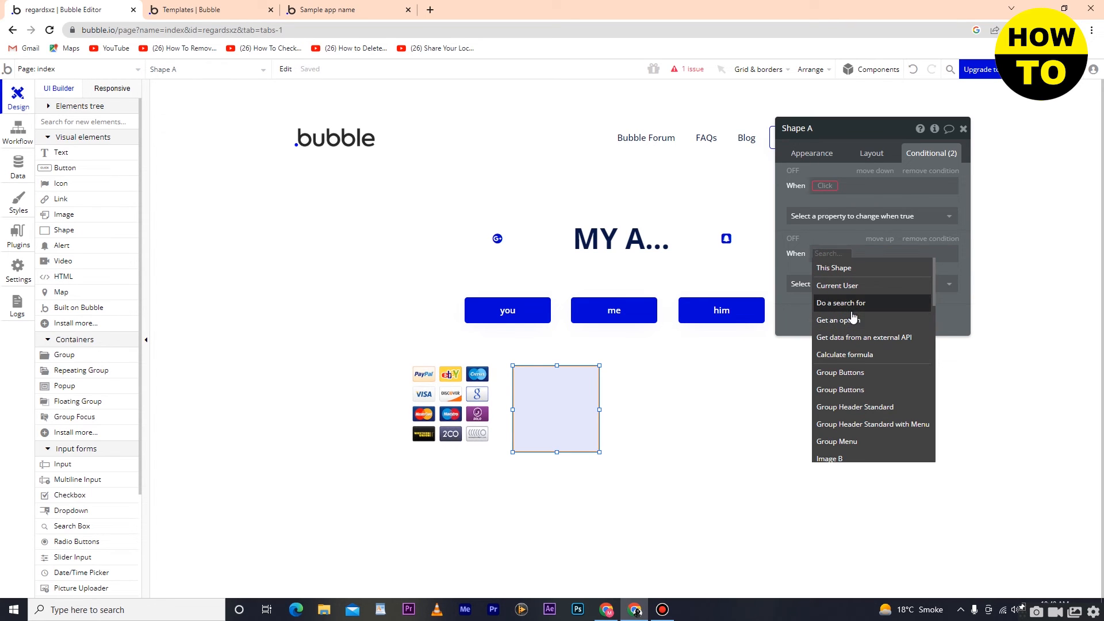
pyautogui.click(851, 305)
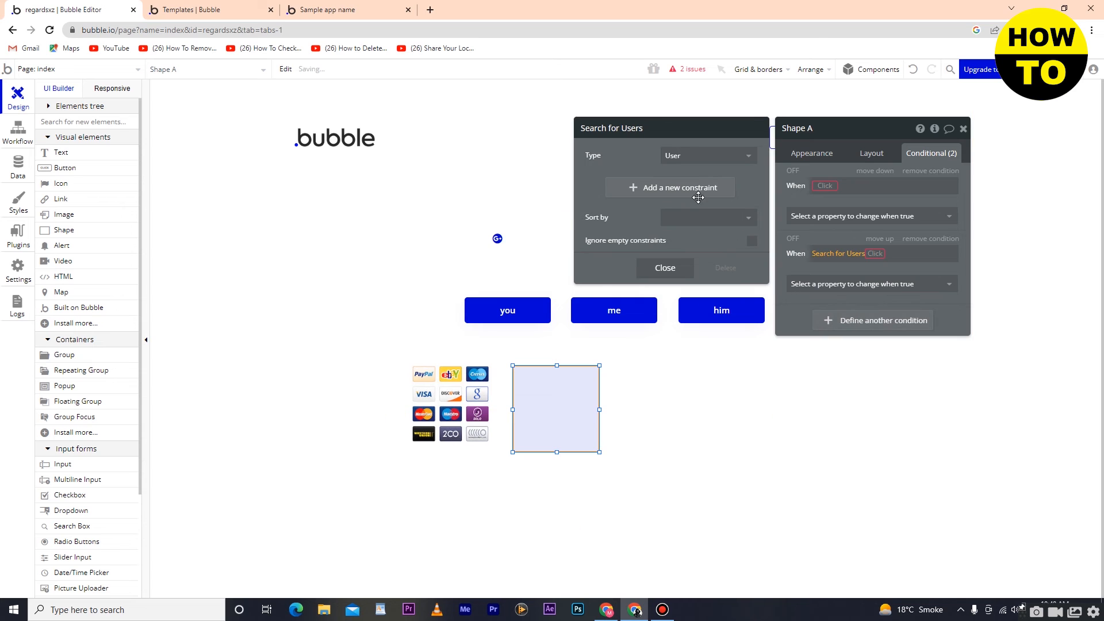
pyautogui.click(963, 128)
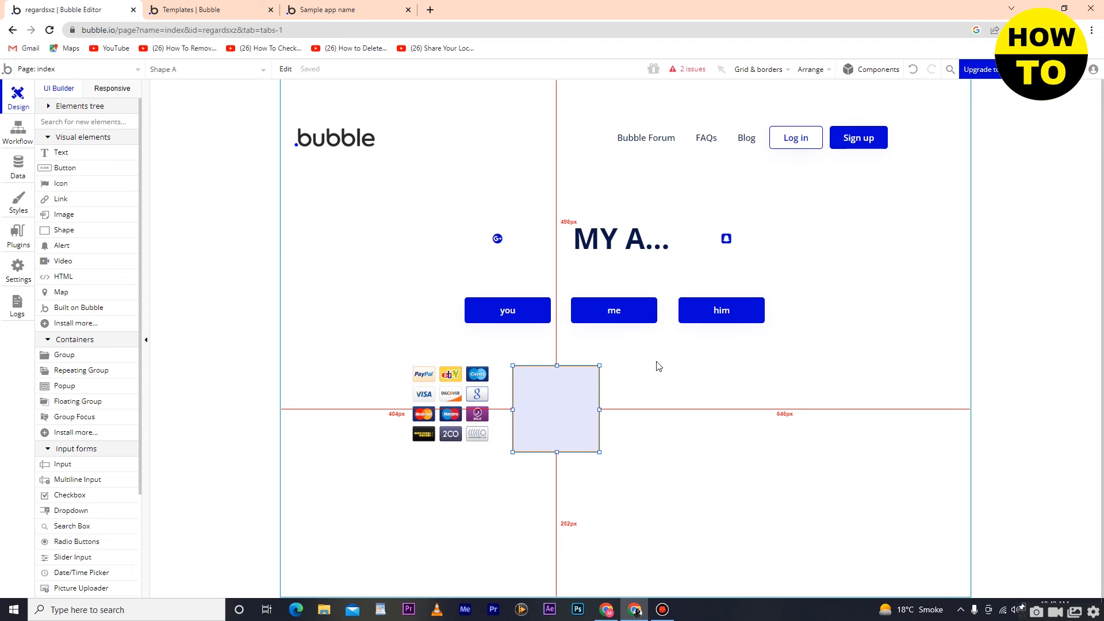
pyautogui.click(679, 383)
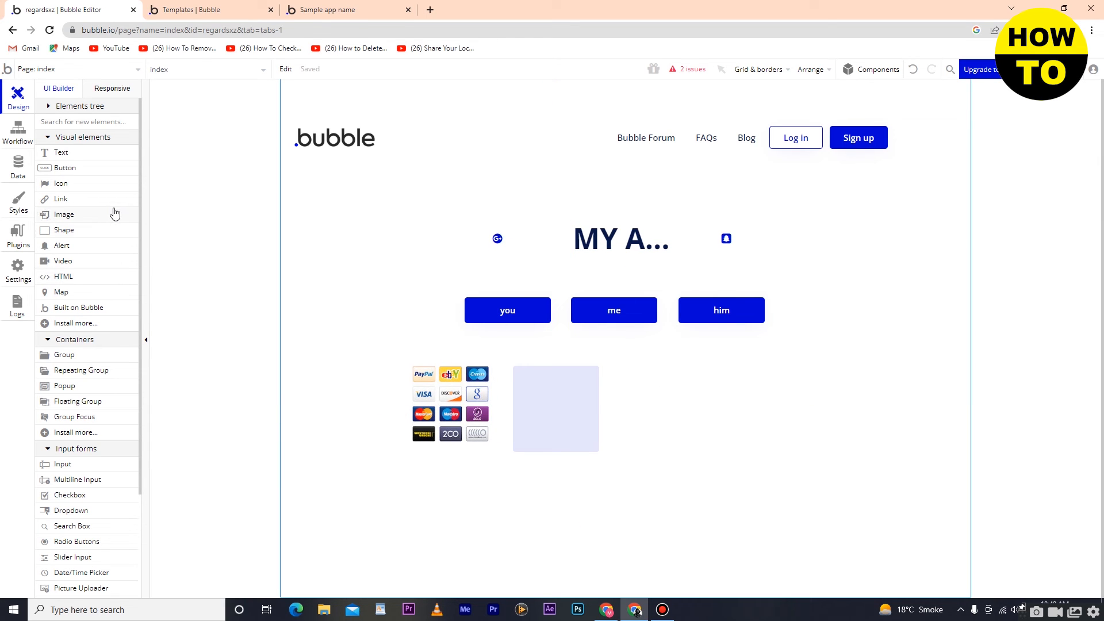
# Step: Add a 280 by 48 px alert element and position it just below the header's Log in and Sign up buttons
pyautogui.click(64, 248)
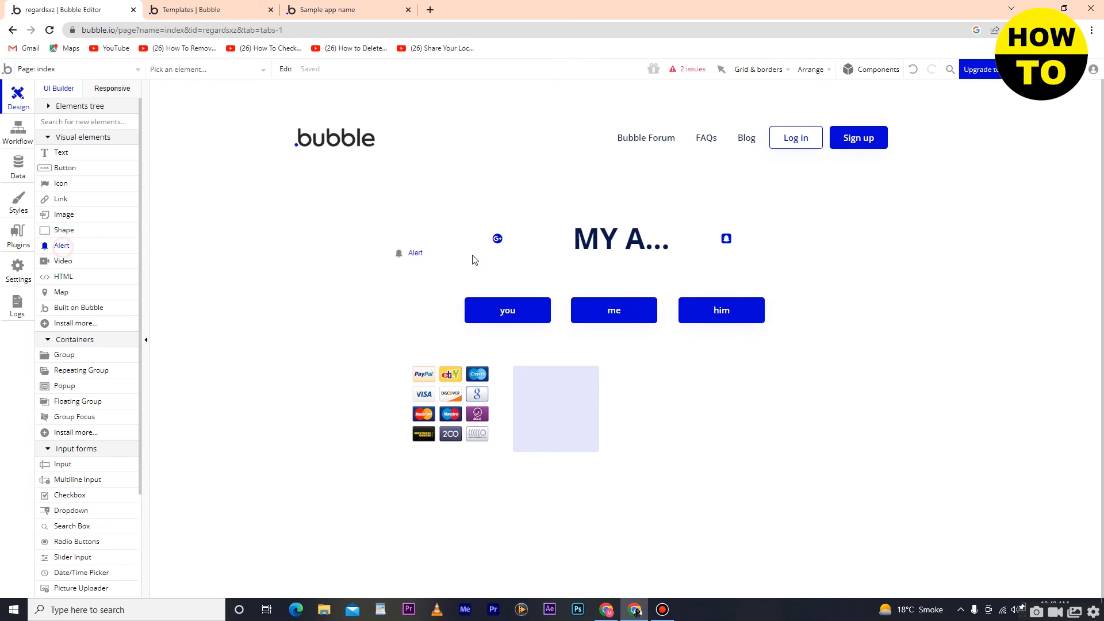
pyautogui.click(713, 381)
pyautogui.click(715, 438)
pyautogui.click(737, 398)
pyautogui.moveTo(736, 397); pyautogui.dragTo(714, 268)
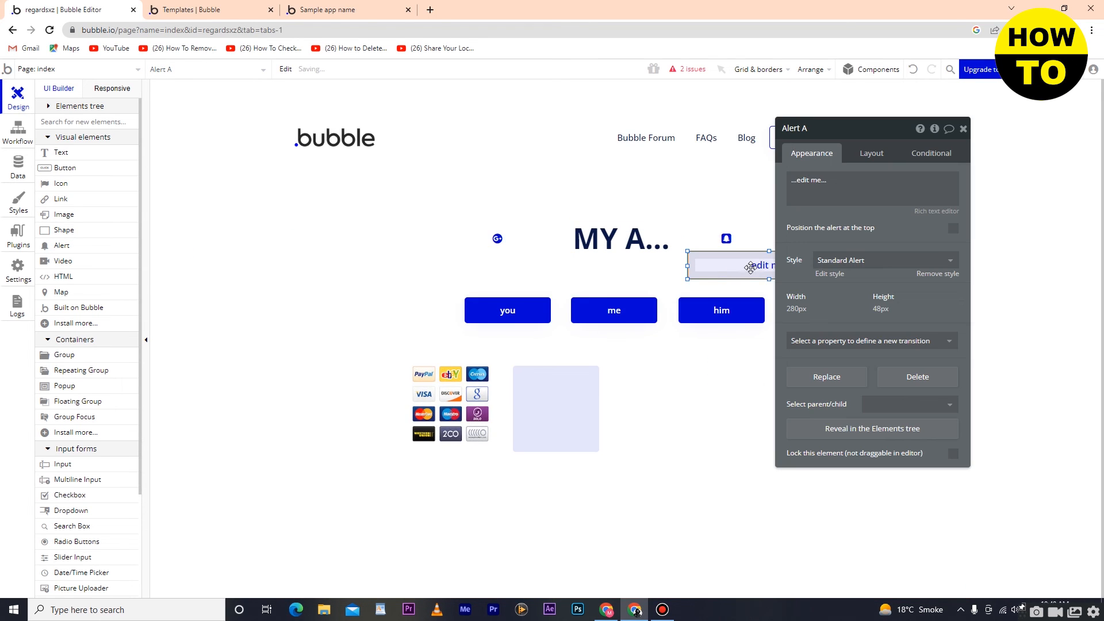
pyautogui.click(963, 132)
pyautogui.moveTo(762, 261); pyautogui.dragTo(816, 200)
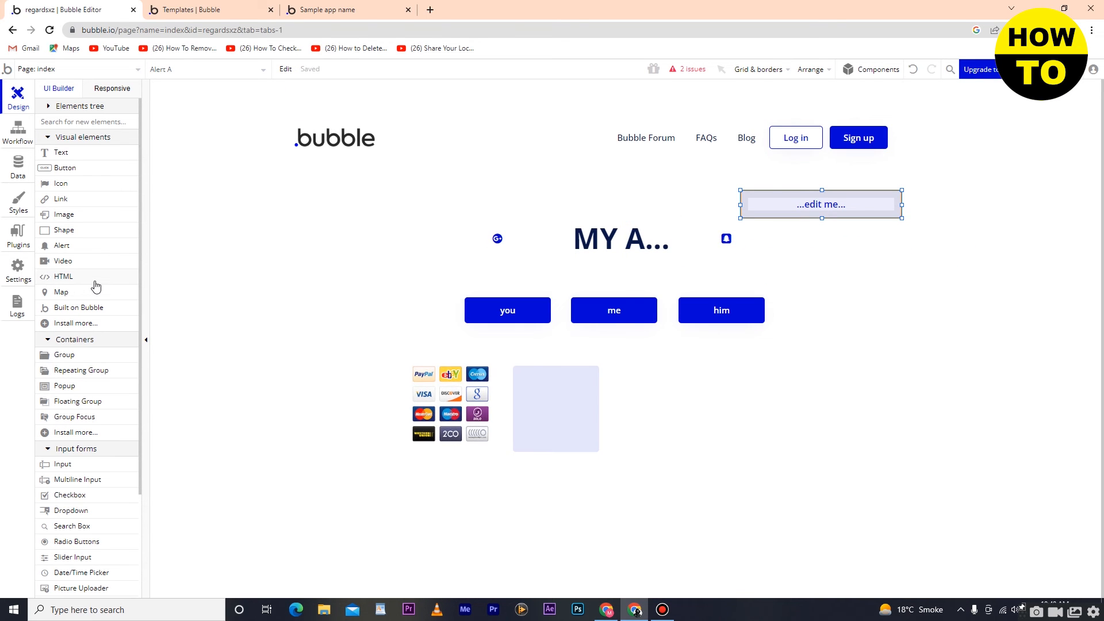
# Step: Place a 320 by 240 px video element beside the shape, below the him button
pyautogui.moveTo(74, 267)
pyautogui.moveTo(664, 450); pyautogui.dragTo(695, 449)
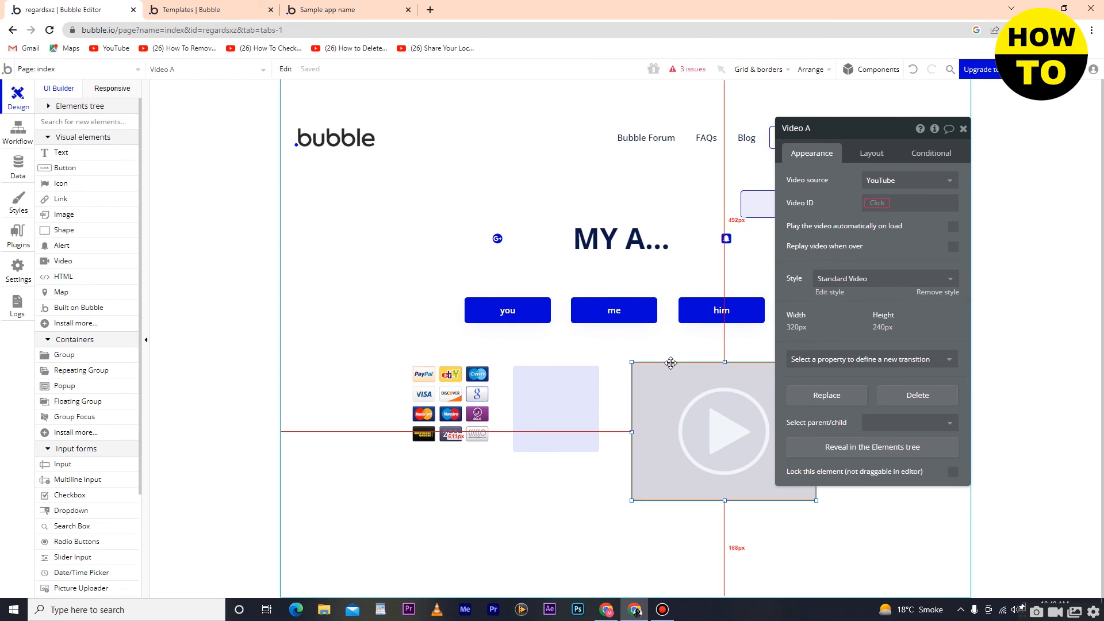
pyautogui.click(963, 128)
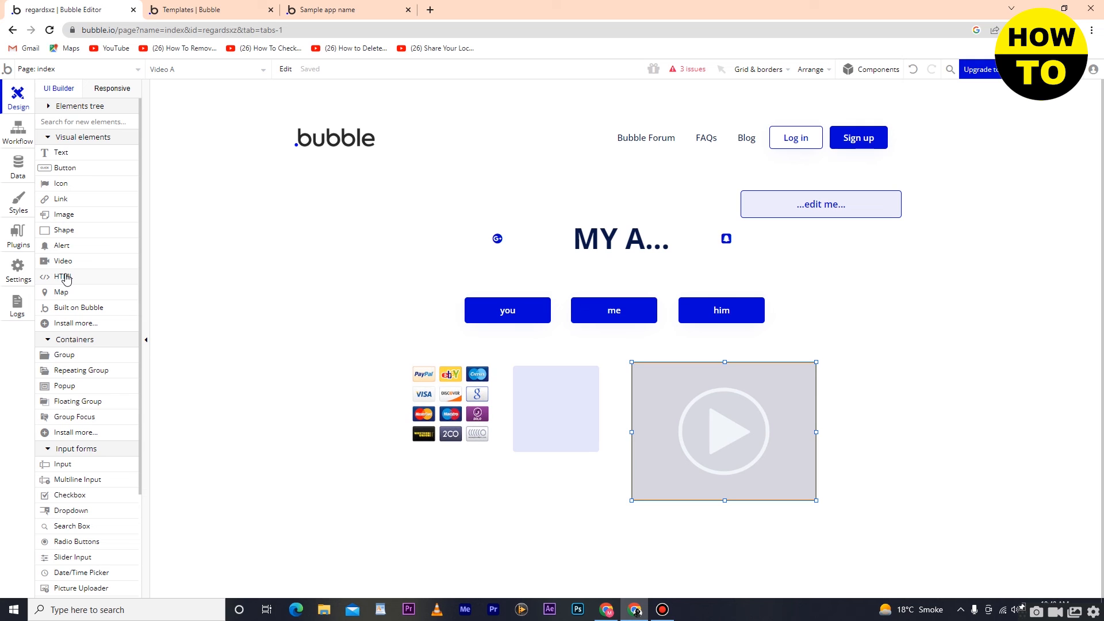
# Step: Draw a map element about 156 by 168 px and move it directly below the payment logos image
pyautogui.click(62, 296)
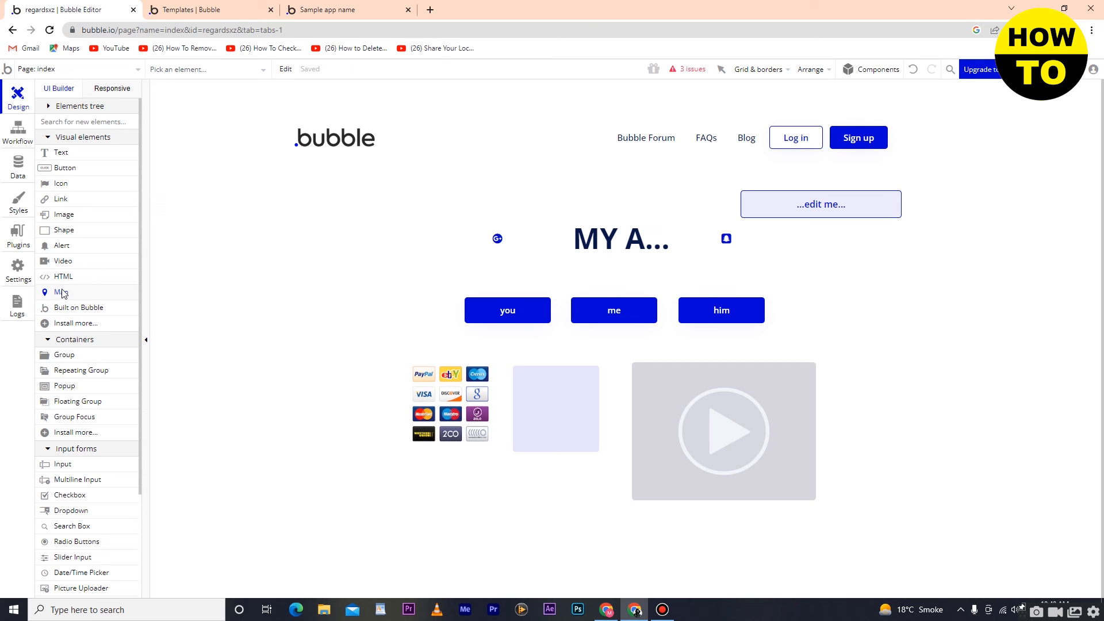
pyautogui.moveTo(290, 298)
pyautogui.mouseDown()
pyautogui.moveTo(547, 523)
pyautogui.moveTo(550, 499)
pyautogui.moveTo(395, 409)
pyautogui.moveTo(389, 355)
pyautogui.moveTo(360, 420)
pyautogui.moveTo(360, 333)
pyautogui.moveTo(380, 395)
pyautogui.mouseUp()
pyautogui.moveTo(338, 333); pyautogui.dragTo(437, 492)
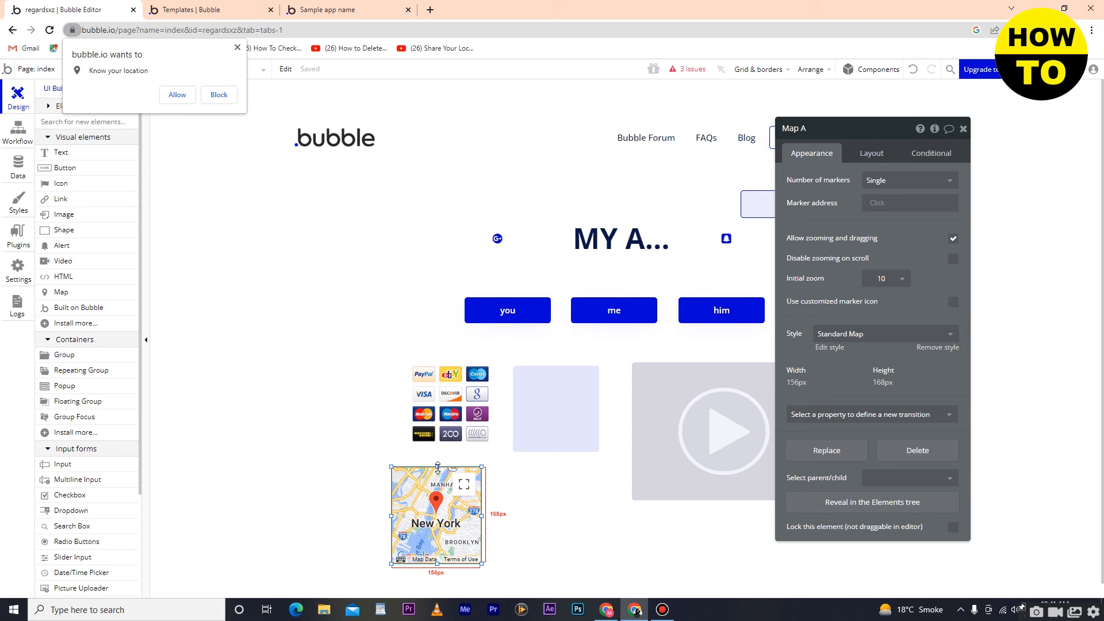
pyautogui.click(438, 452)
pyautogui.click(442, 492)
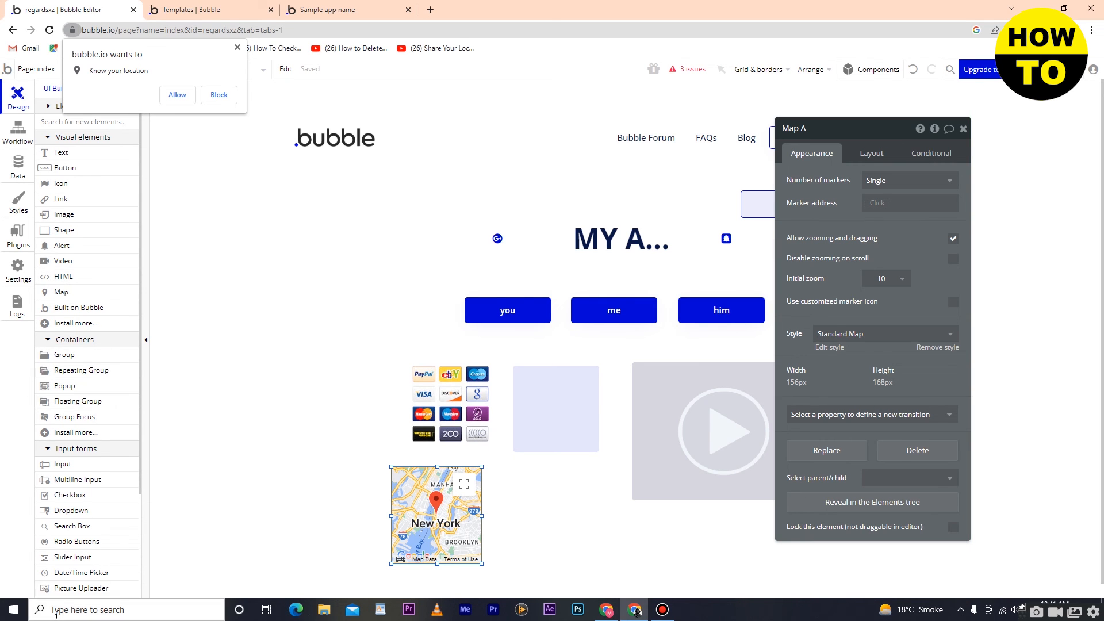
# Step: Place a 250 by 48 px search box above the MY App heading and a 180 by 20 px checkbox below the shape
pyautogui.scroll(-2, 71, 504)
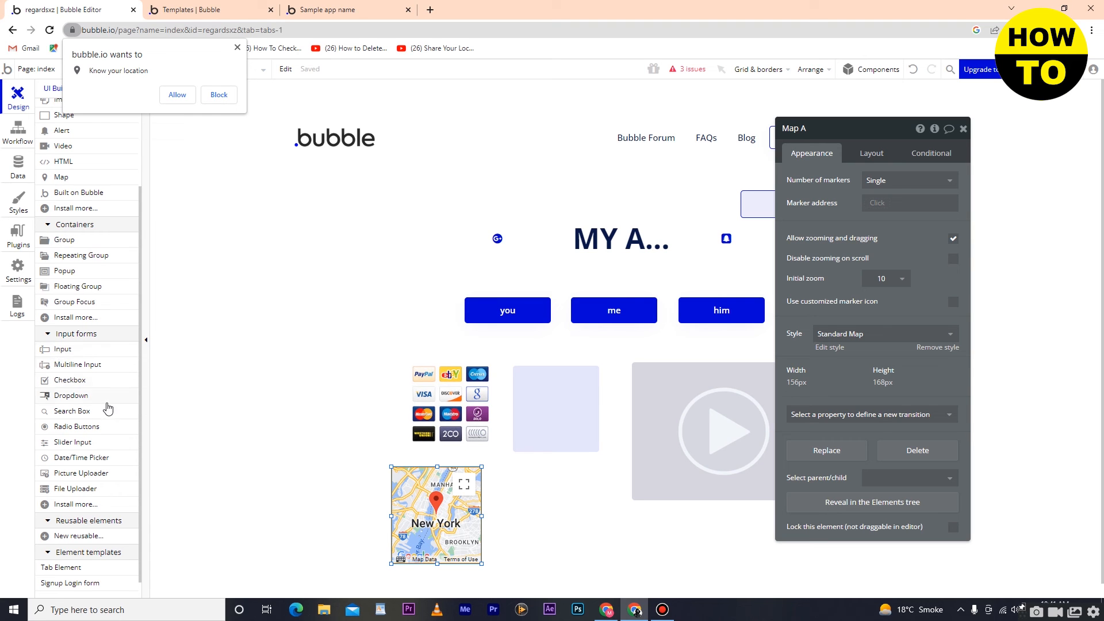
pyautogui.moveTo(83, 418); pyautogui.dragTo(538, 184)
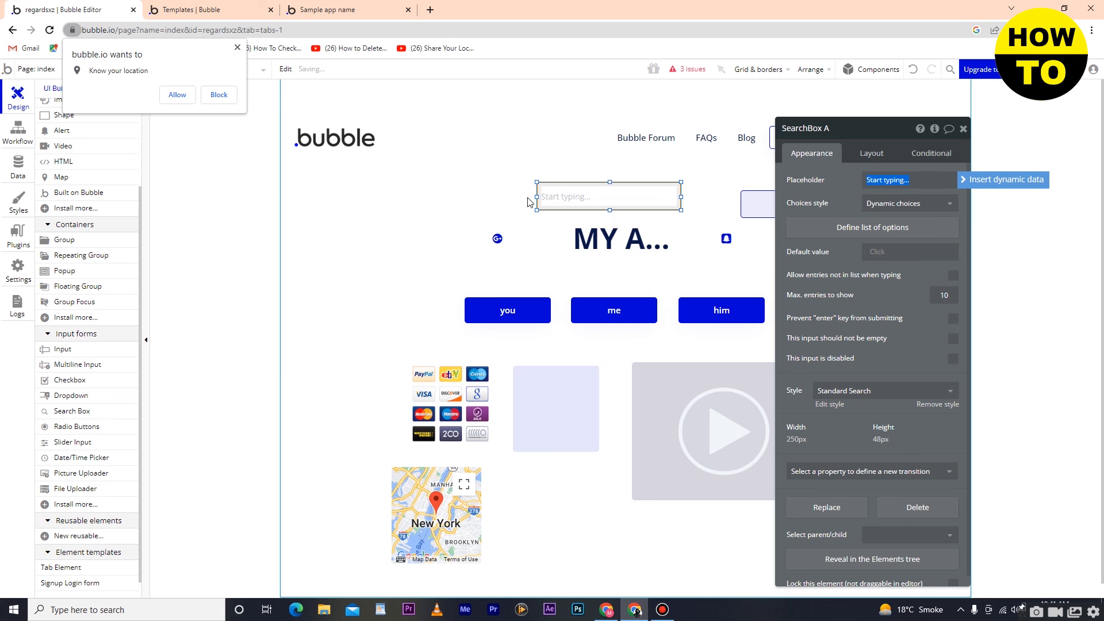
pyautogui.moveTo(63, 383); pyautogui.dragTo(535, 479)
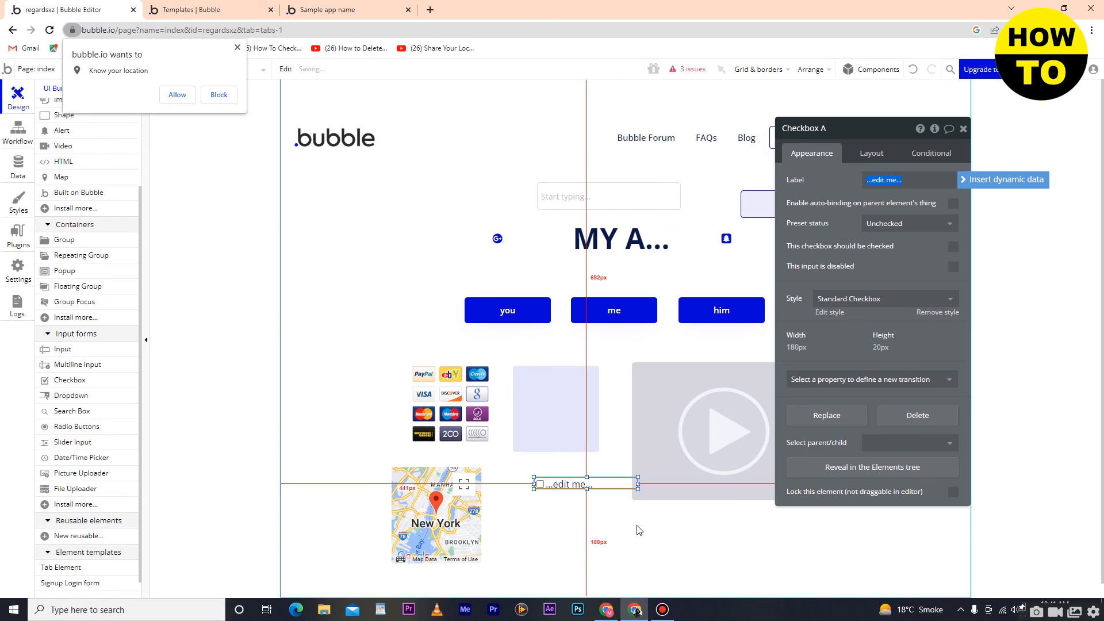
# Step: Add a 200 by 75 px radio buttons element below the alert and a 150 by 150 px picture uploader directly below the checkbox
pyautogui.click(604, 518)
pyautogui.moveTo(75, 431); pyautogui.dragTo(824, 262)
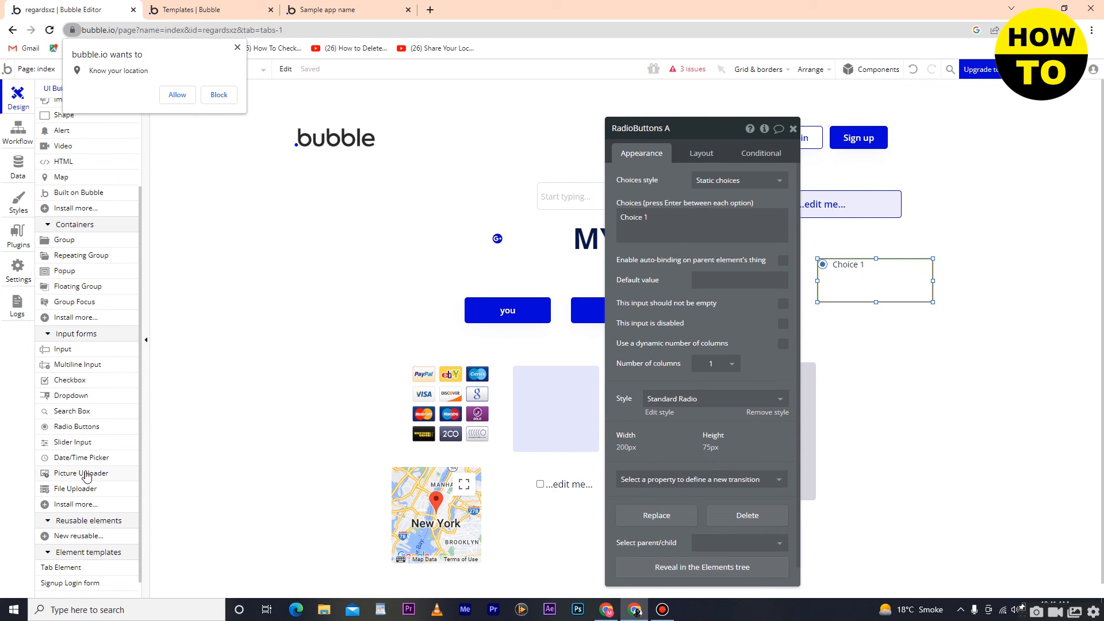
pyautogui.moveTo(87, 476); pyautogui.dragTo(545, 528)
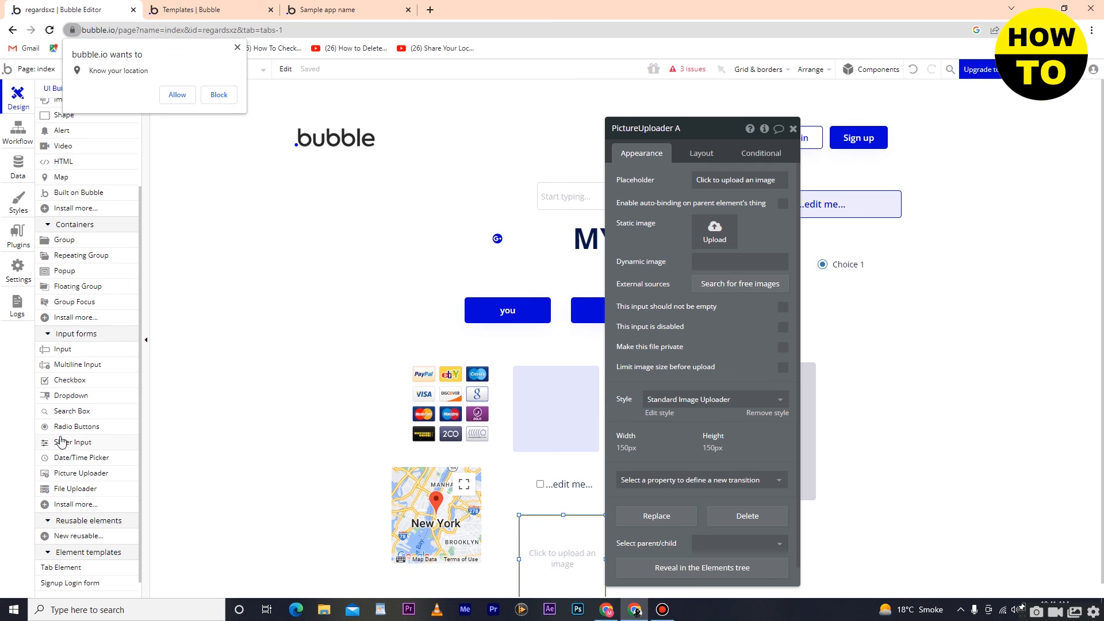
pyautogui.moveTo(582, 545); pyautogui.dragTo(576, 525)
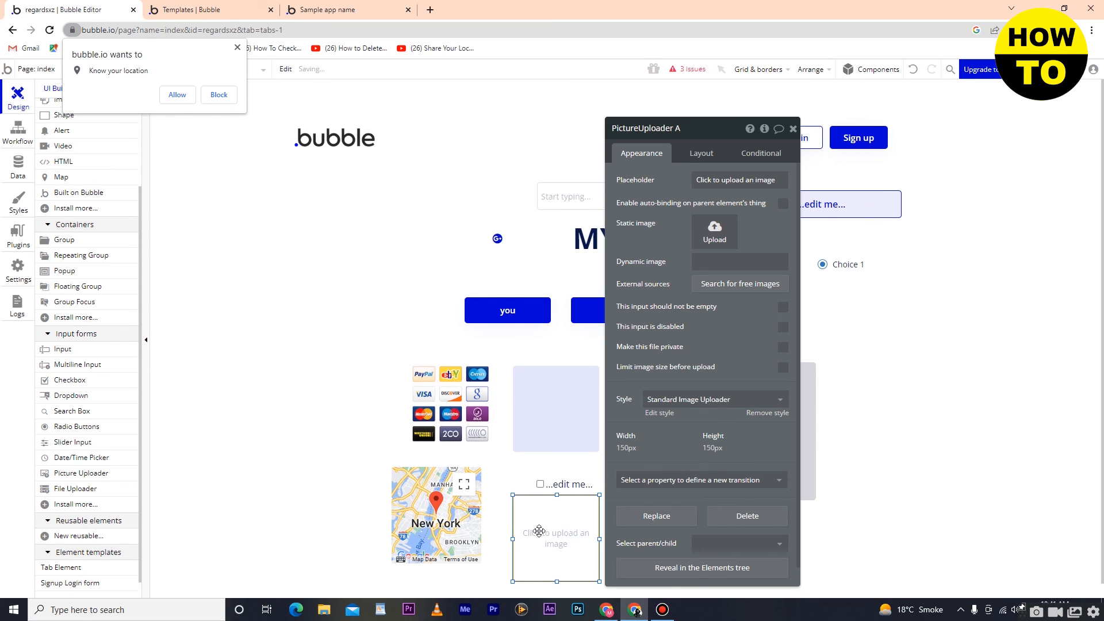
pyautogui.click(761, 153)
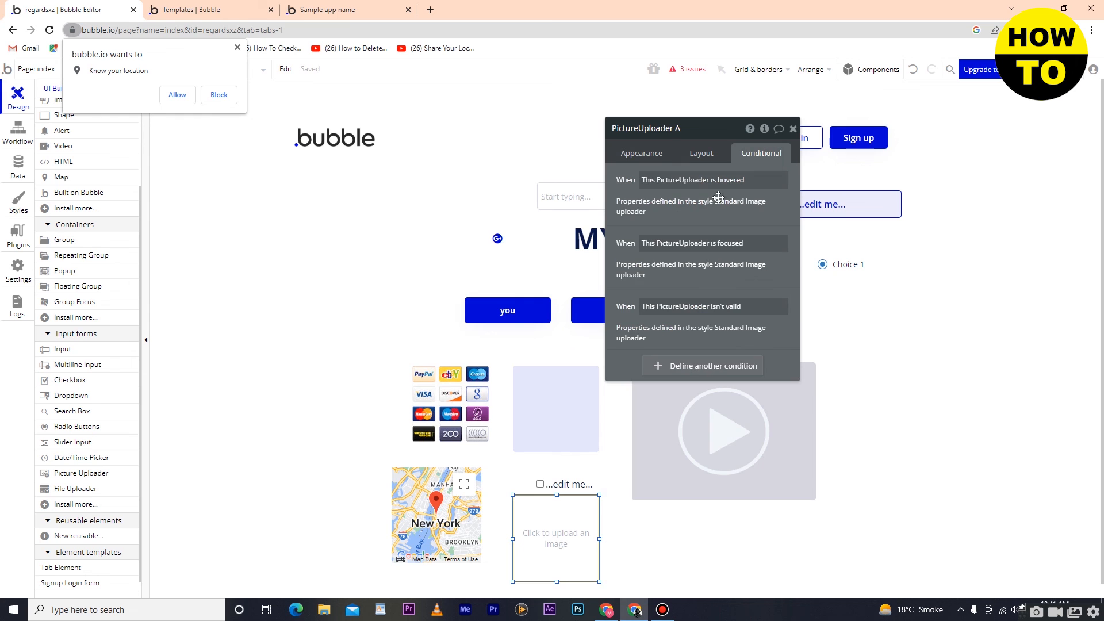
pyautogui.click(793, 130)
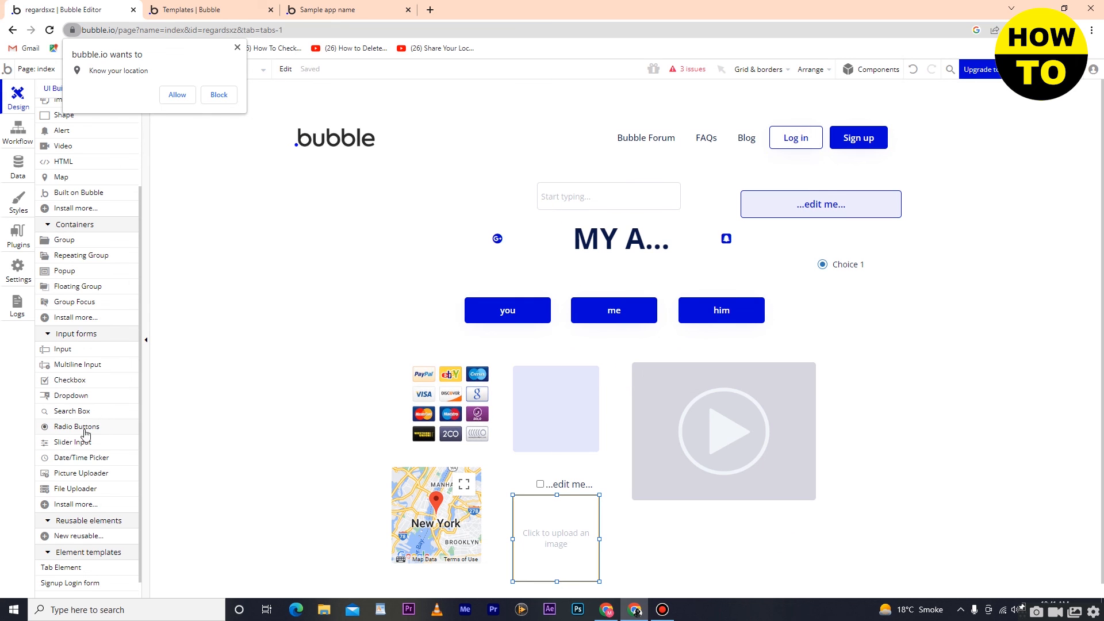
# Step: Install the Multiselect Dropdown plugin from the plugin library and uninstall it again
pyautogui.scroll(-1, 80, 476)
pyautogui.scroll(4, 80, 477)
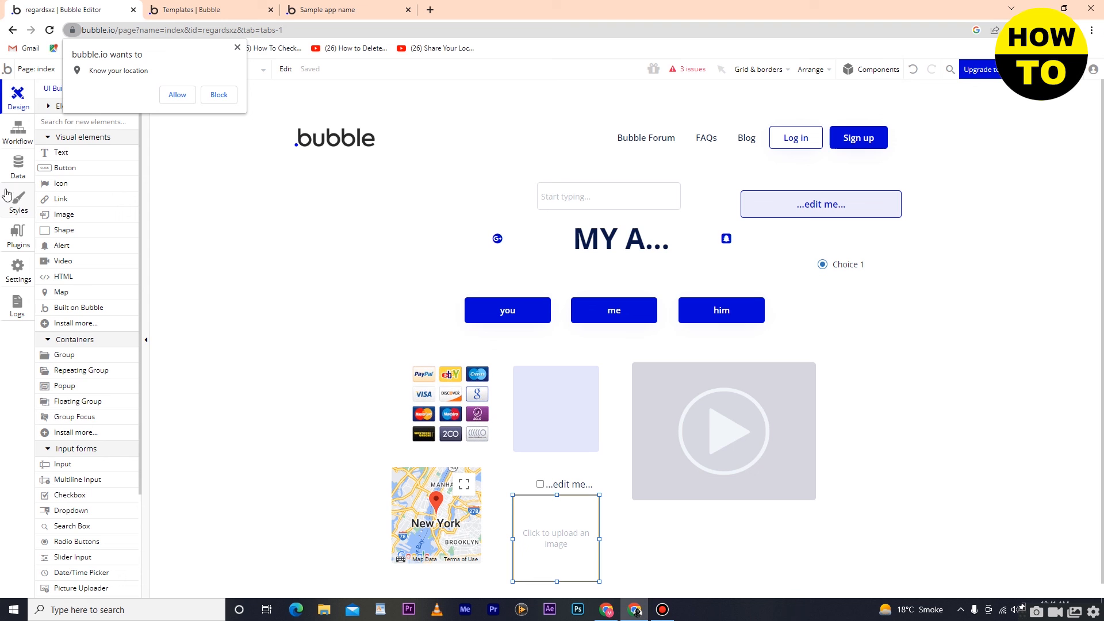
pyautogui.click(15, 234)
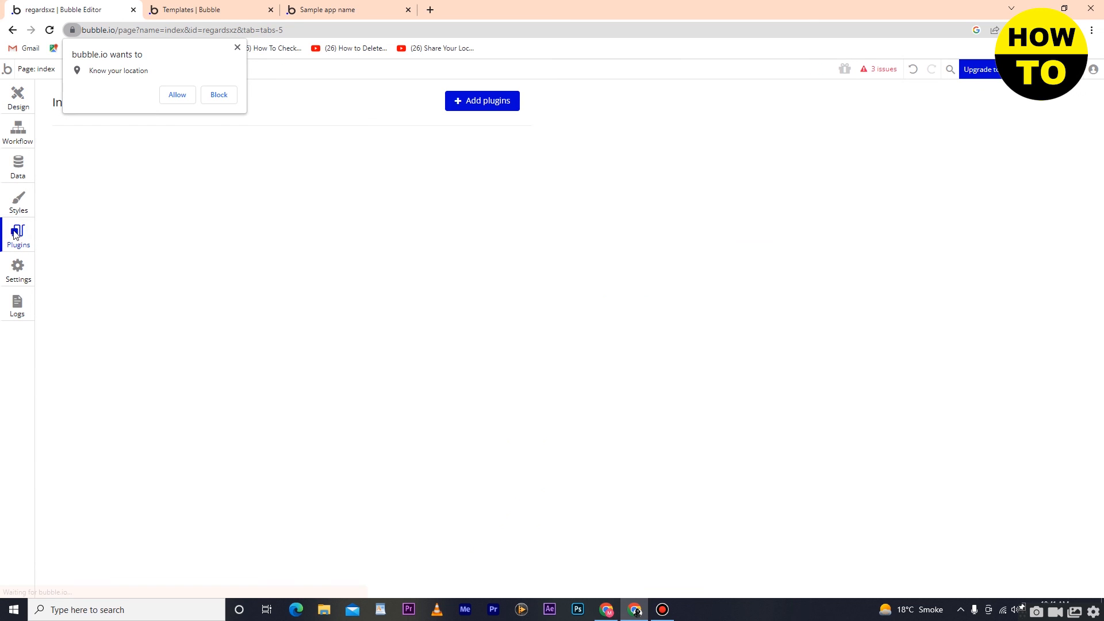
pyautogui.click(486, 102)
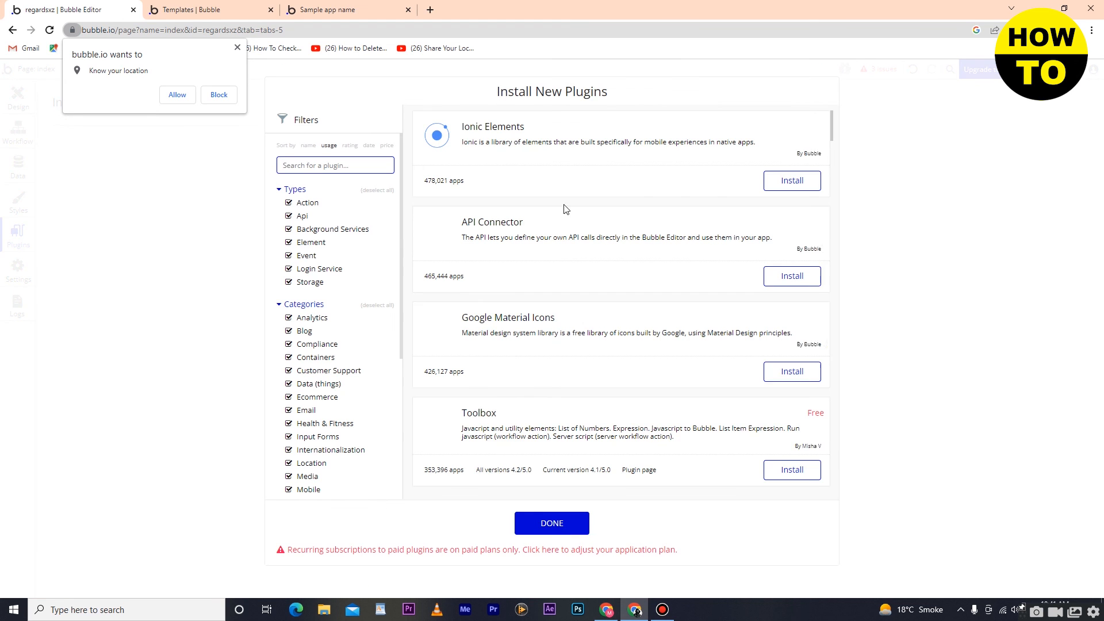
pyautogui.scroll(-2, 595, 389)
pyautogui.scroll(-2, 595, 389)
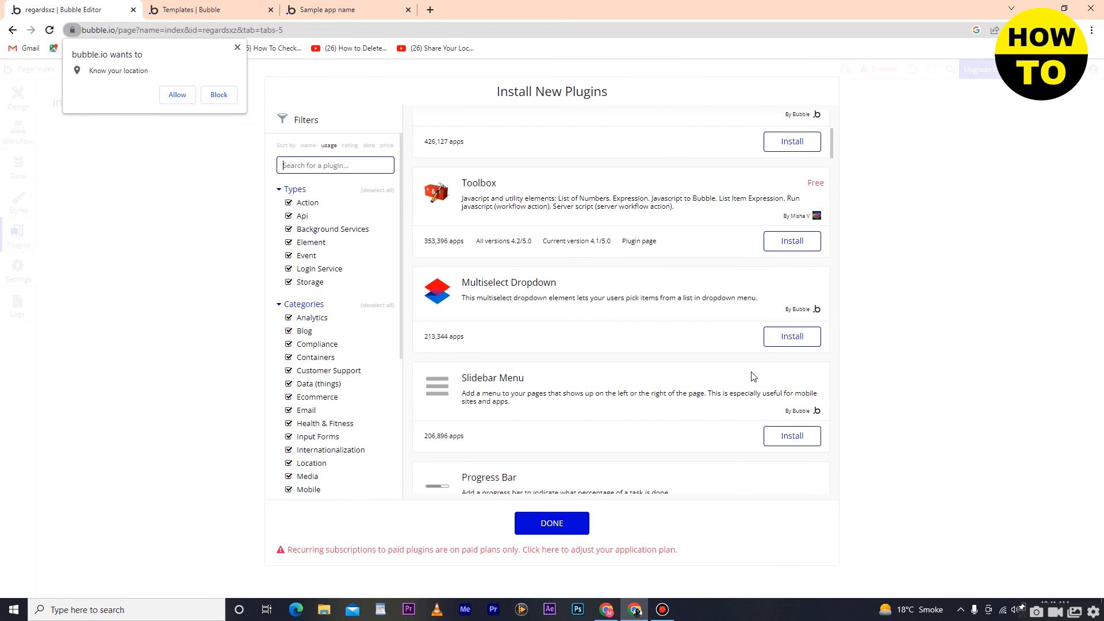
pyautogui.click(812, 338)
pyautogui.click(567, 522)
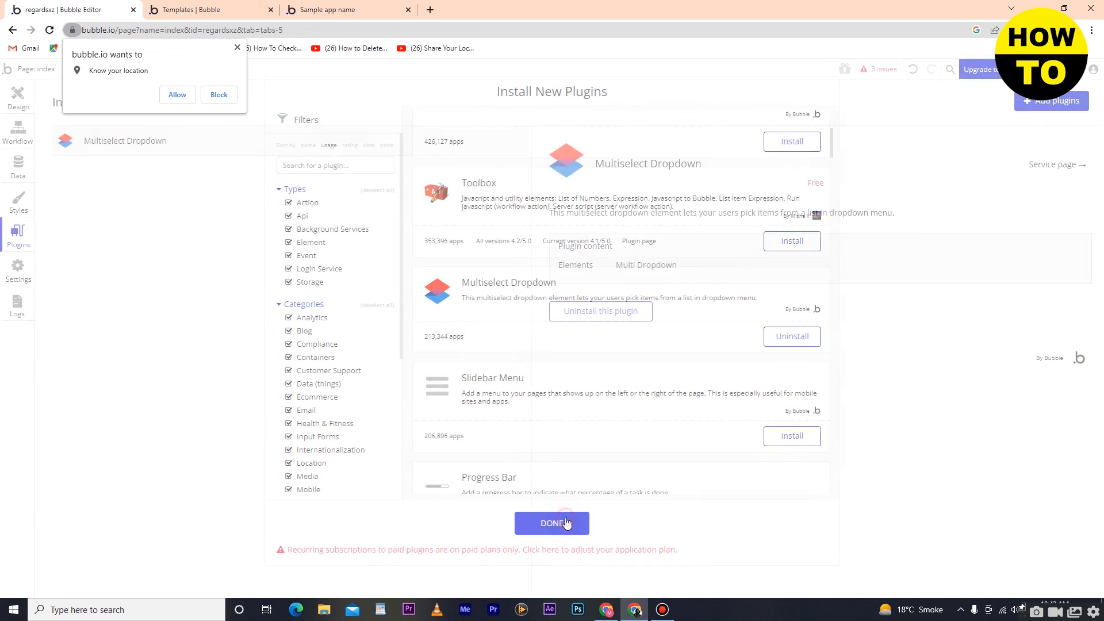
pyautogui.click(626, 308)
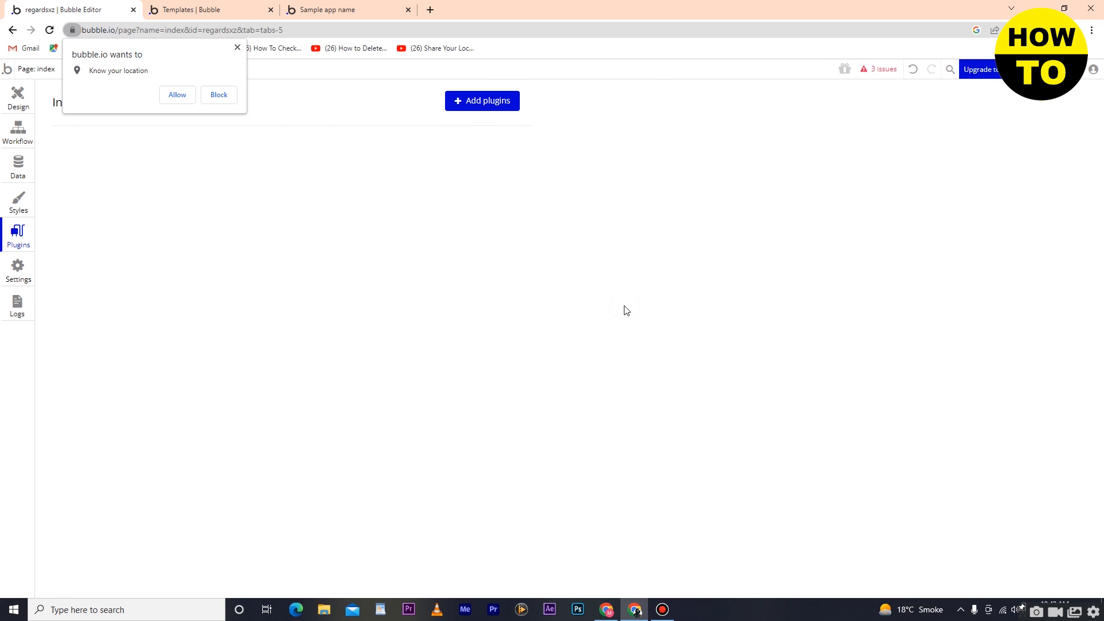
# Step: Dismiss the browser's location permission request and view the app's plan and General settings
pyautogui.click(19, 277)
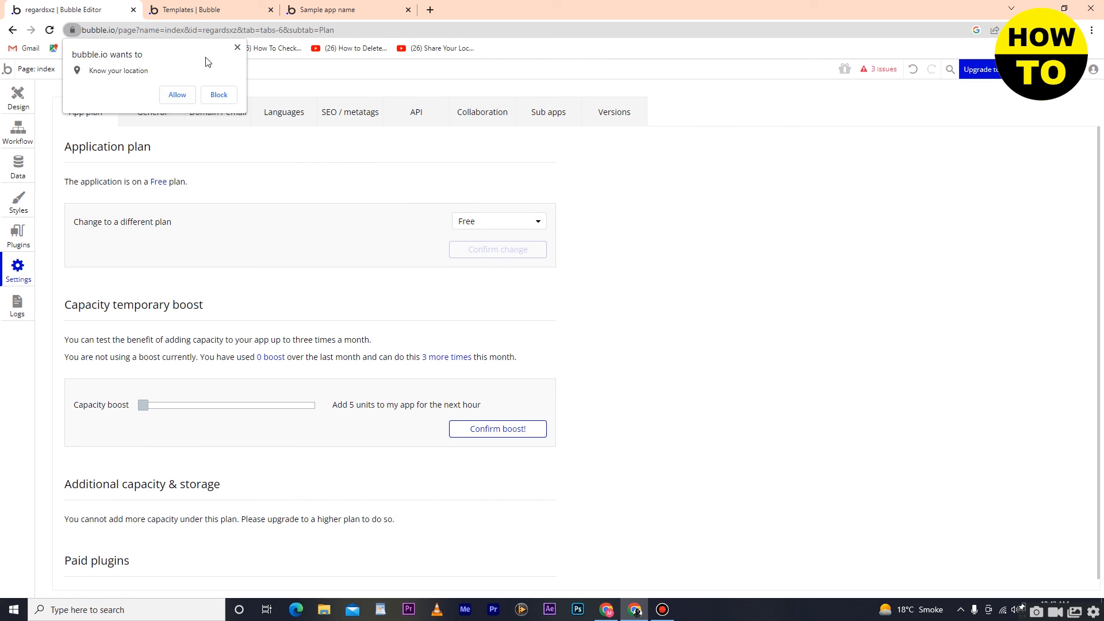
pyautogui.click(237, 49)
pyautogui.click(154, 111)
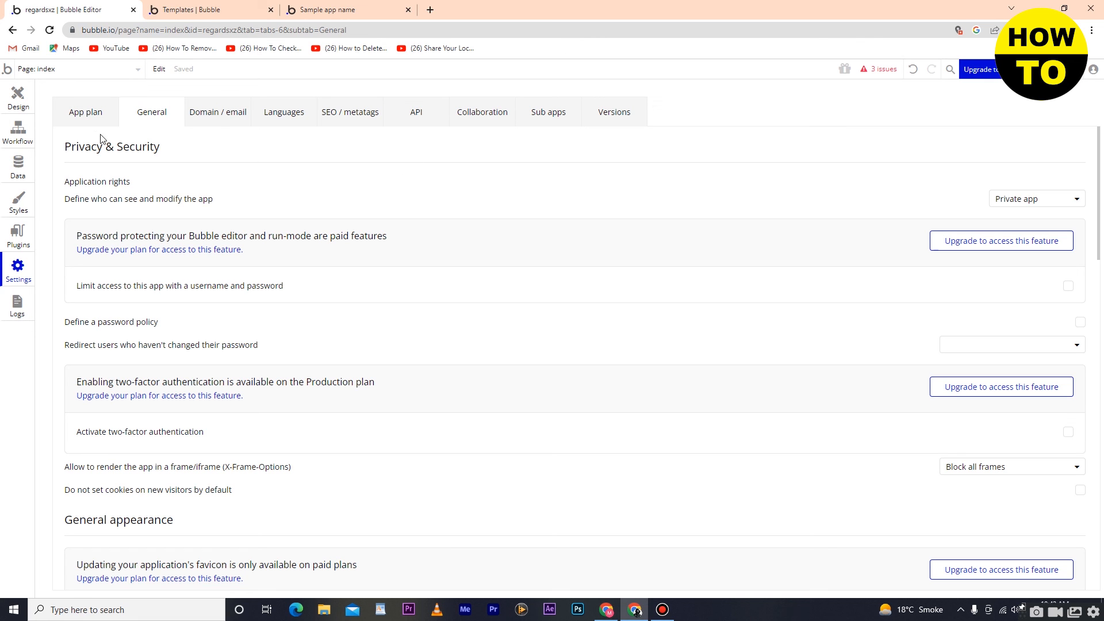
# Step: Return to the index page's design view and look over the complete page layout
pyautogui.click(10, 101)
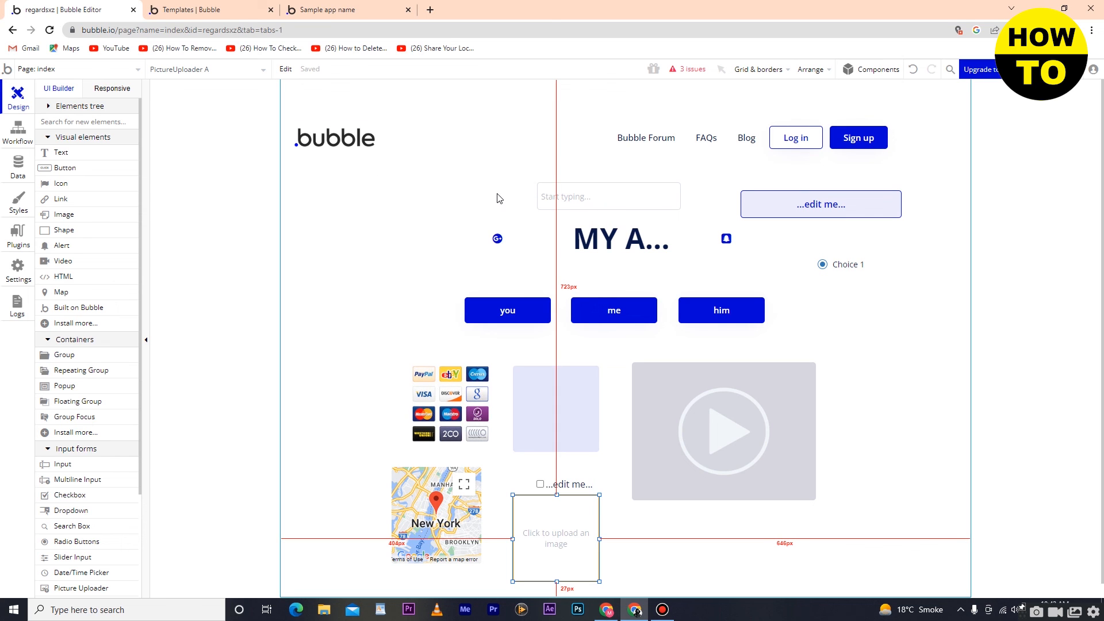
pyautogui.scroll(-1, 677, 314)
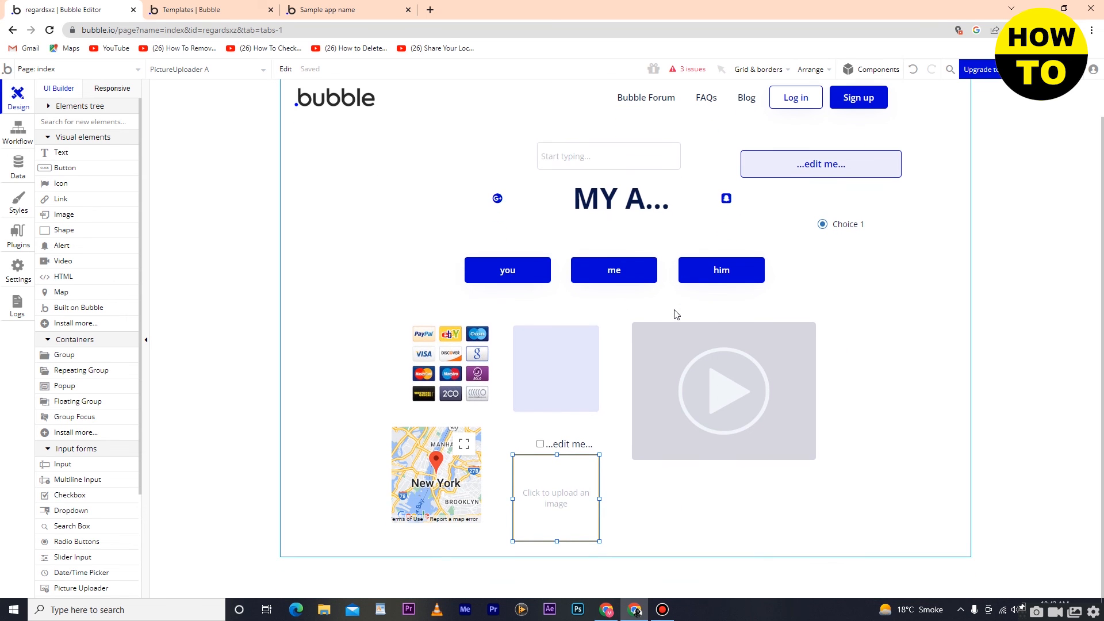
pyautogui.scroll(1, 677, 314)
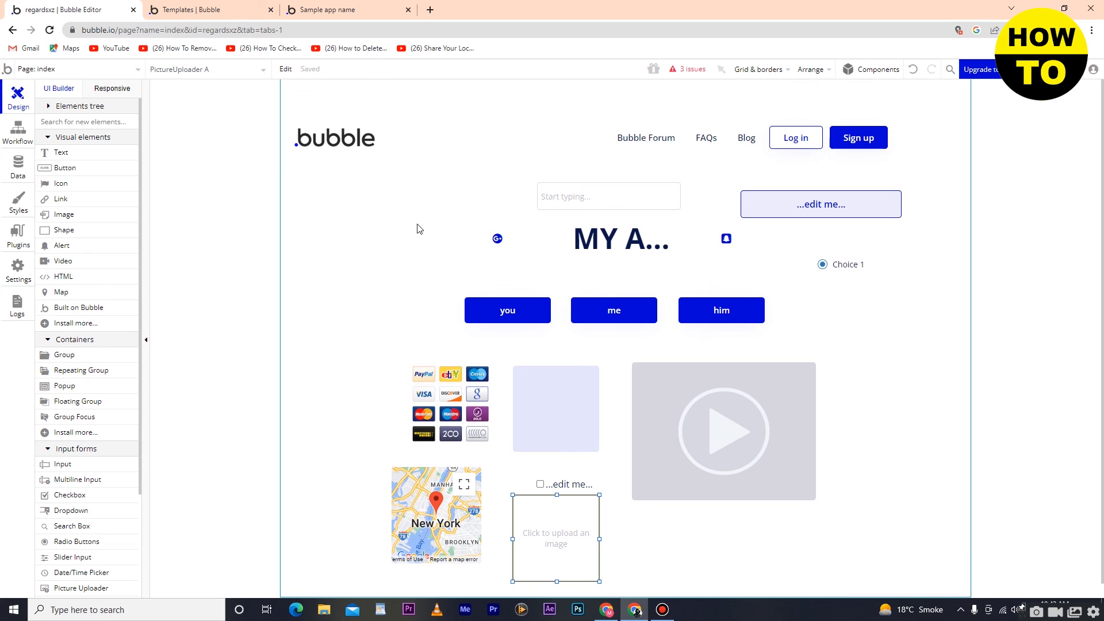